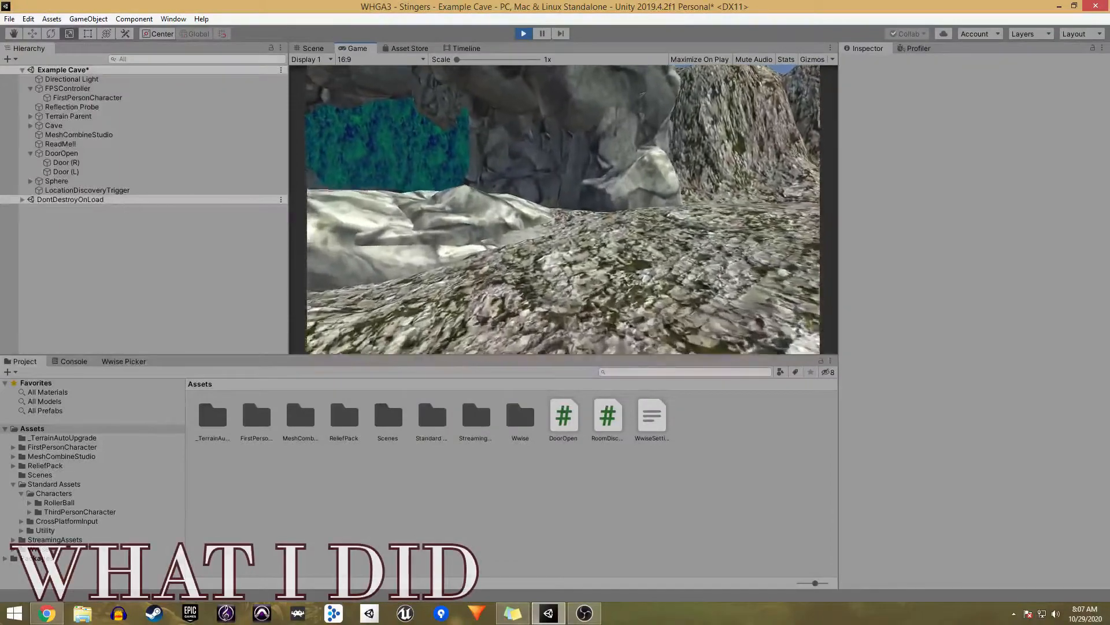
# Walk the first-person character through the cave door and along the tunnel toward the red sphere to test the running scene
pyautogui.press('w')
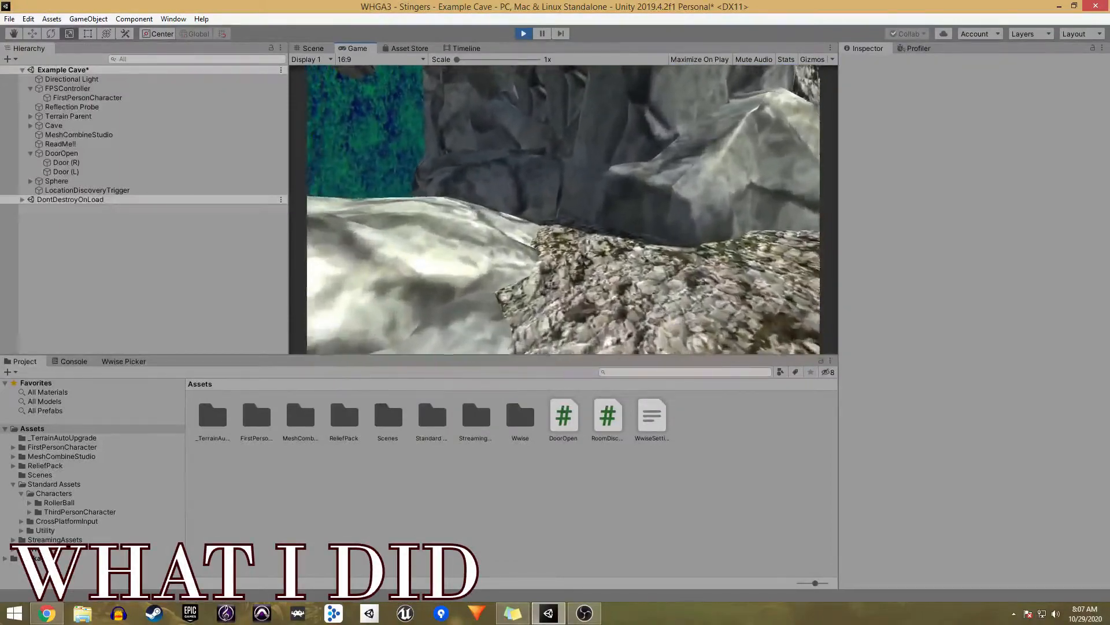
pyautogui.press('w')
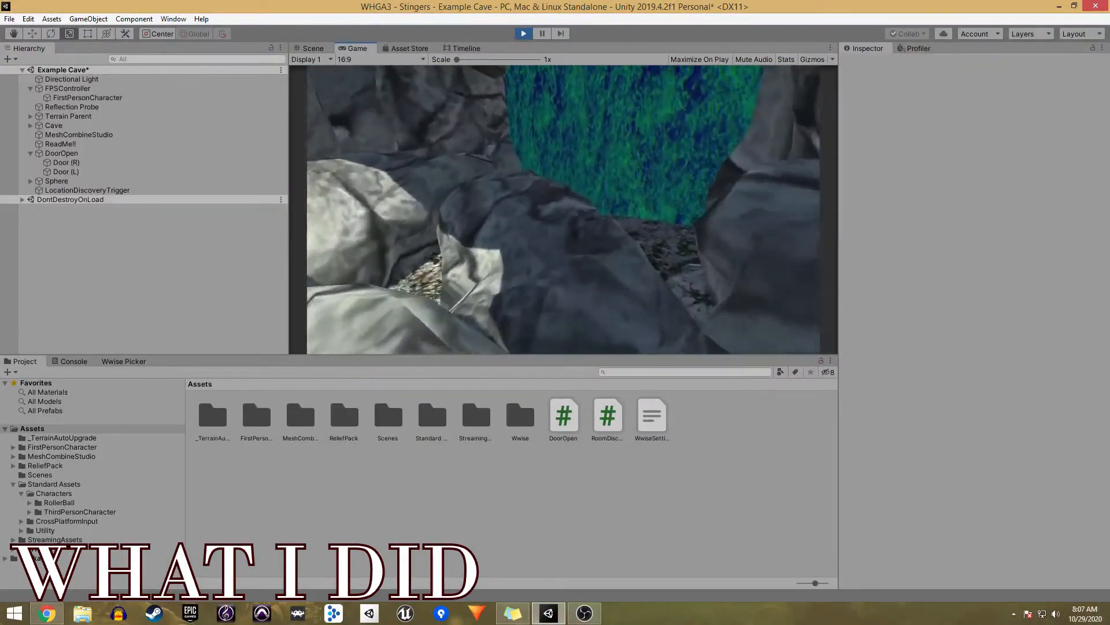
pyautogui.press('w')
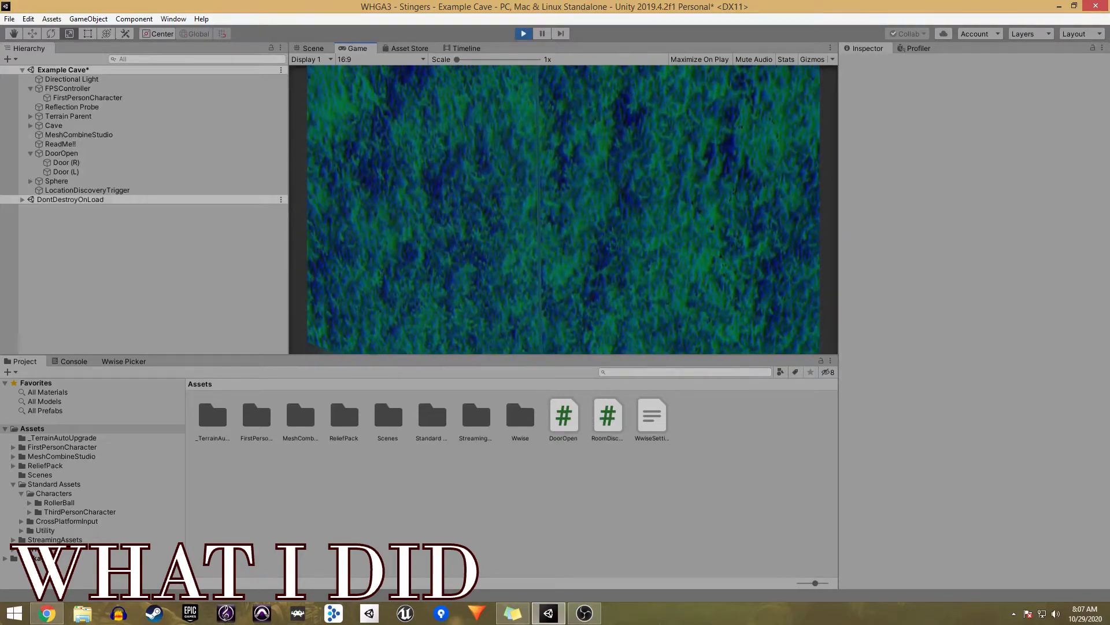
pyautogui.press('w')
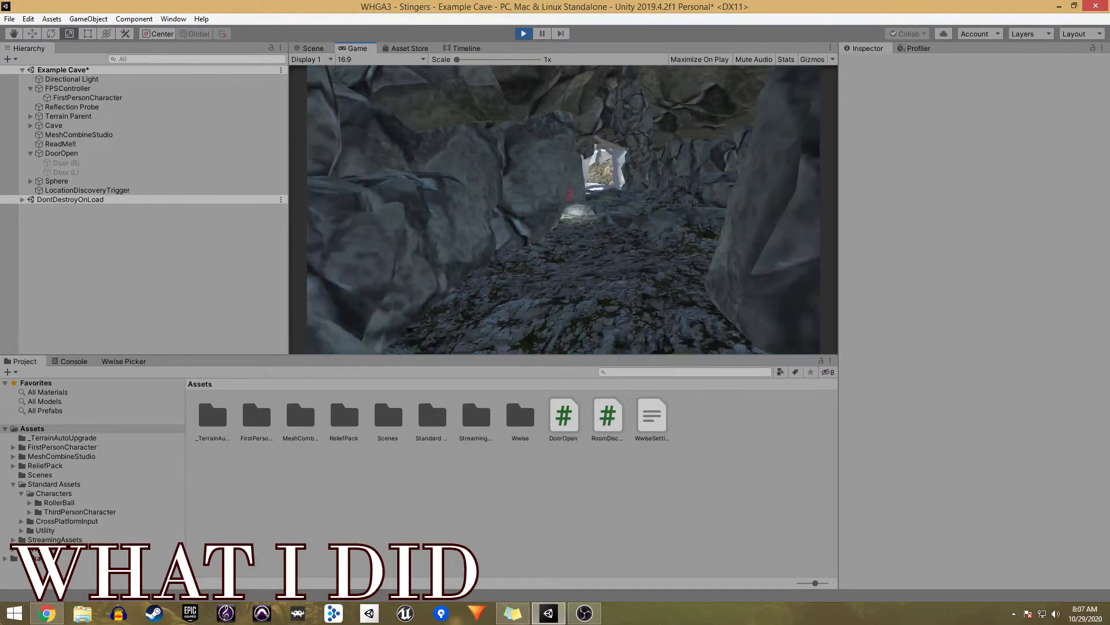
pyautogui.press('w')
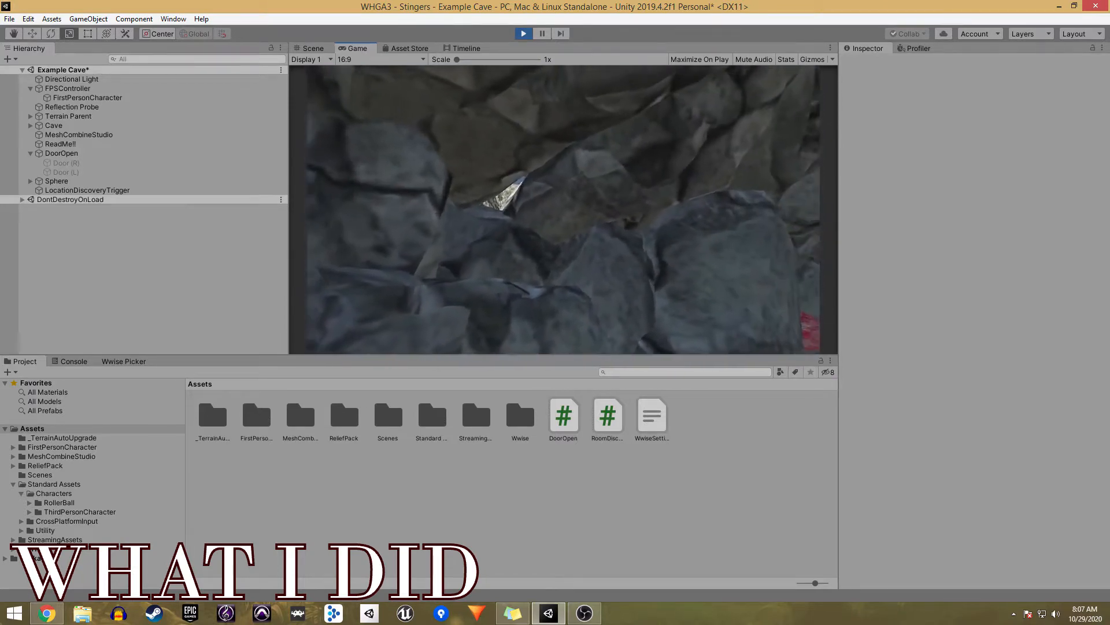
pyautogui.press('w')
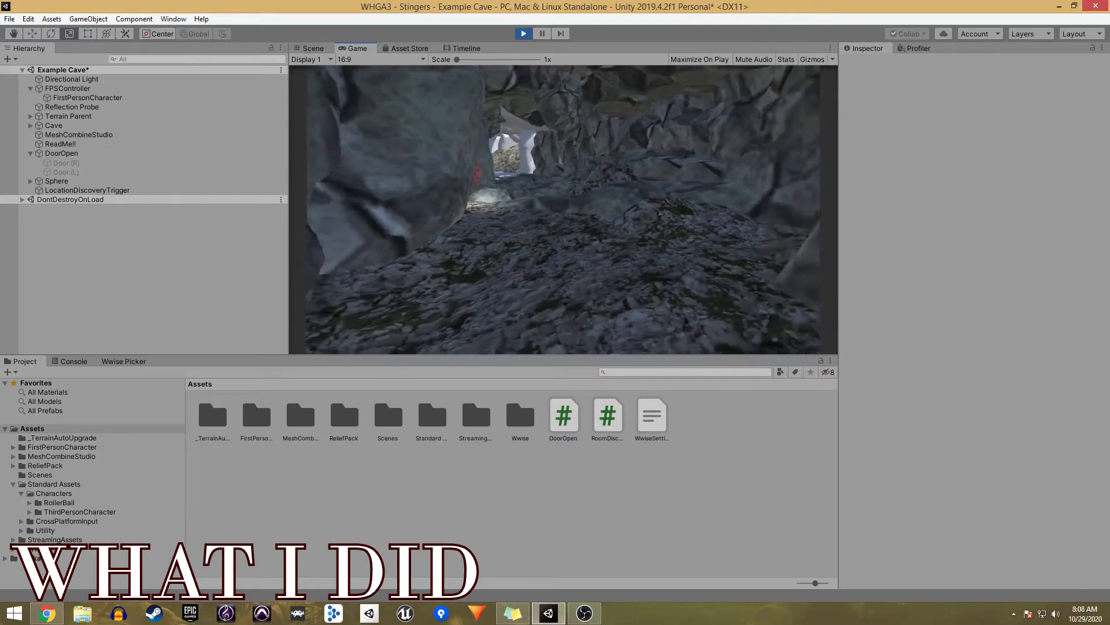
pyautogui.press('w')
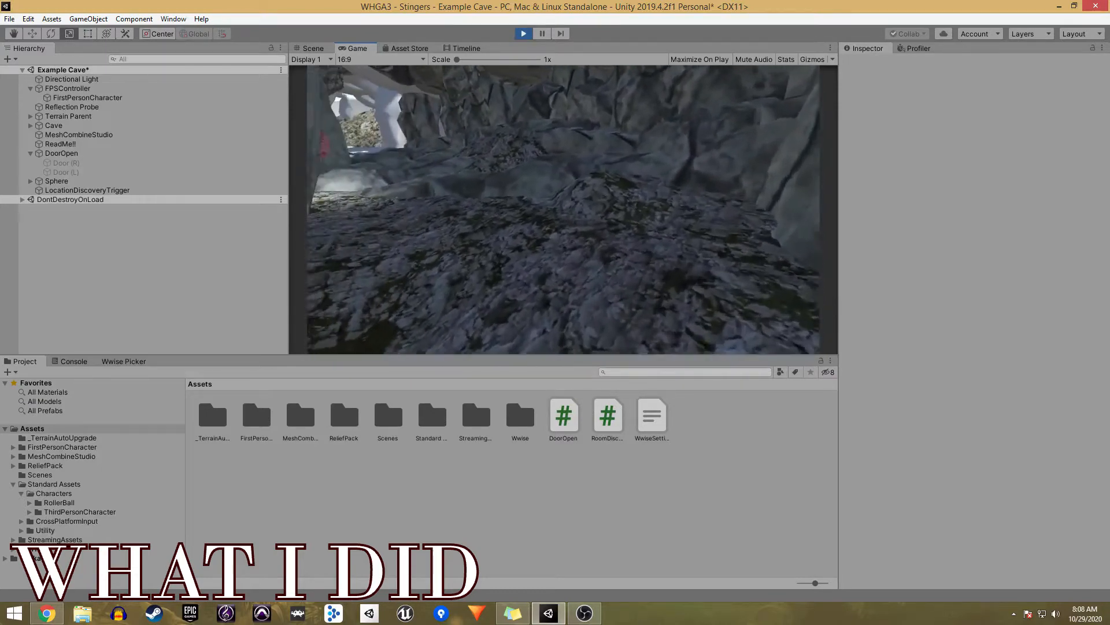
pyautogui.press('w')
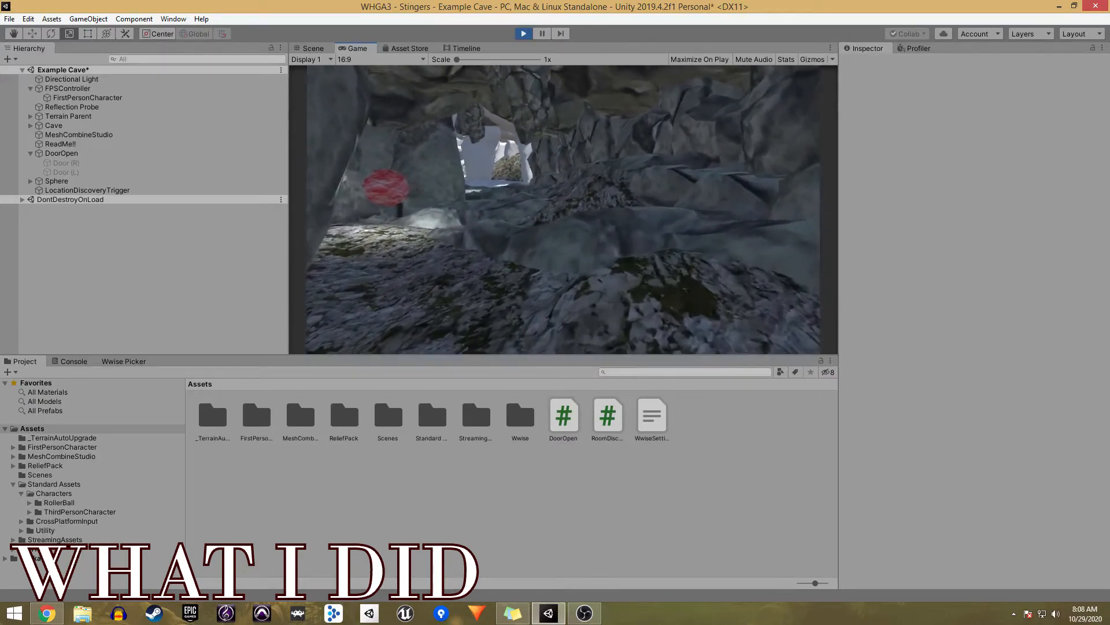
pyautogui.press('w')
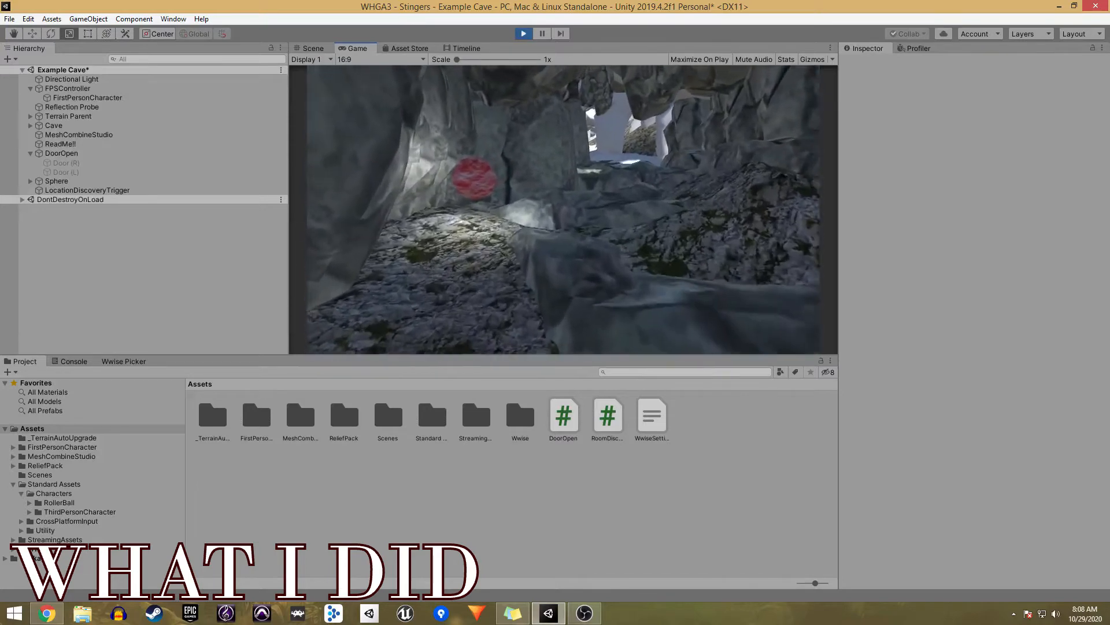
pyautogui.press('w')
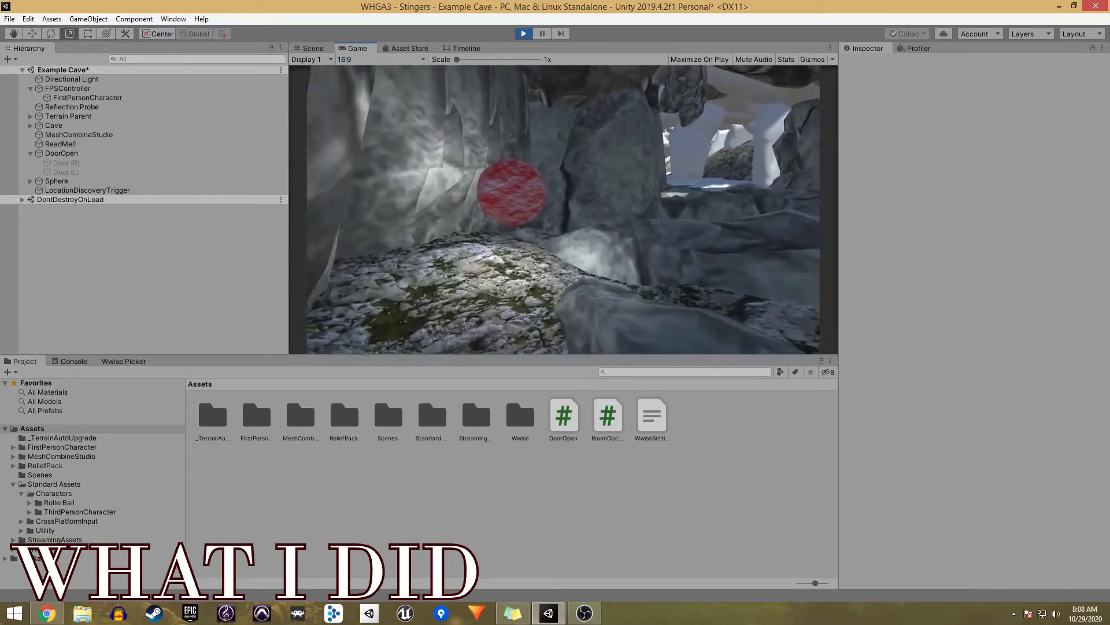
pyautogui.press('w')
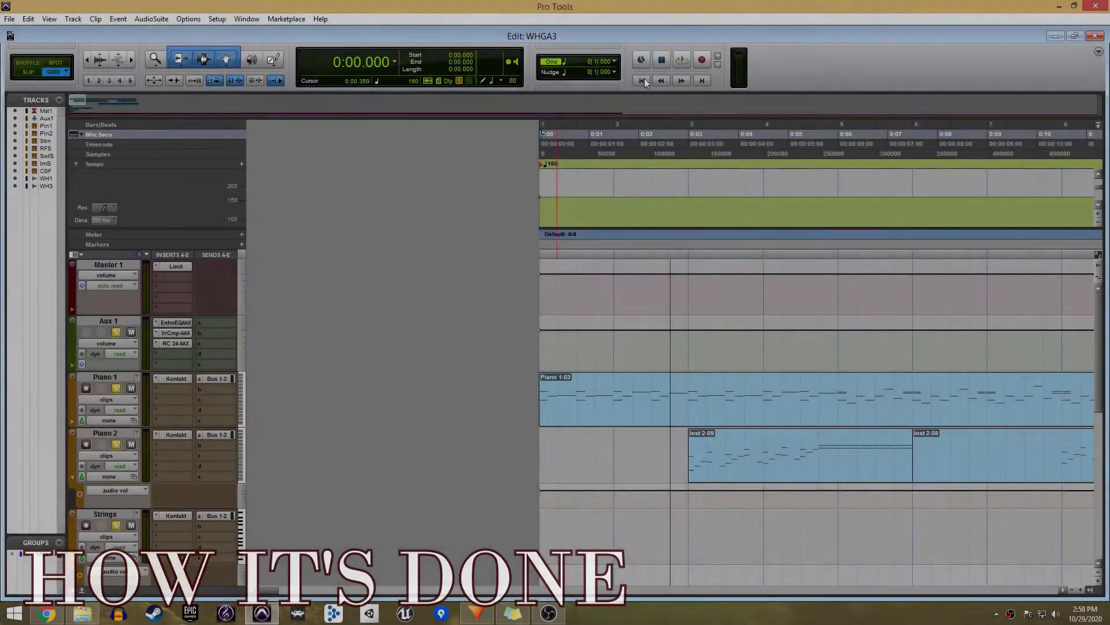
# Switch to Pro Tools and play the WHGA3 session from its beginning
pyautogui.press('space')
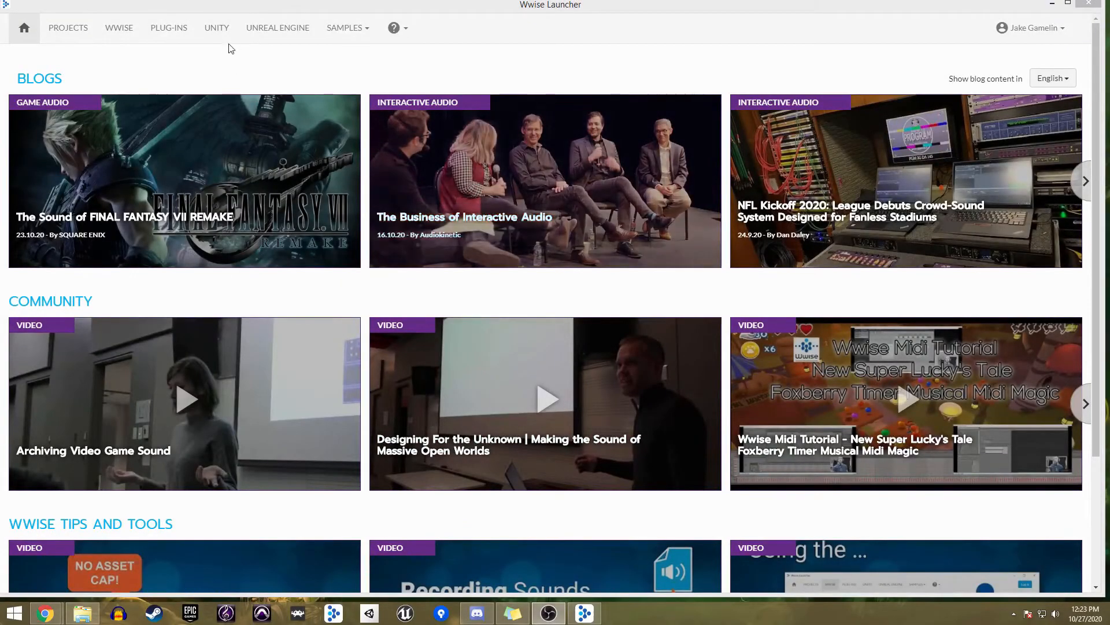
# In the Wwise Launcher, open the Unity project WHGA3 - Stingers in Wwise 2019.2.5.7349
pyautogui.click(217, 28)
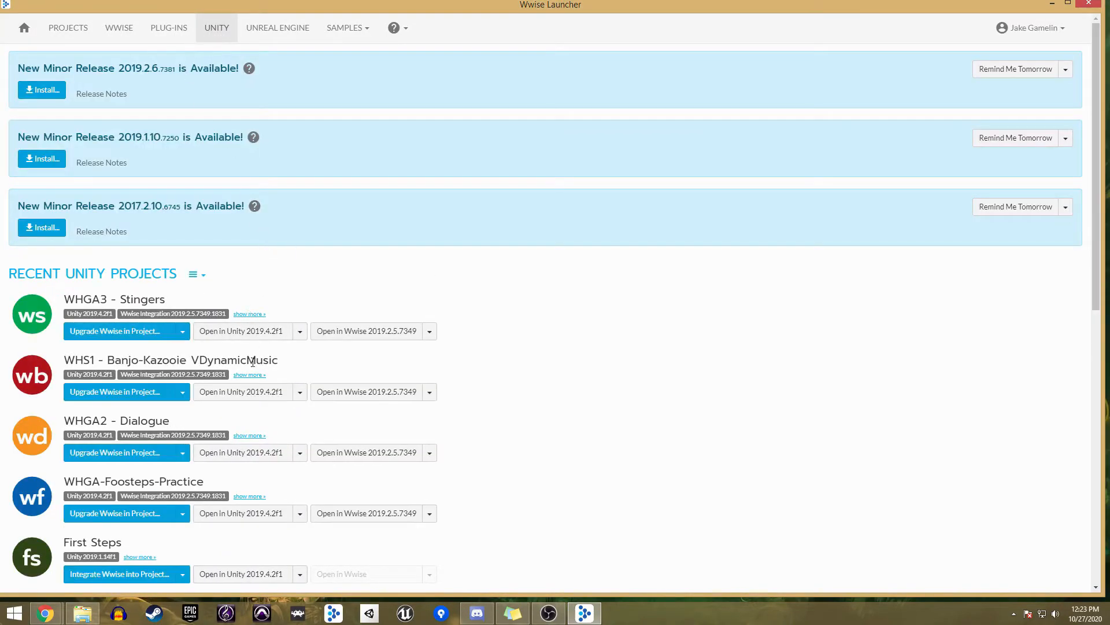
pyautogui.click(354, 331)
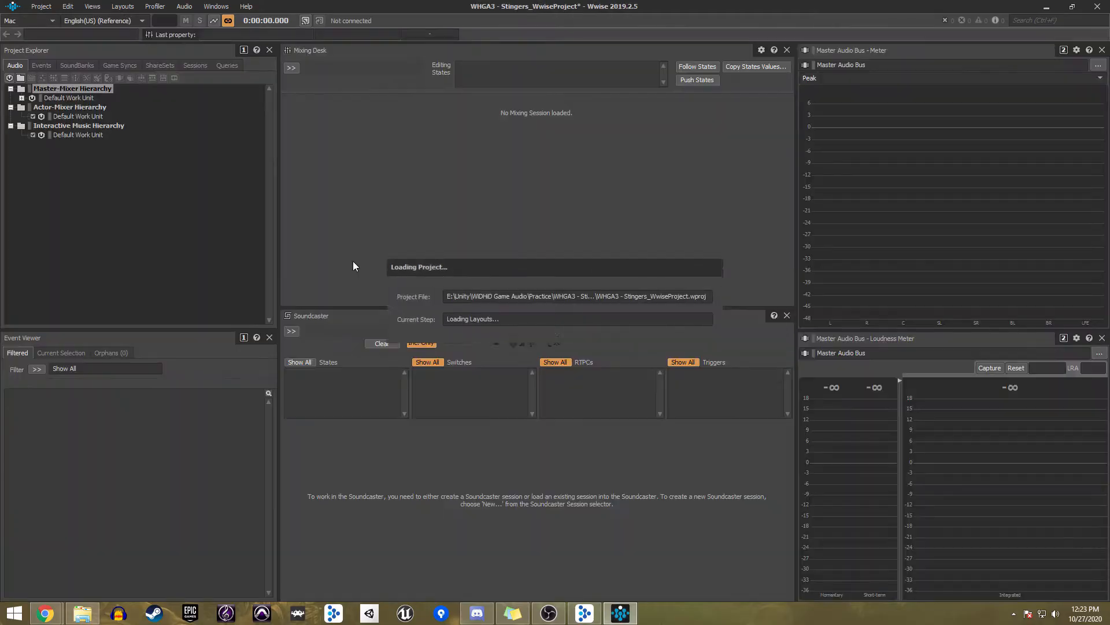
# Create a music playlist container named CaveMusic in the Interactive Music Hierarchy's Default Work Unit
pyautogui.click(75, 135)
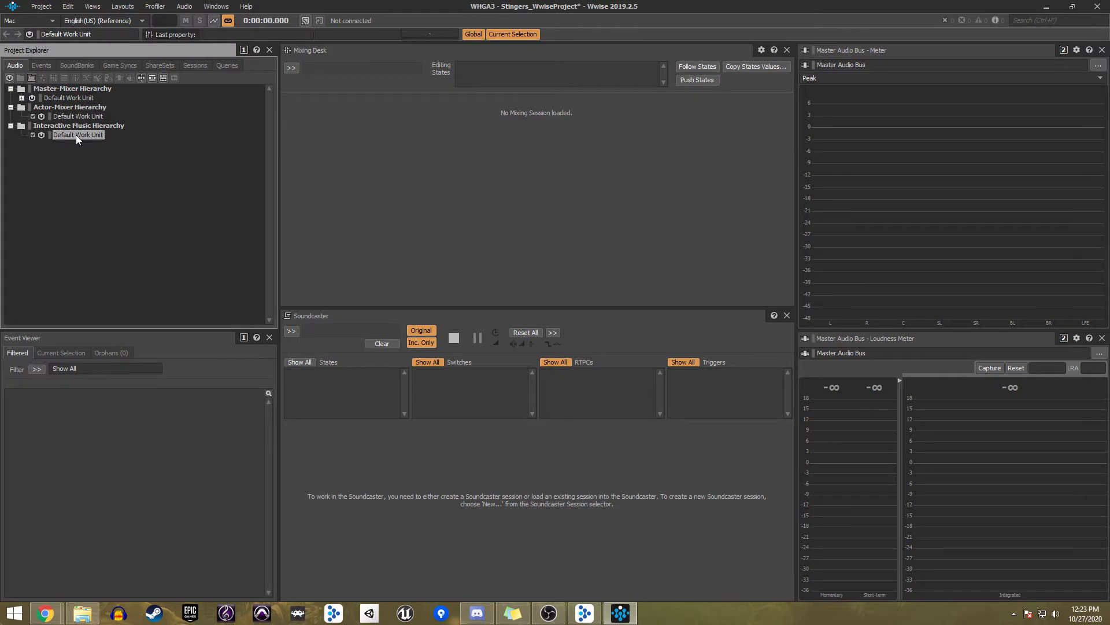
pyautogui.click(152, 78)
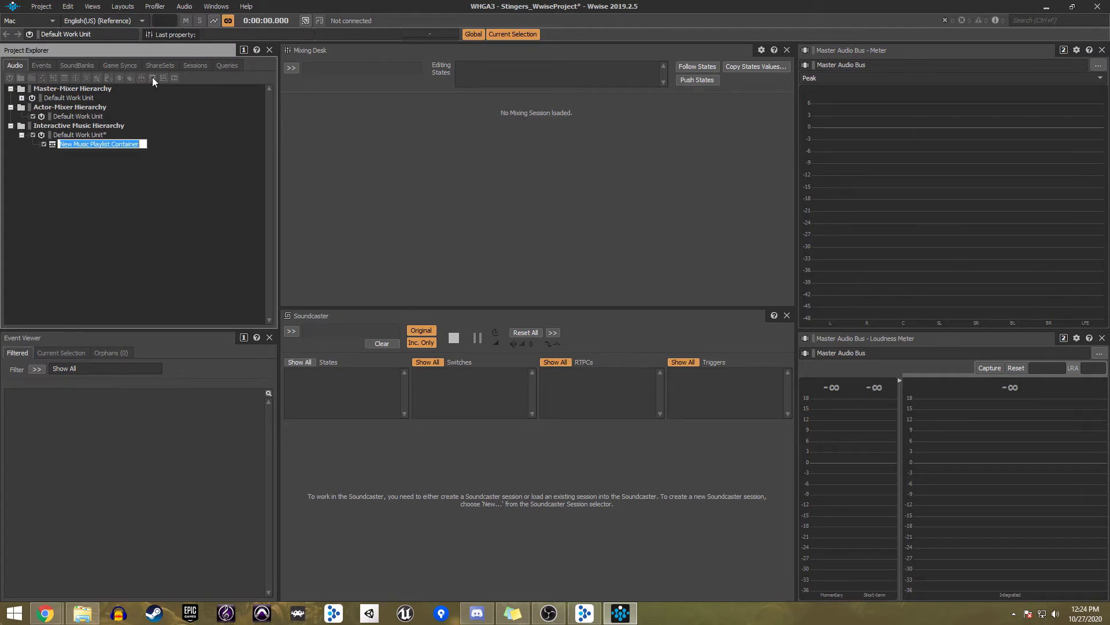
pyautogui.write('CaveMusic')
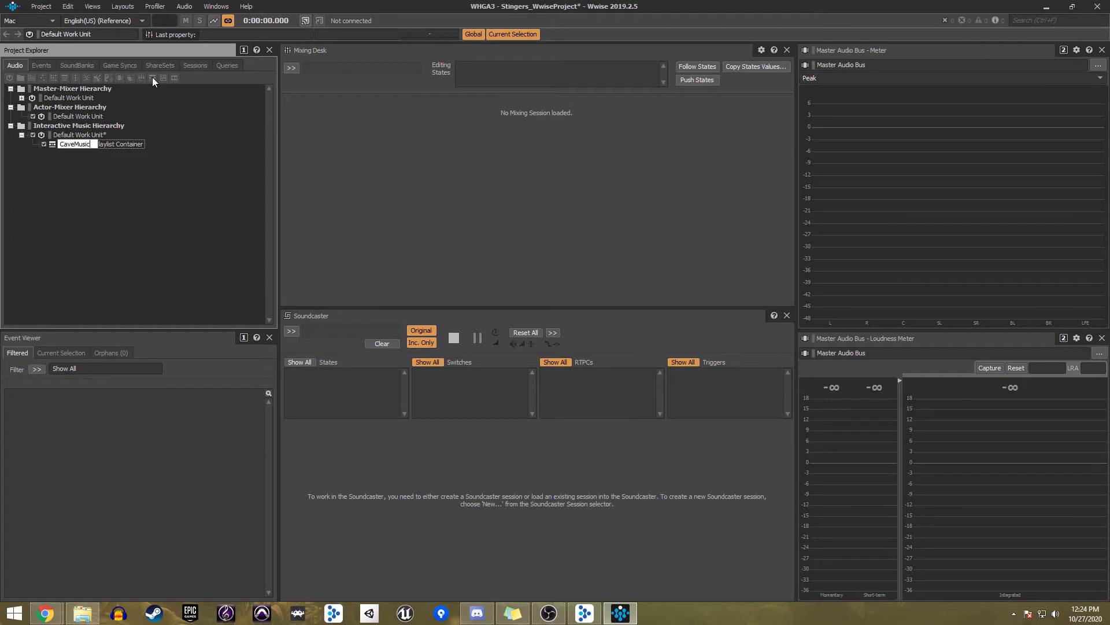
pyautogui.press('Return')
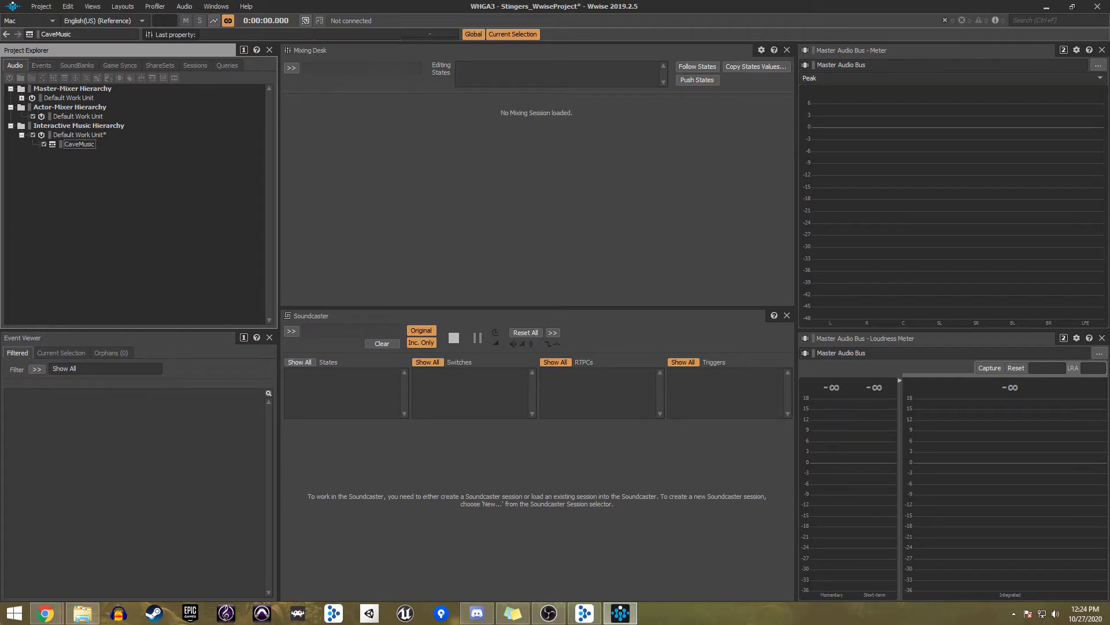
# Import Cave-Theme_160bpm4-4_L30M-P0.wav and Stinger_RoomDiscovery.wav into the Interactive Music Default Work Unit as music segments, and move the cave theme into CaveMusic
pyautogui.hotkey('alt', 'Tab')
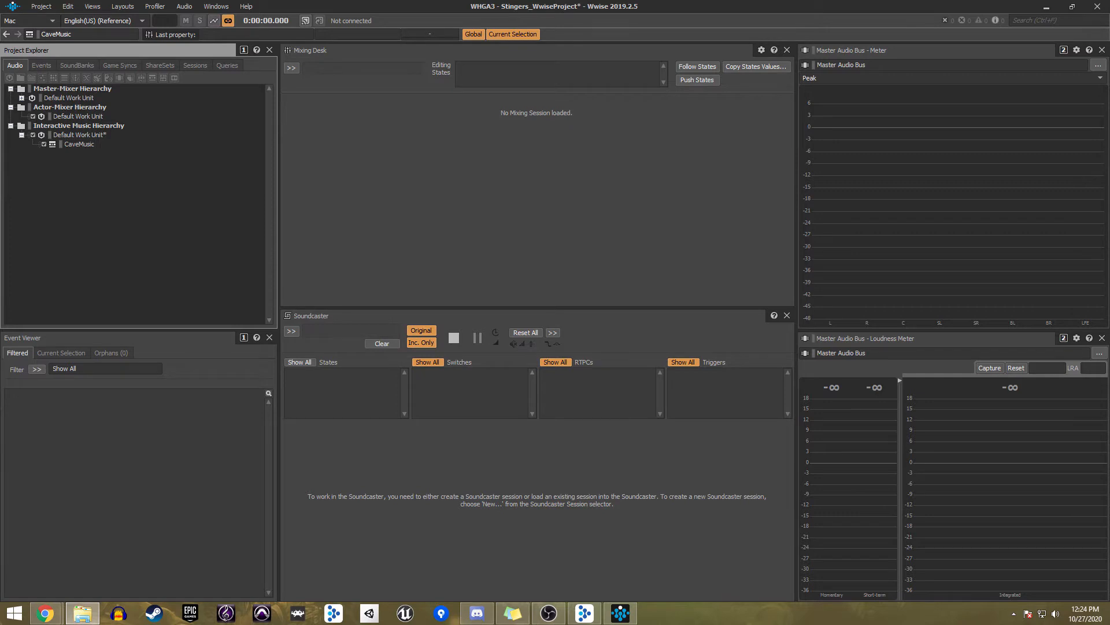
pyautogui.moveTo(1, 336); pyautogui.dragTo(96, 139)
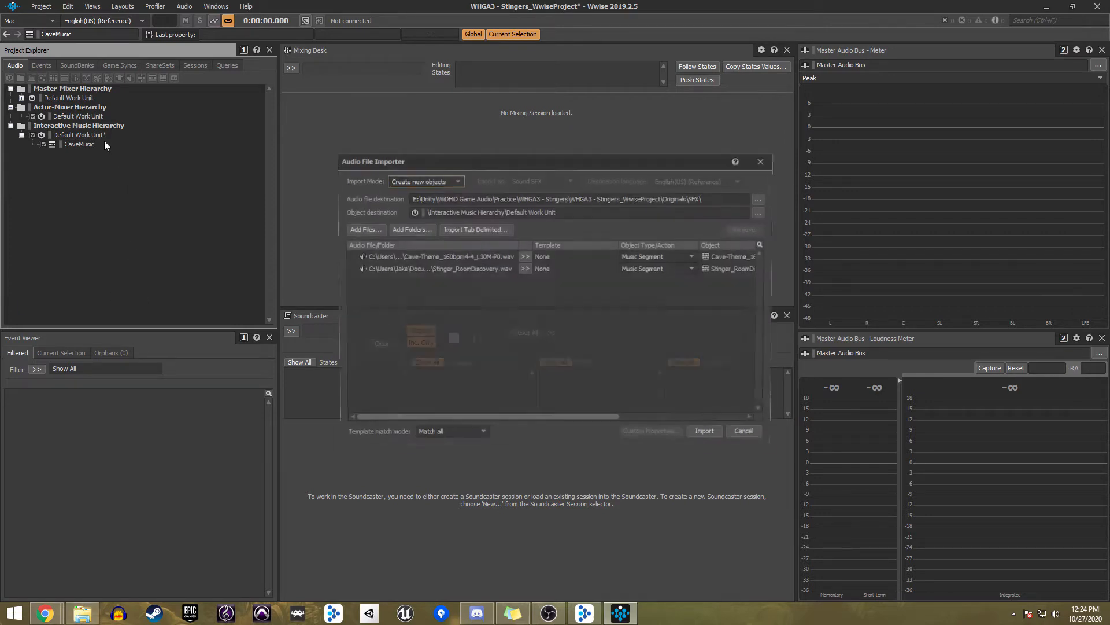
pyautogui.click(708, 434)
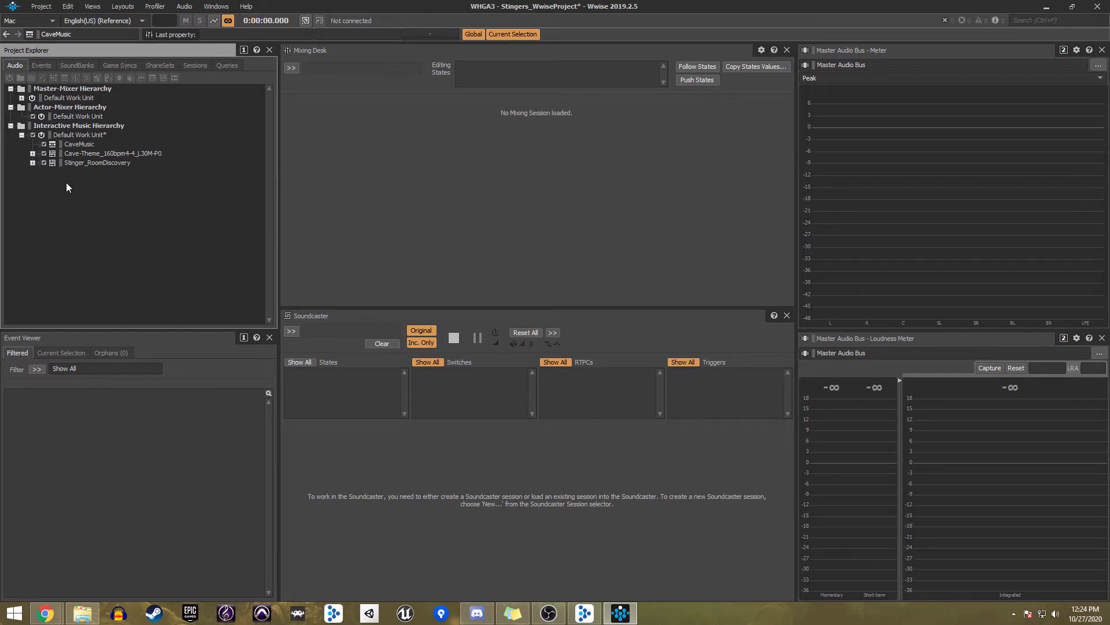
pyautogui.click(81, 152)
pyautogui.moveTo(81, 154); pyautogui.dragTo(81, 144)
# Show CaveMusic in the interactive music layout and set the container's tempo to 160
pyautogui.click(81, 143)
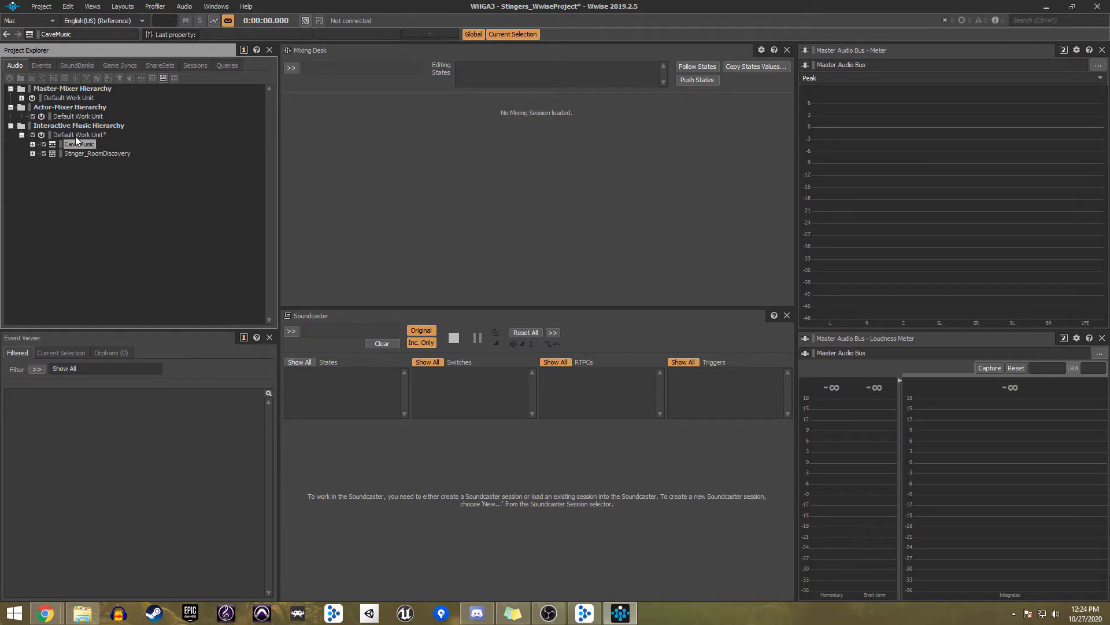
pyautogui.press('F10')
pyautogui.click(295, 90)
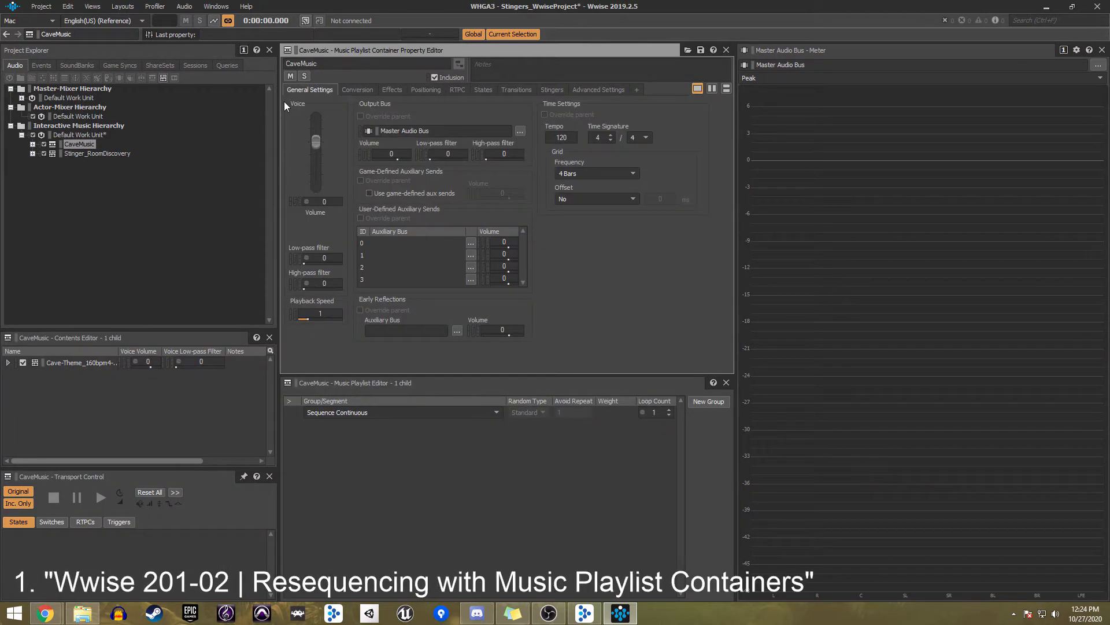
pyautogui.click(558, 137)
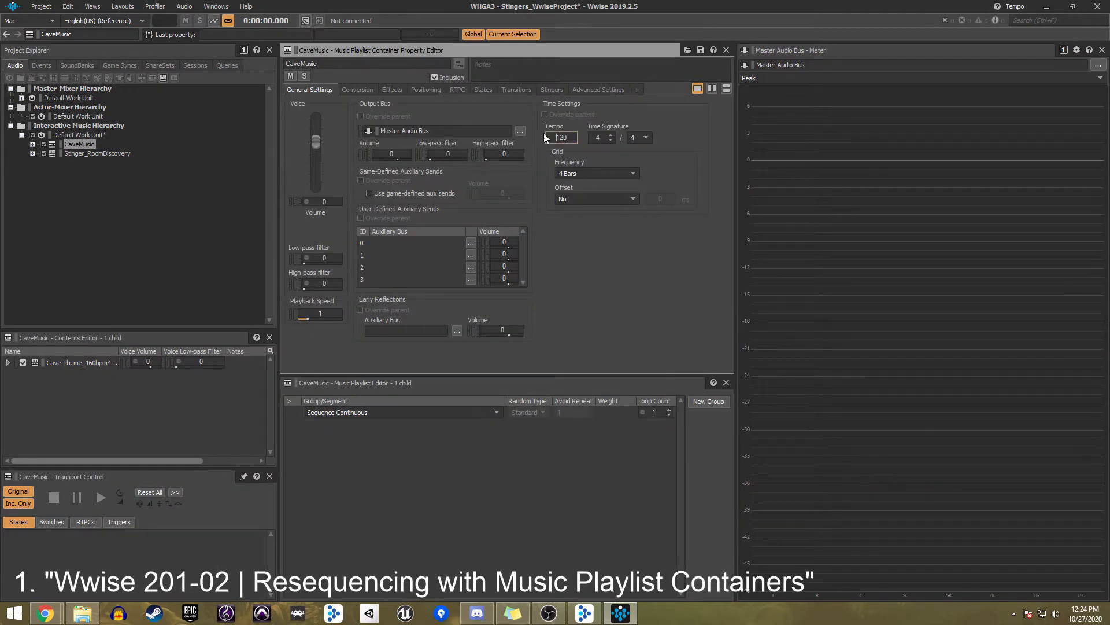
pyautogui.write('160')
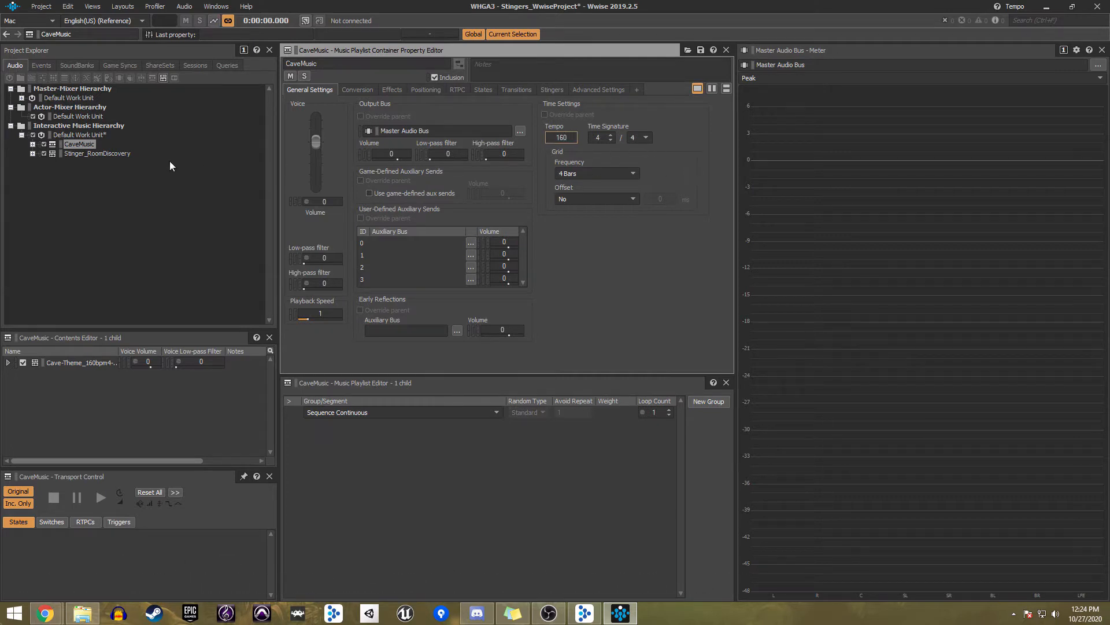
# Add the Cave-Theme_160bpm4-4_L30M-P0 segment to CaveMusic's playlist and set the Sequence Continuous group's loop count to Infinite
pyautogui.click(33, 144)
pyautogui.click(109, 153)
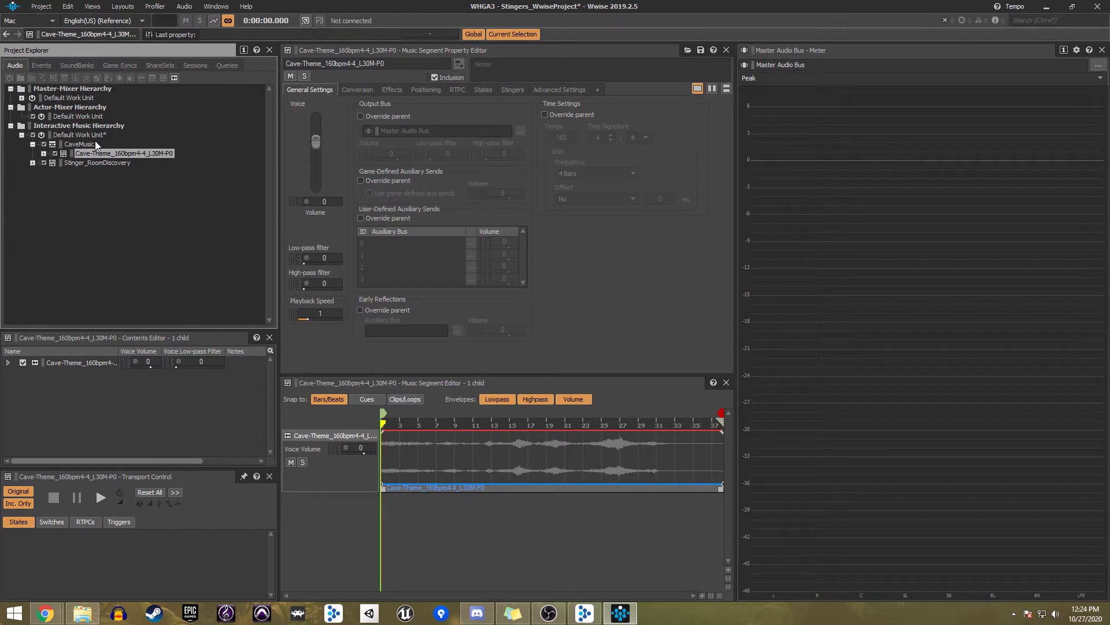
pyautogui.click(85, 144)
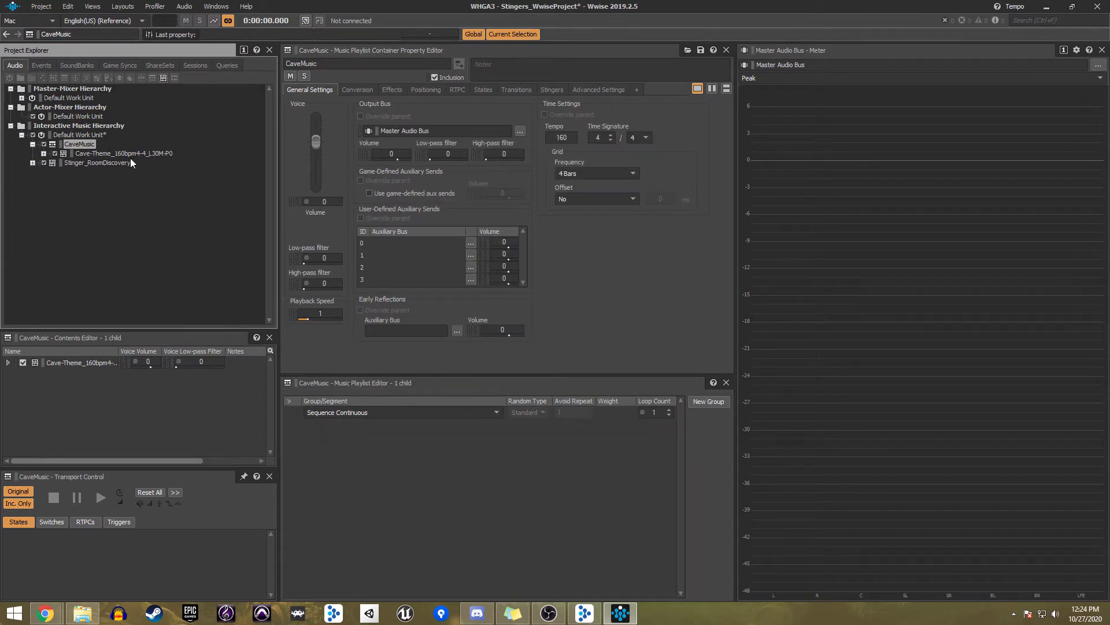
pyautogui.moveTo(126, 155); pyautogui.dragTo(408, 450)
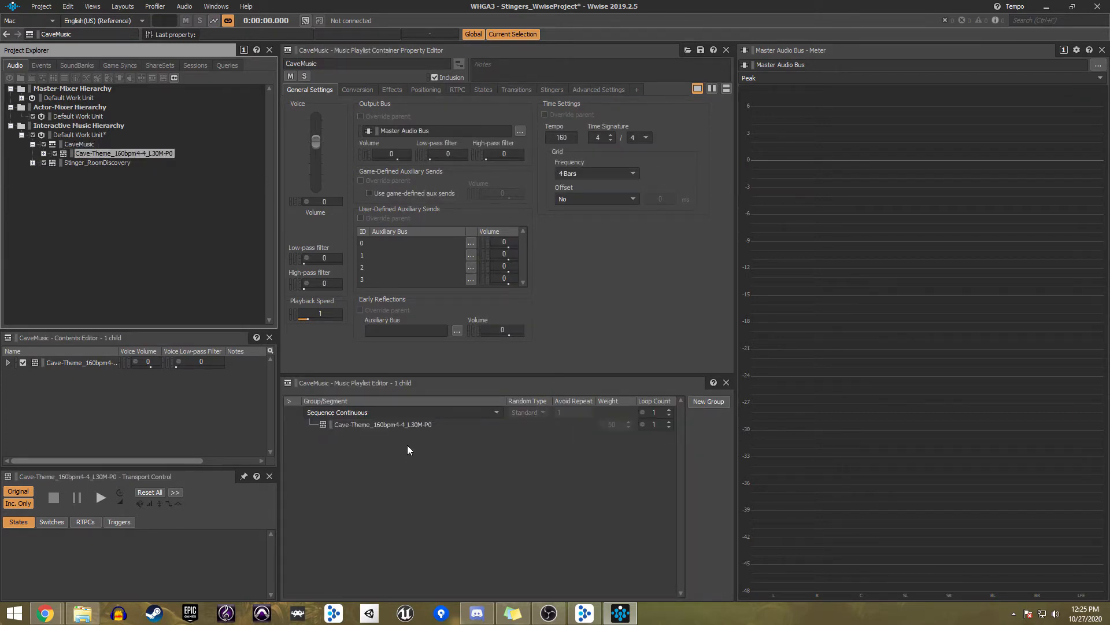
pyautogui.click(668, 416)
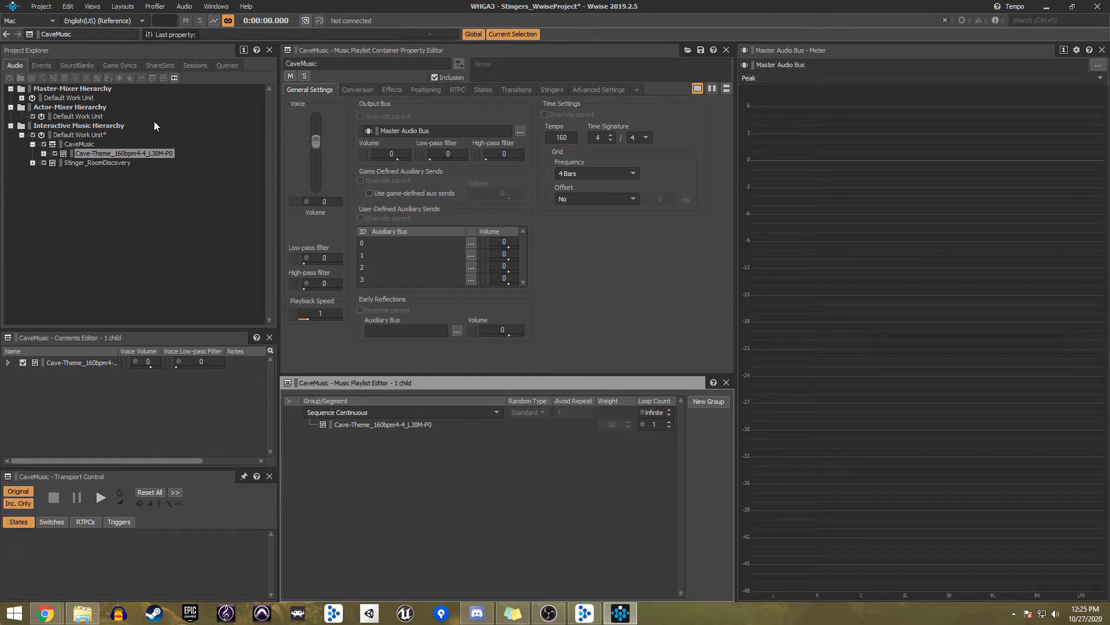
# Move the exit cue of the Cave-Theme_160bpm4-4_L30M-P0 segment to the start of bar 31
pyautogui.click(92, 154)
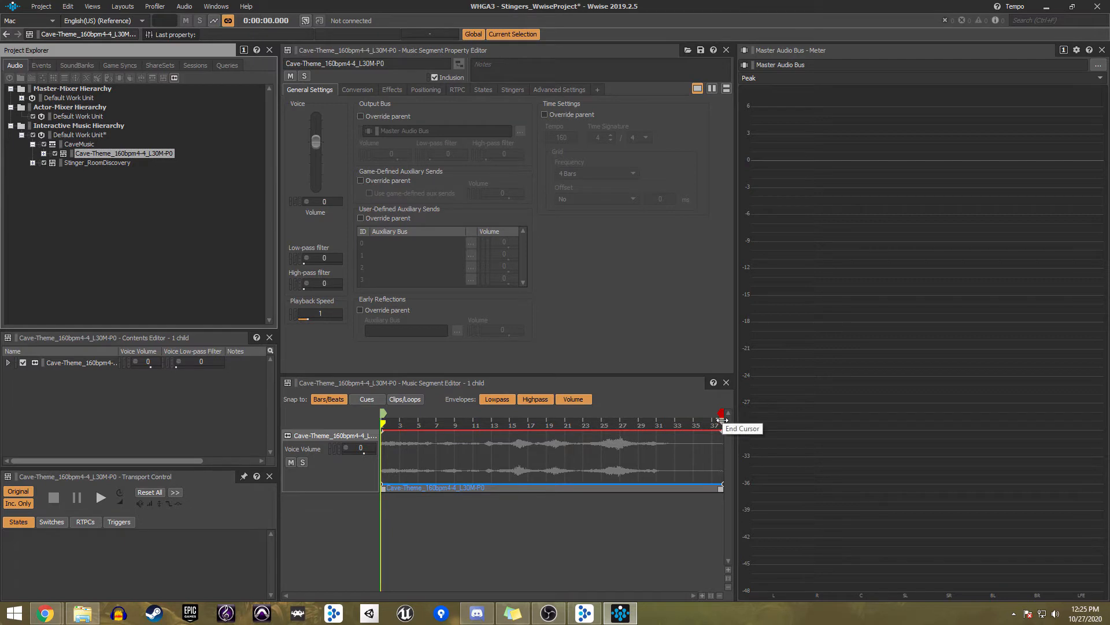
pyautogui.moveTo(722, 420); pyautogui.dragTo(702, 417)
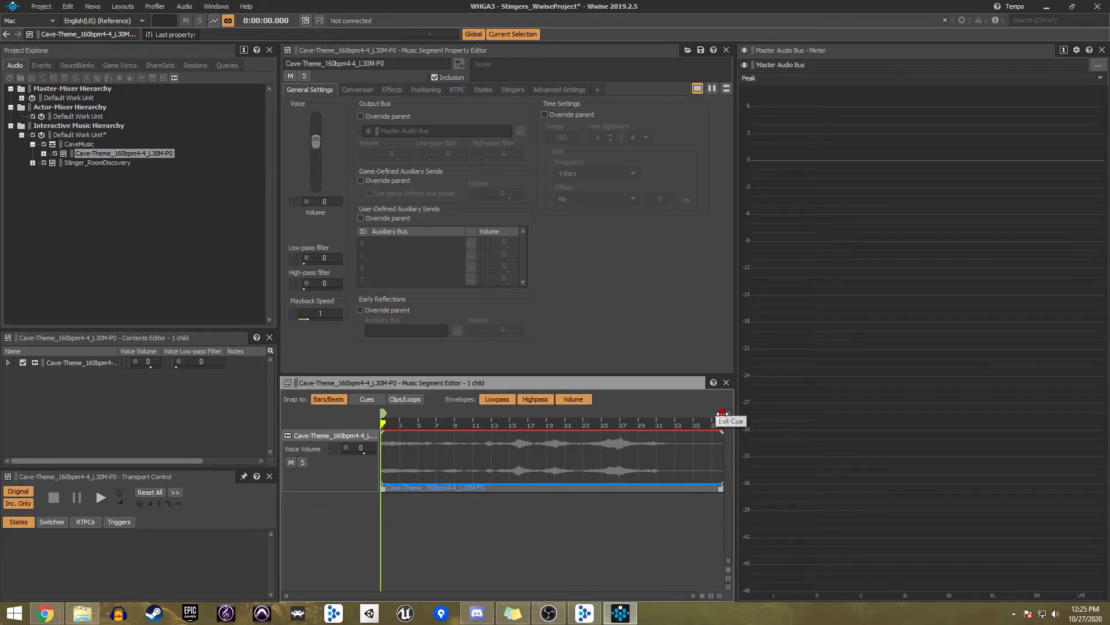
pyautogui.moveTo(721, 413); pyautogui.dragTo(655, 411)
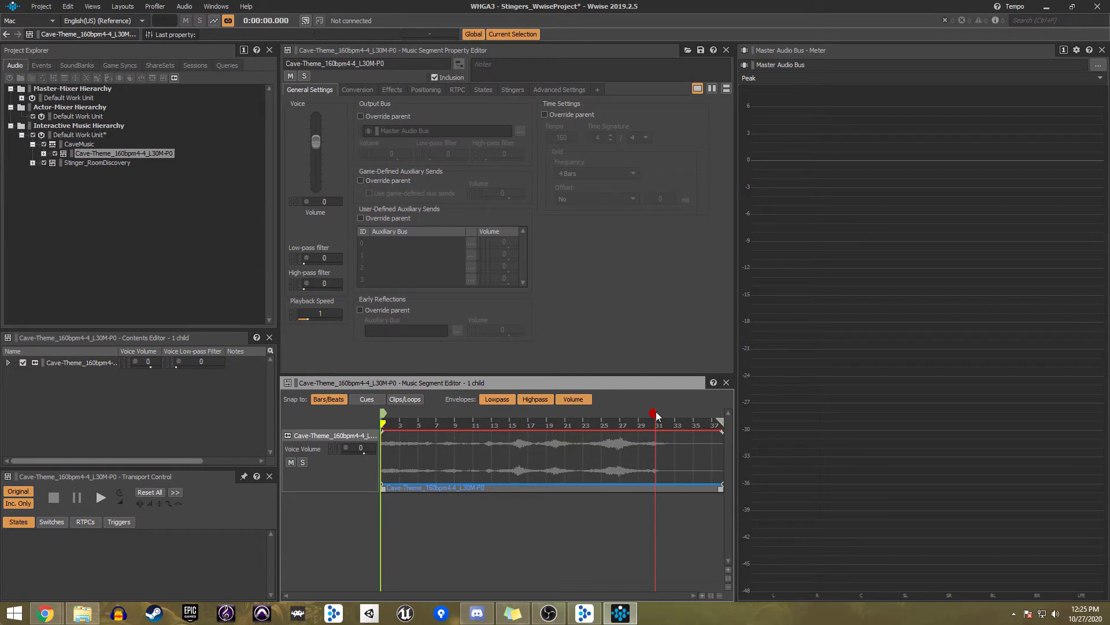
# Create a game sync trigger named RoomDiscovery in the Triggers Default Work Unit
pyautogui.click(118, 66)
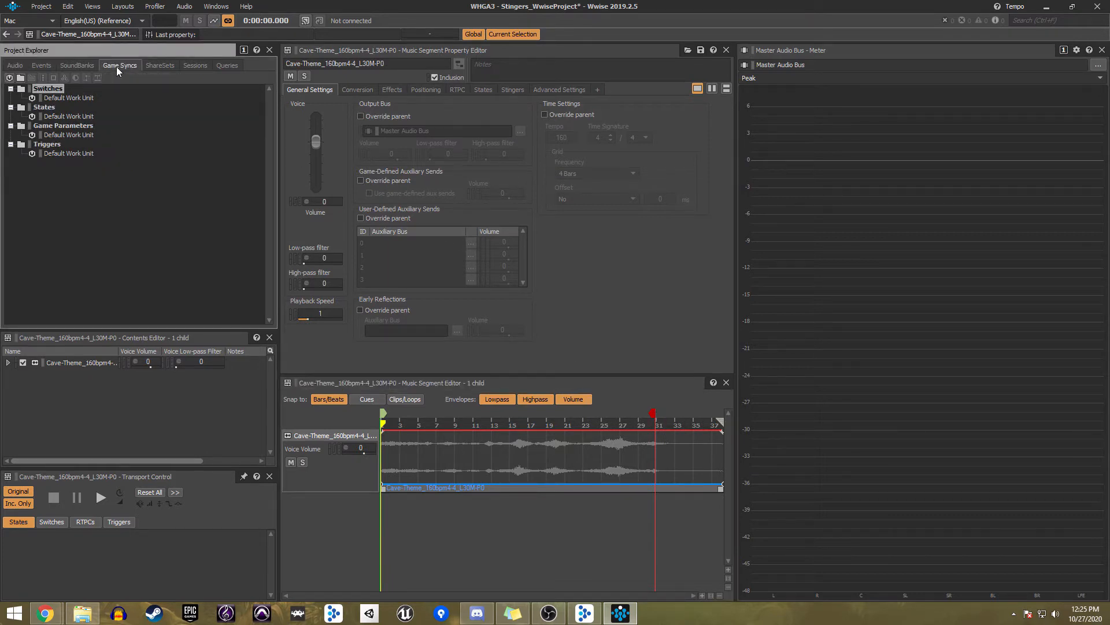
pyautogui.click(69, 153)
pyautogui.click(99, 77)
pyautogui.write('R')
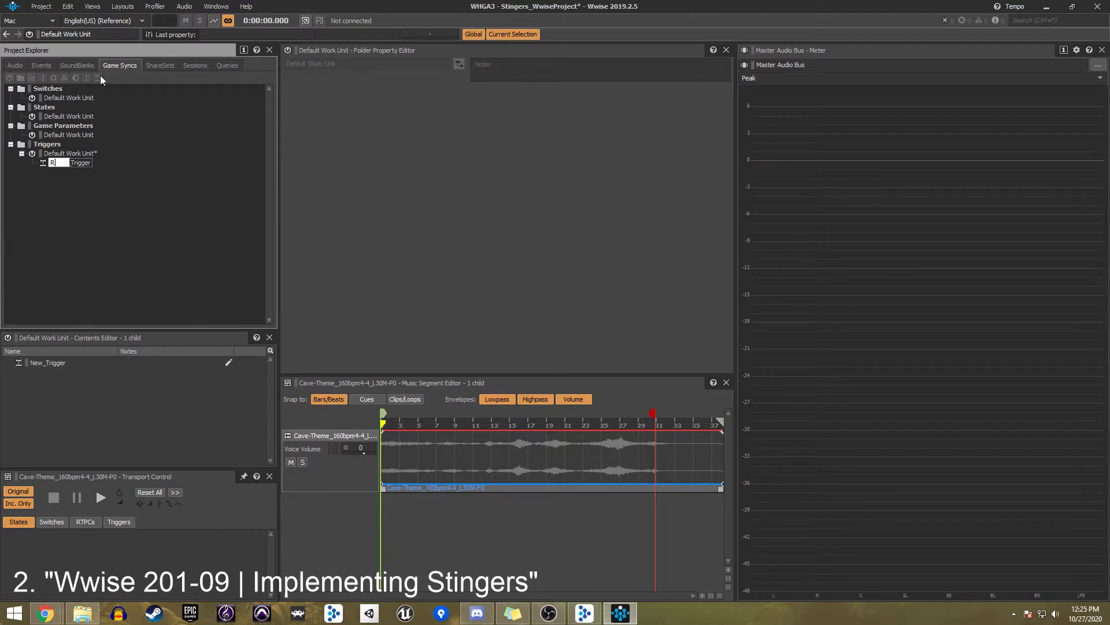
pyautogui.write('oomDiscovery')
pyautogui.press('Return')
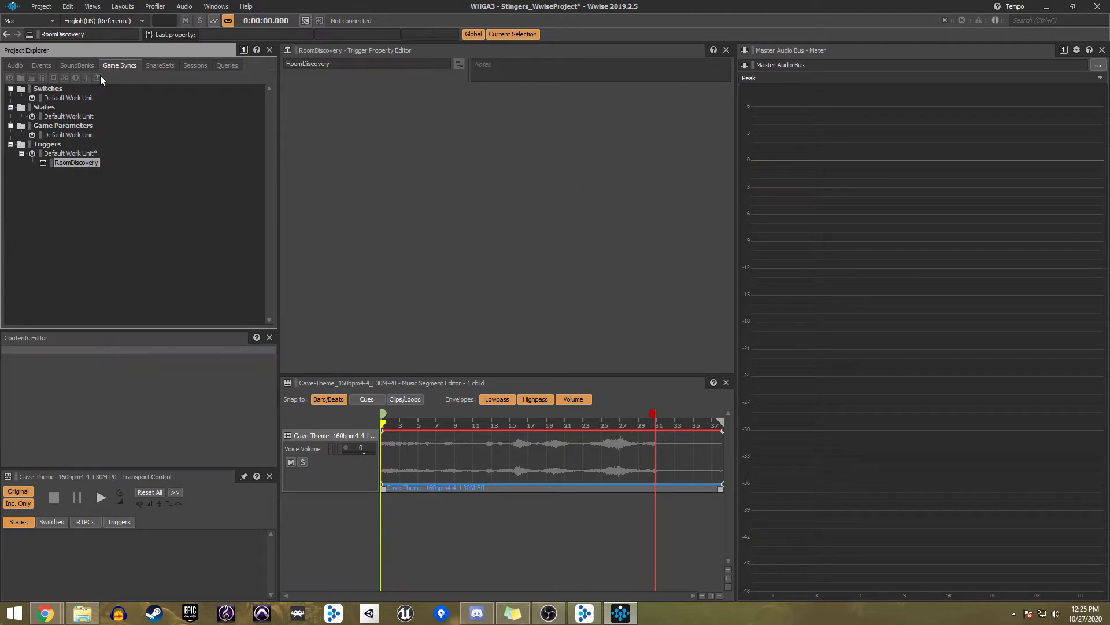
# Add a stinger entry to the CaveMusic playlist container and assign it the RoomDiscovery trigger
pyautogui.click(24, 66)
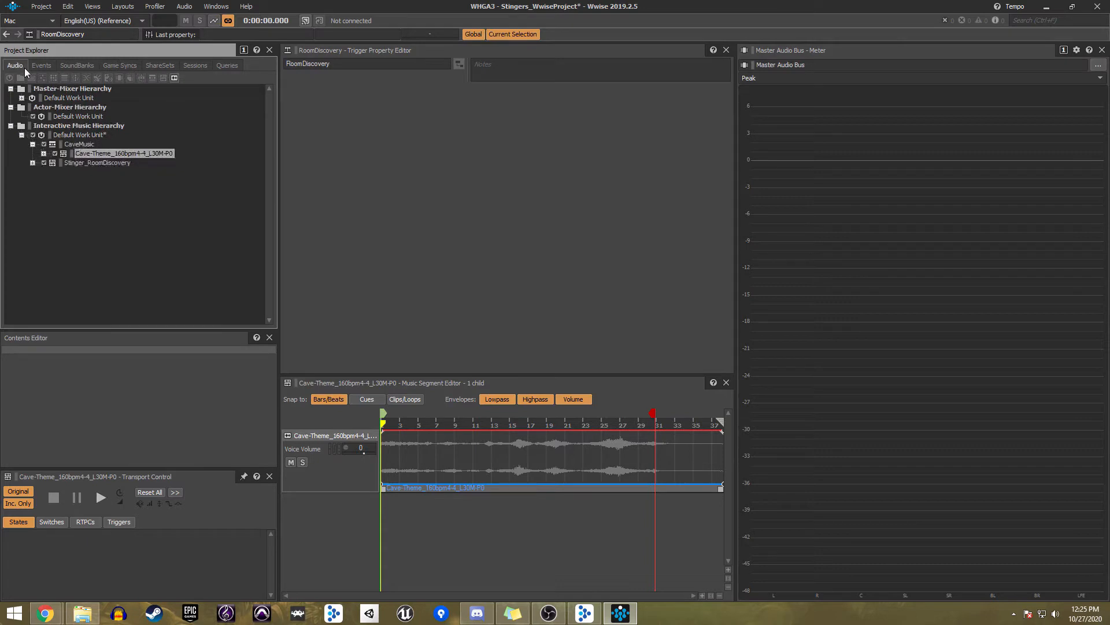
pyautogui.click(79, 144)
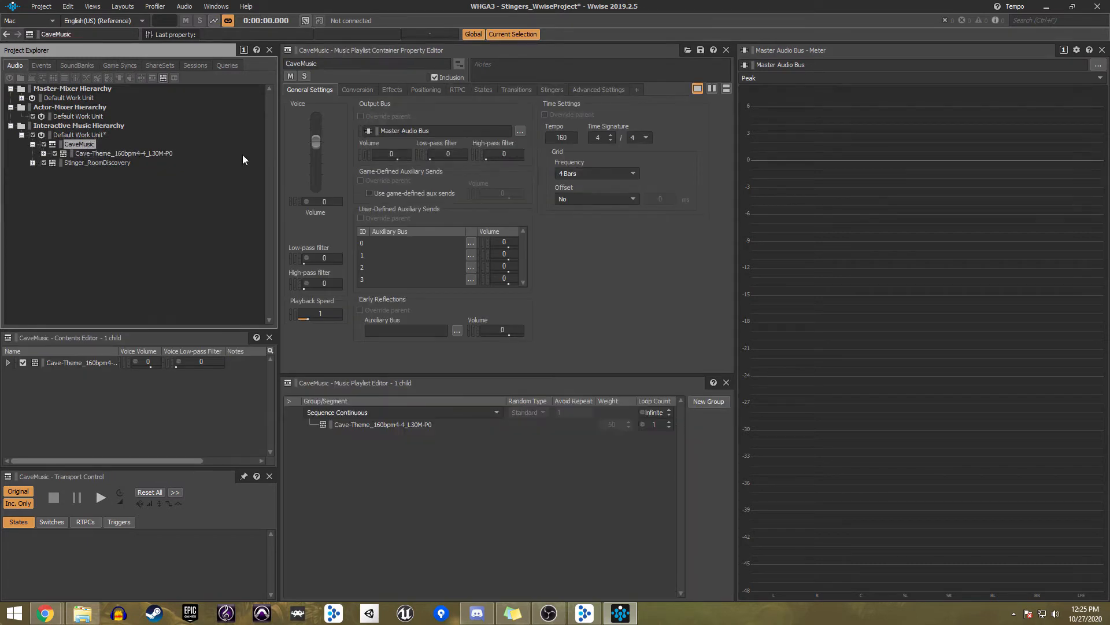
pyautogui.click(559, 92)
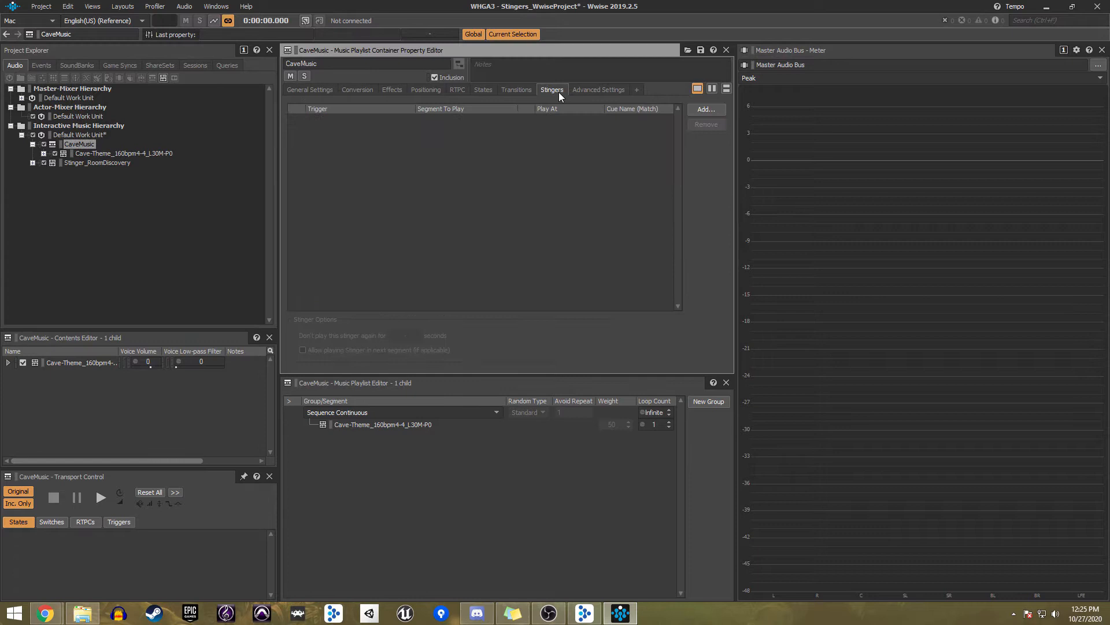
pyautogui.click(704, 110)
pyautogui.click(296, 120)
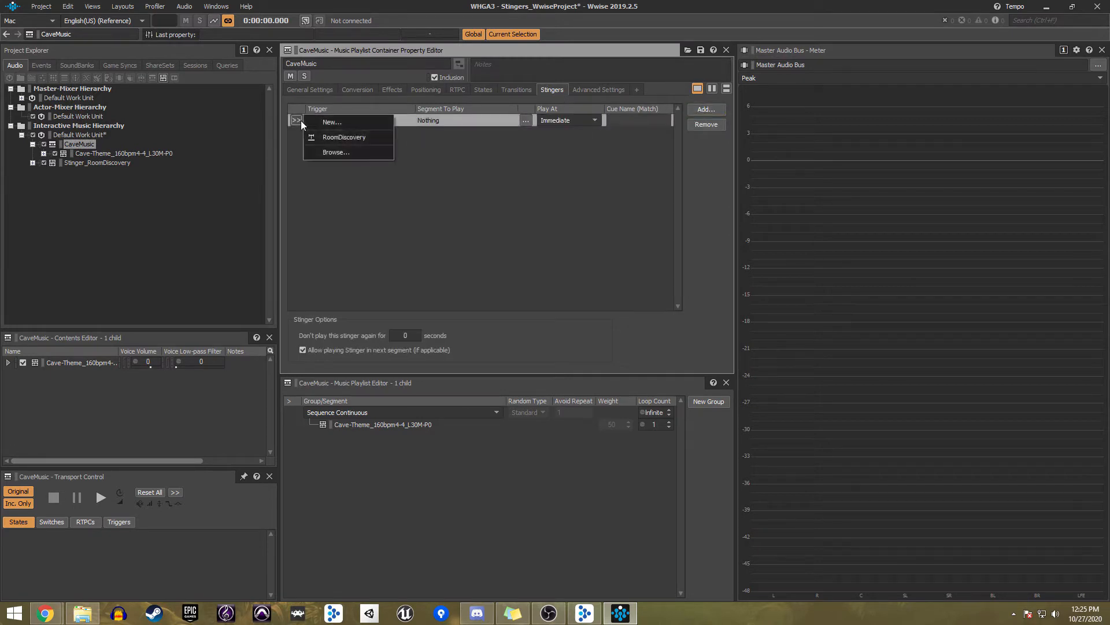
pyautogui.click(358, 137)
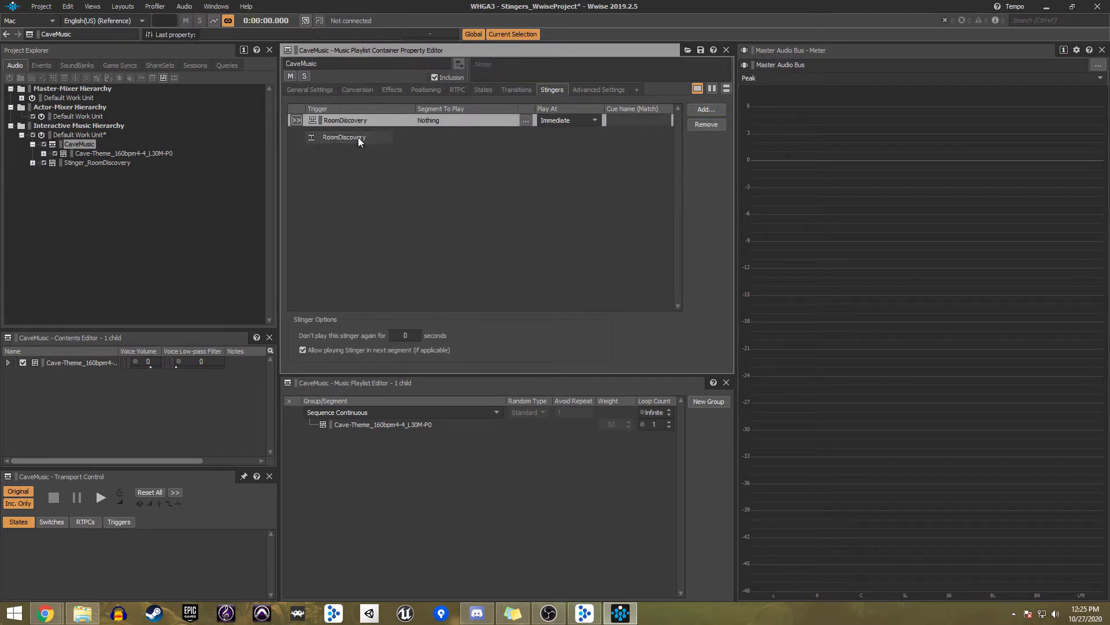
# Make the RoomDiscovery stinger play the Stinger_RoomDiscovery segment and set its Play At option to Next Beat
pyautogui.click(526, 121)
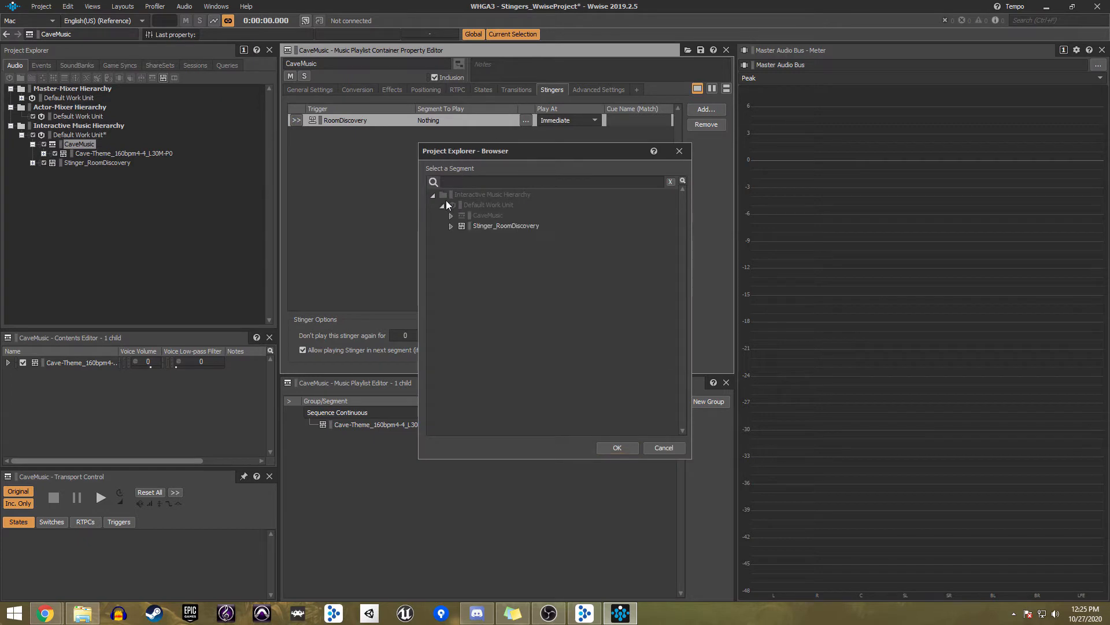
pyautogui.click(494, 225)
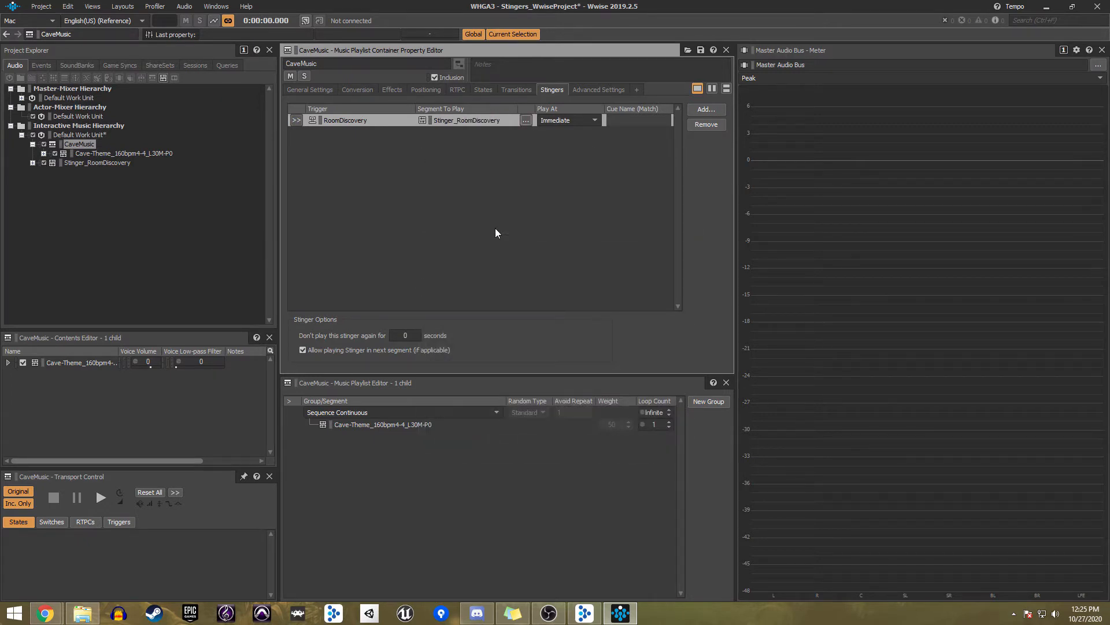
pyautogui.click(568, 119)
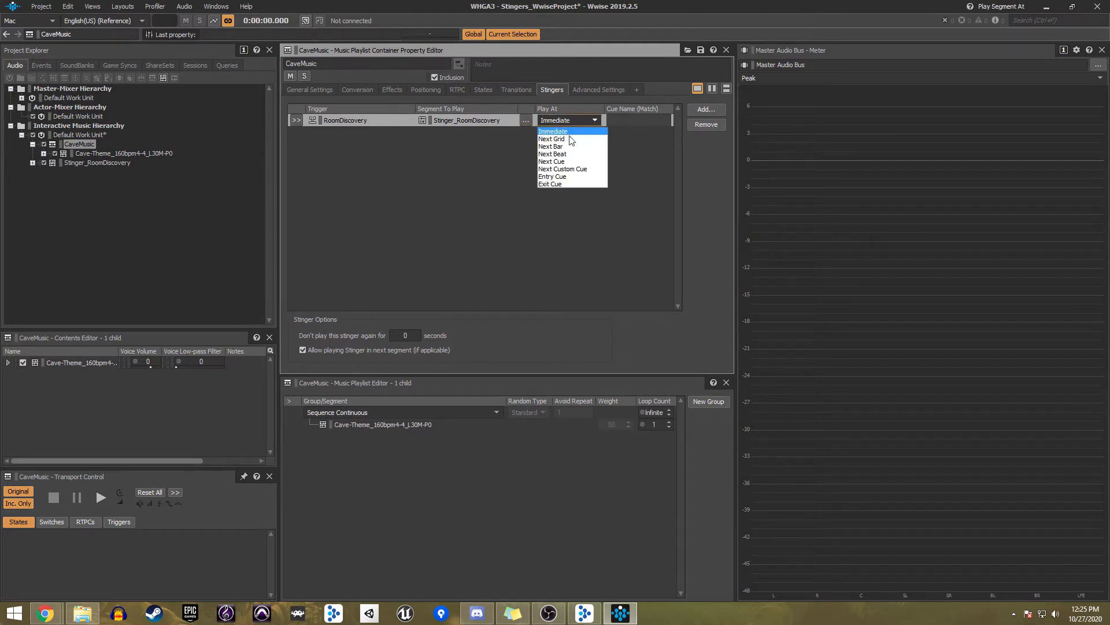
pyautogui.click(562, 151)
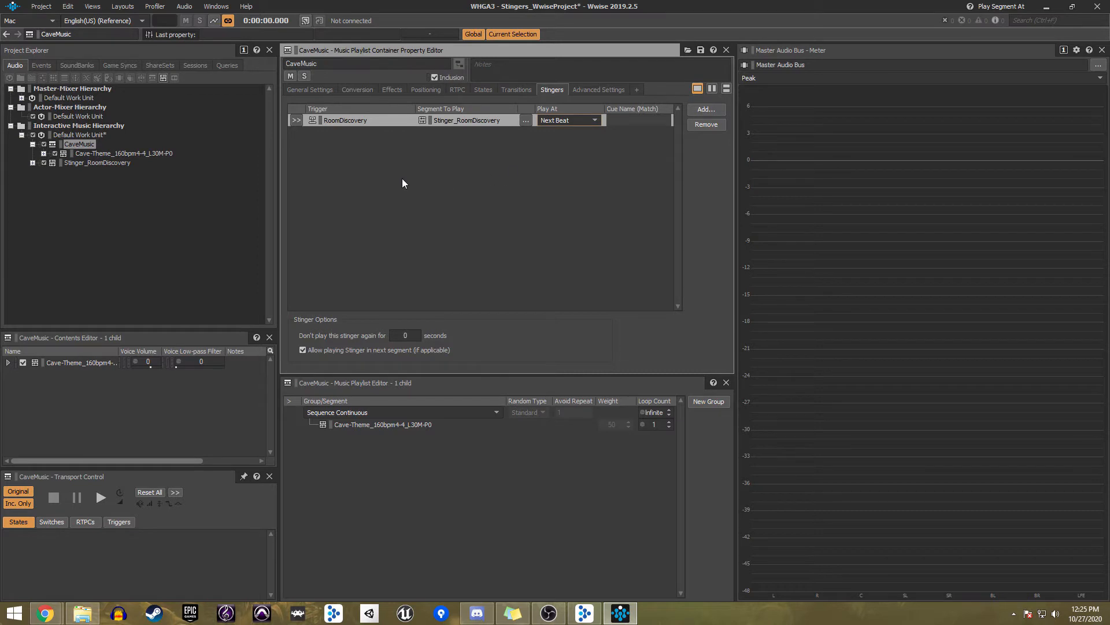
# Create two events named Play_Music and Trigger_RoomDiscovery in the Events Default Work Unit
pyautogui.click(40, 65)
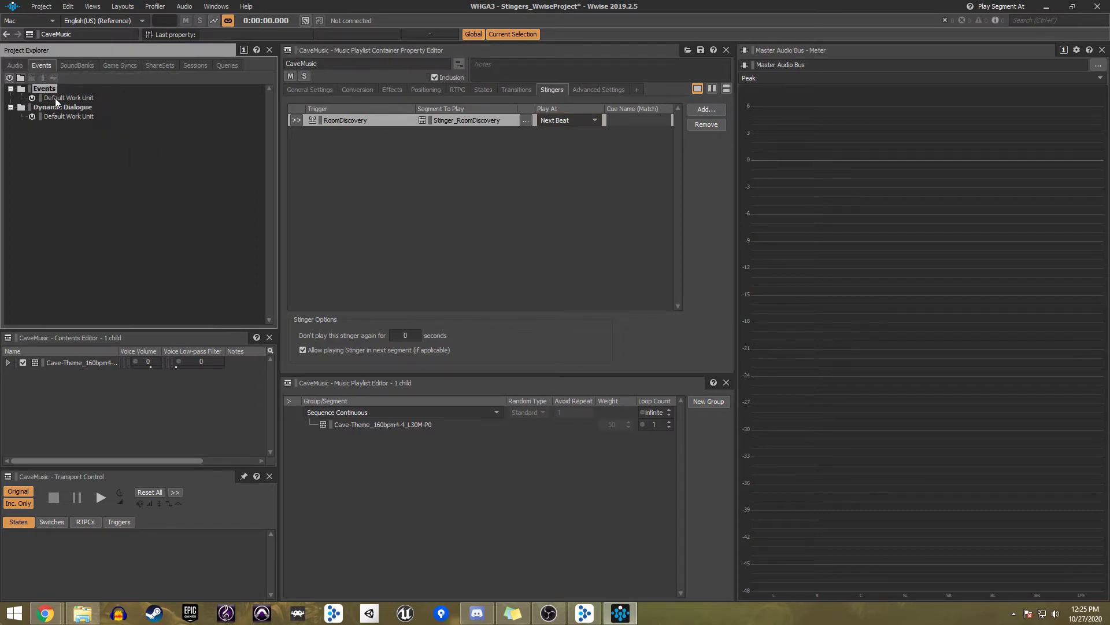
pyautogui.click(60, 98)
pyautogui.click(43, 76)
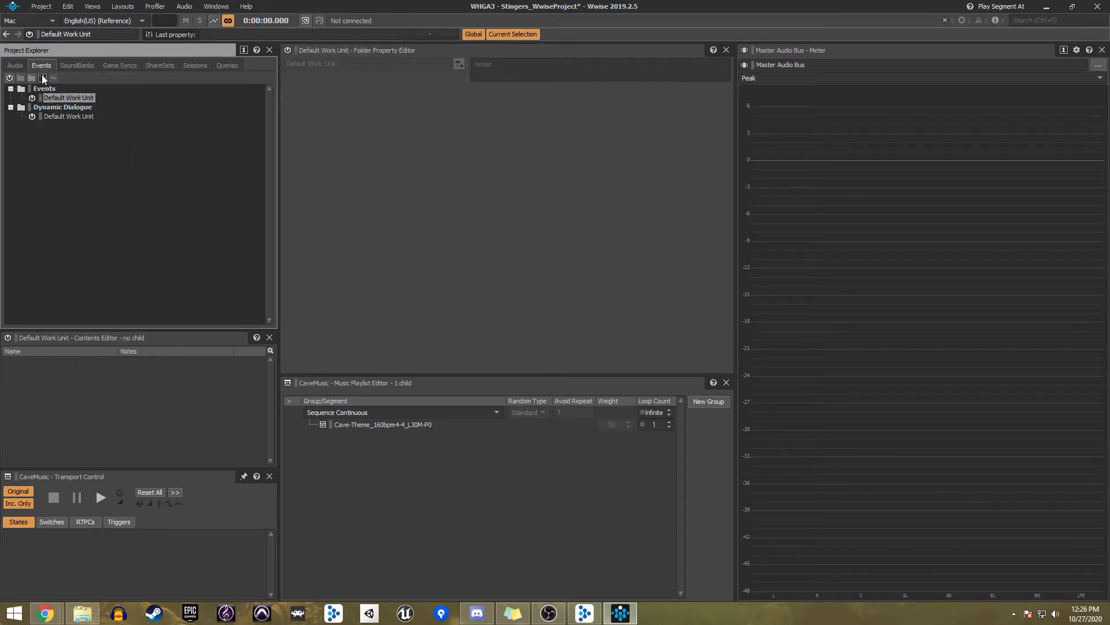
pyautogui.write('Play_Music')
pyautogui.press('Return')
pyautogui.click(67, 97)
pyautogui.click(43, 78)
pyautogui.write('Tri')
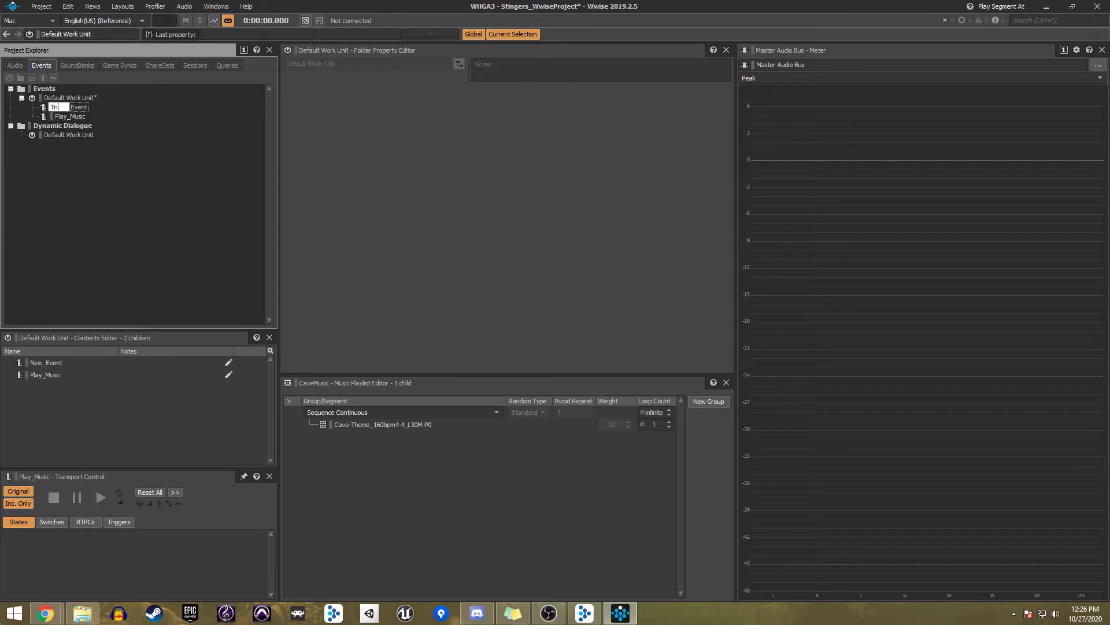
pyautogui.write('gger_RoomDiscovery')
pyautogui.press('Return')
# Add a Play action targeting the CaveMusic container to the Play_Music event
pyautogui.click(69, 117)
pyautogui.click(15, 66)
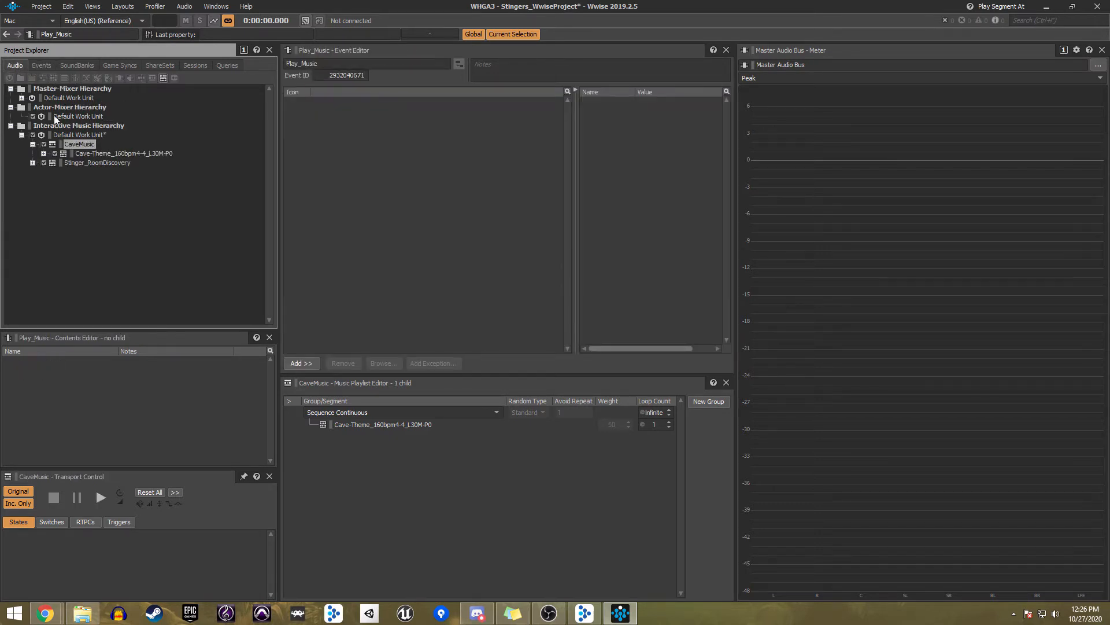
pyautogui.moveTo(79, 145); pyautogui.dragTo(343, 153)
# Add a Trigger action targeting the RoomDiscovery game sync to the Trigger_RoomDiscovery event
pyautogui.click(43, 66)
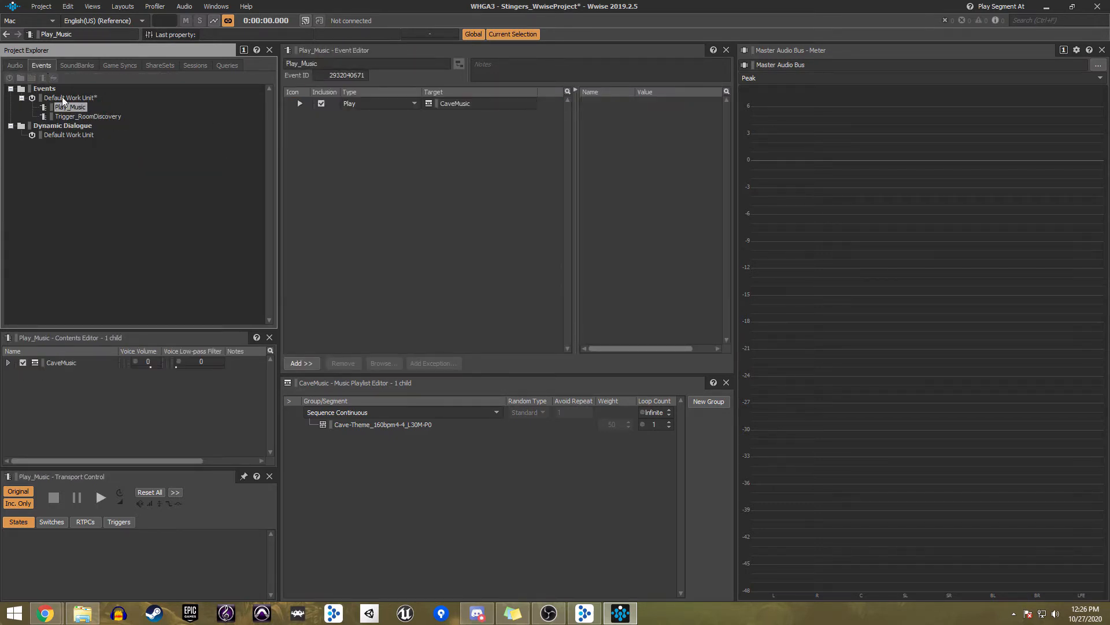
pyautogui.click(68, 116)
pyautogui.click(117, 66)
pyautogui.moveTo(76, 163); pyautogui.dragTo(363, 129)
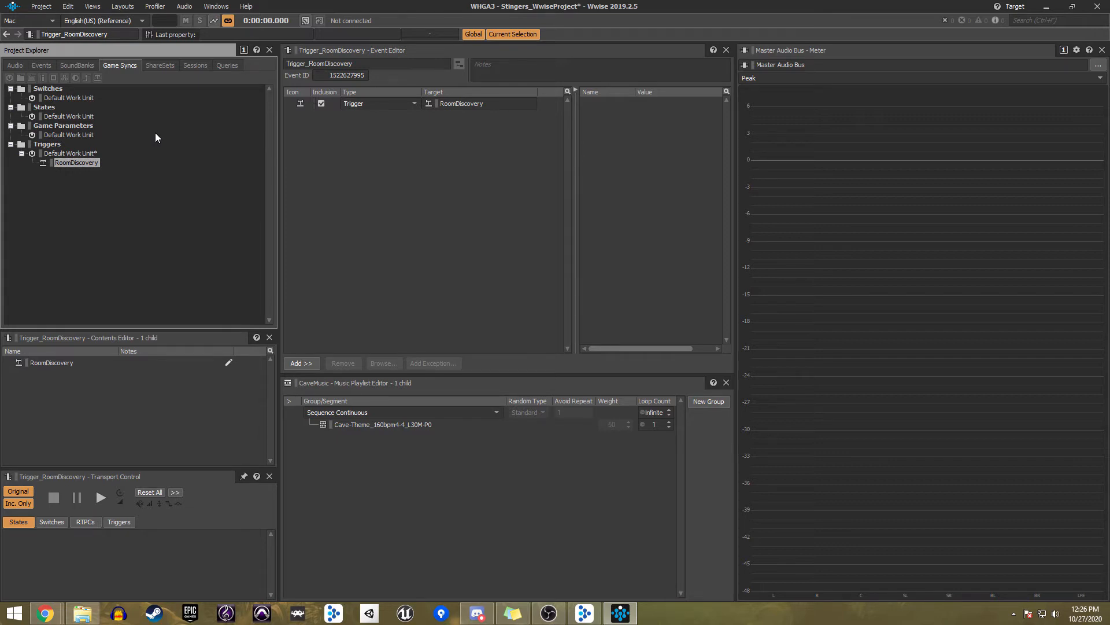
# Create a Soundcaster session named Stinger Test and add the Play_Music and Trigger_RoomDiscovery events to it
pyautogui.press('F8')
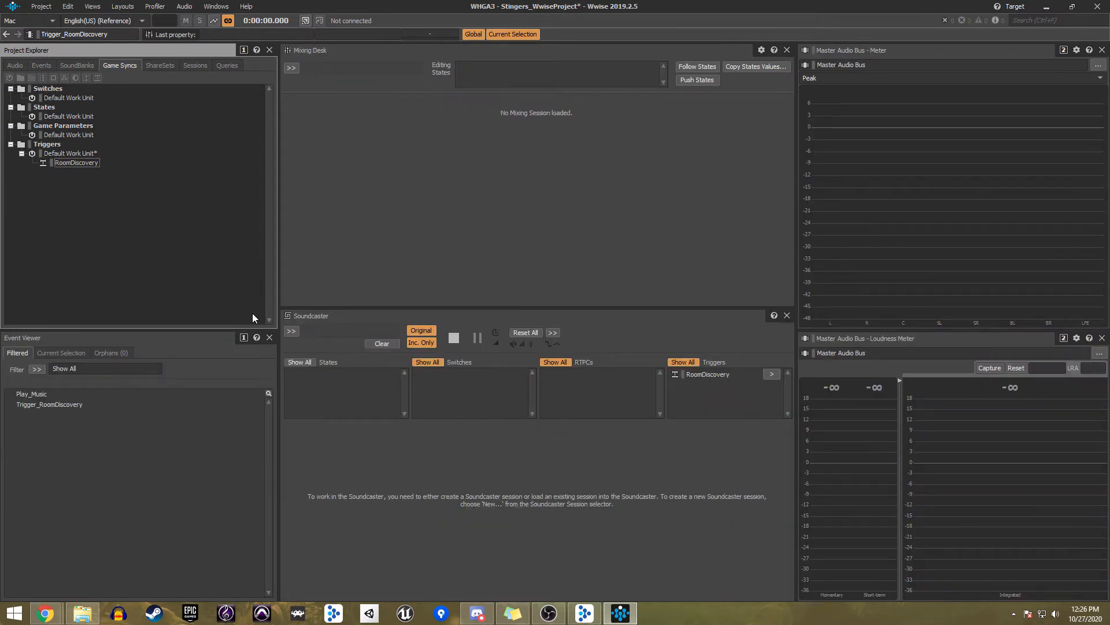
pyautogui.click(290, 331)
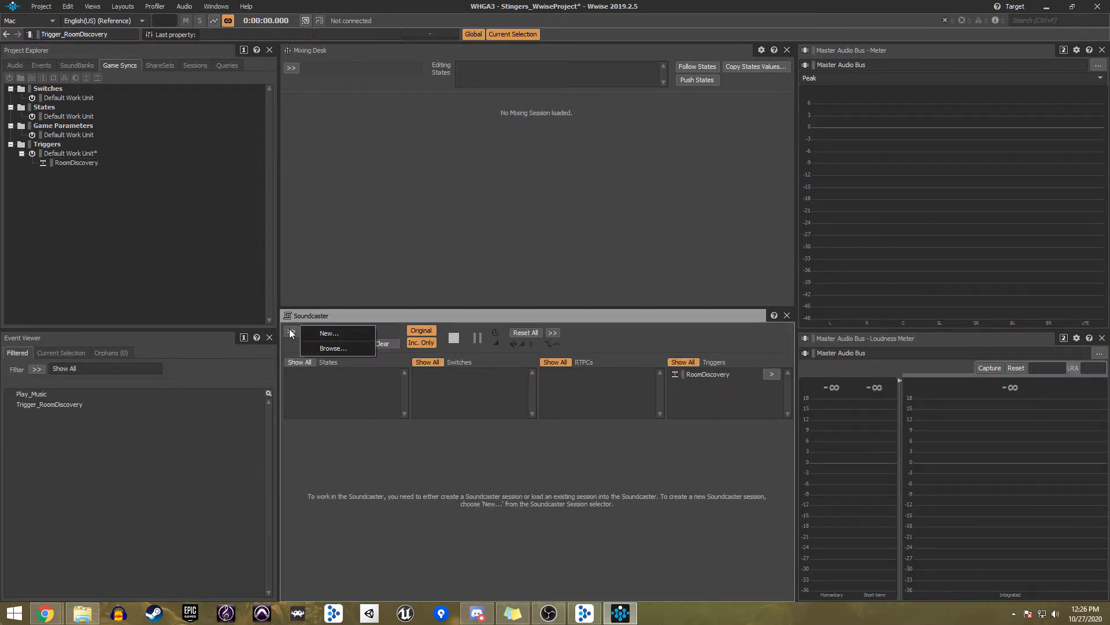
pyautogui.click(324, 333)
pyautogui.write('Stin')
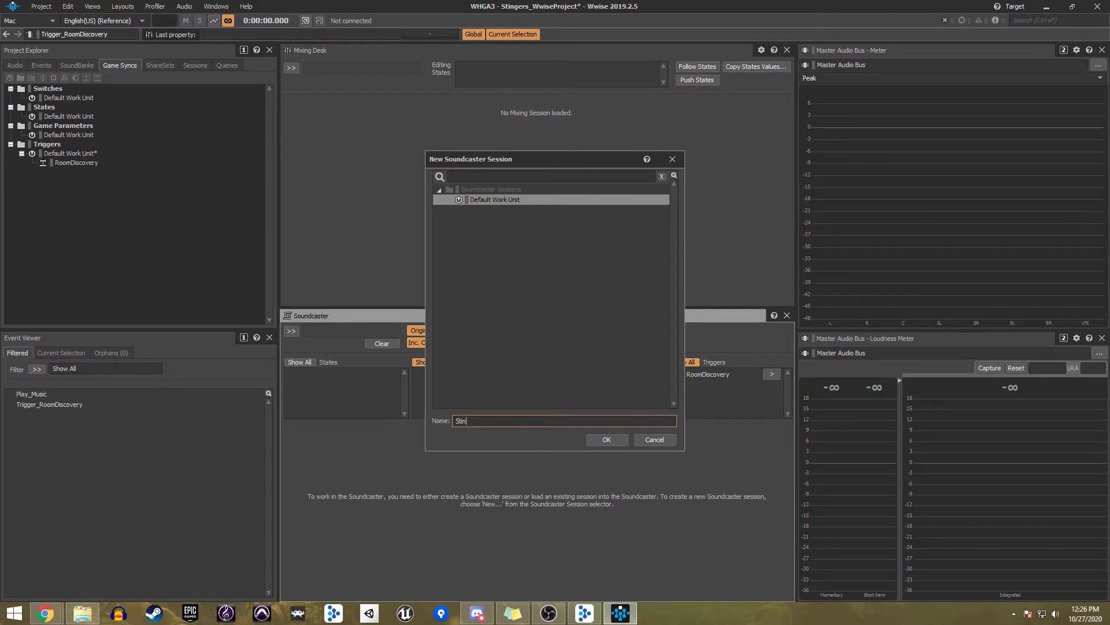
pyautogui.write('ger Test')
pyautogui.press('Return')
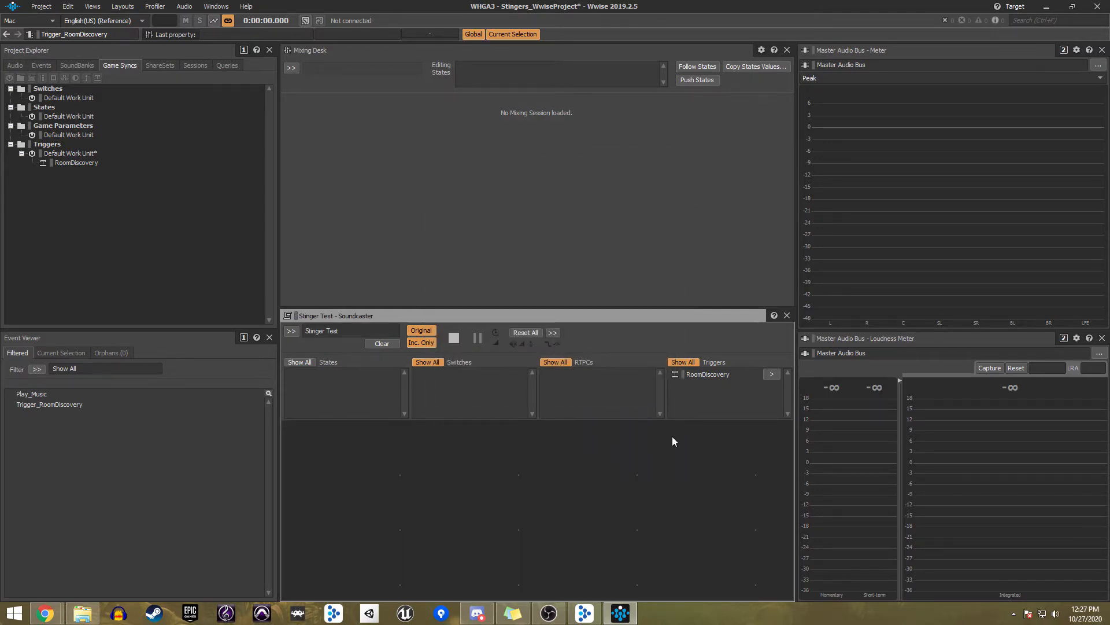
pyautogui.doubleClick(33, 394)
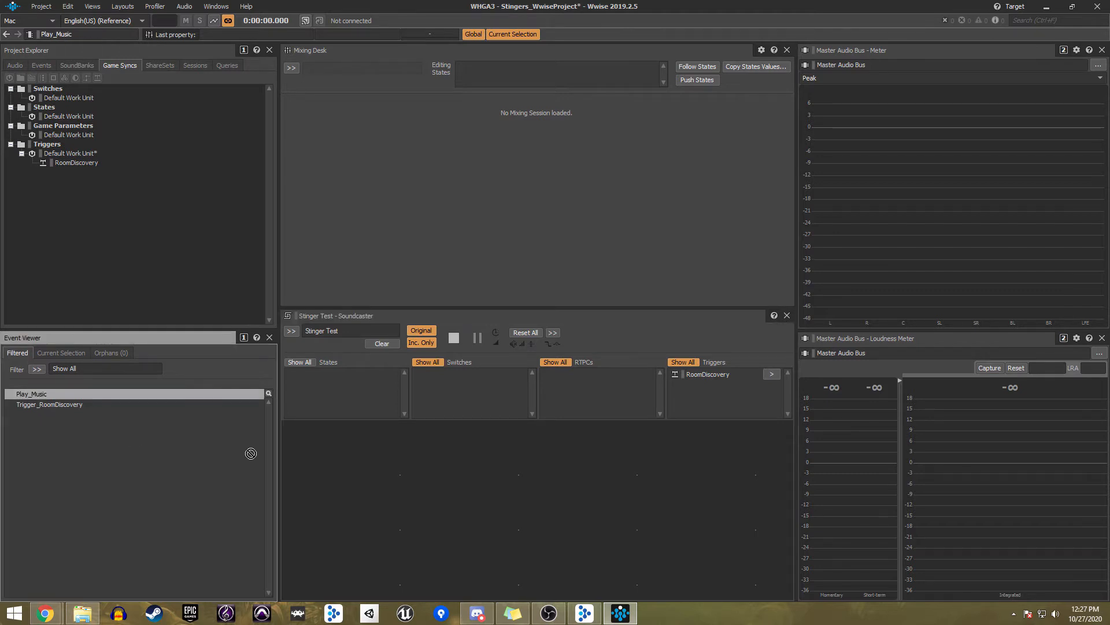
pyautogui.moveTo(48, 407); pyautogui.dragTo(436, 448)
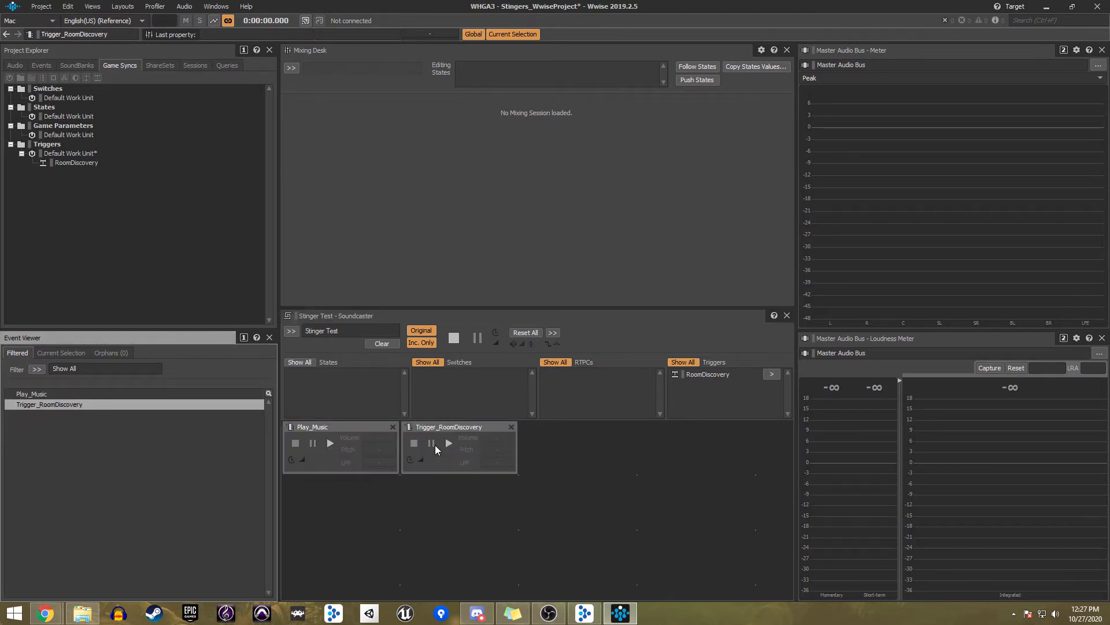
# Audition the Play_Music event in the Stinger Test session, checking the system volume, and stop playback
pyautogui.click(329, 443)
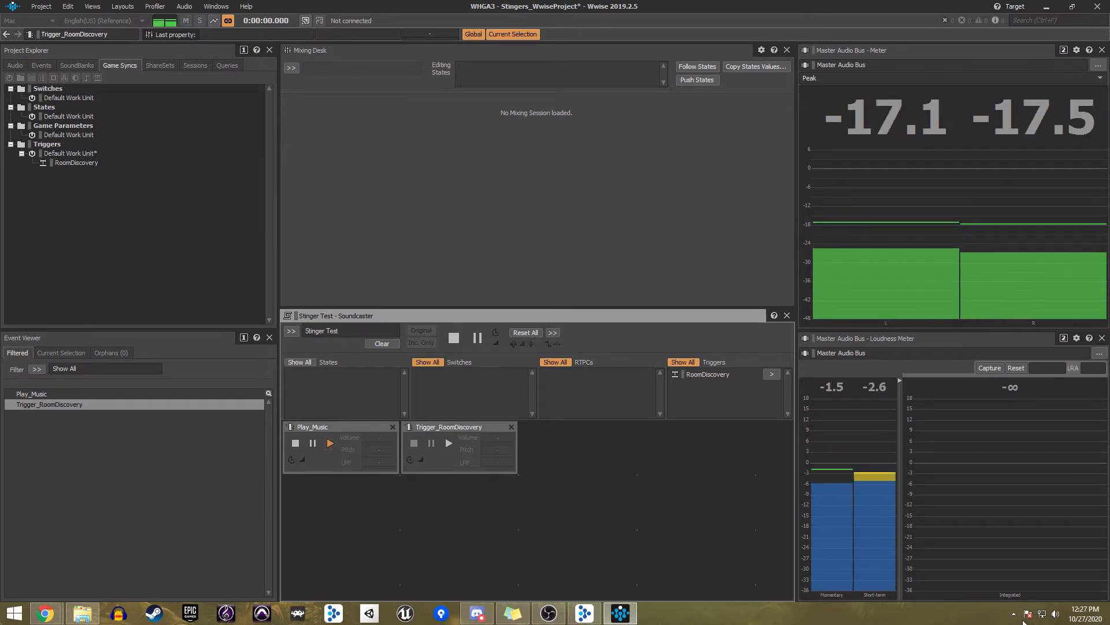
pyautogui.click(1056, 614)
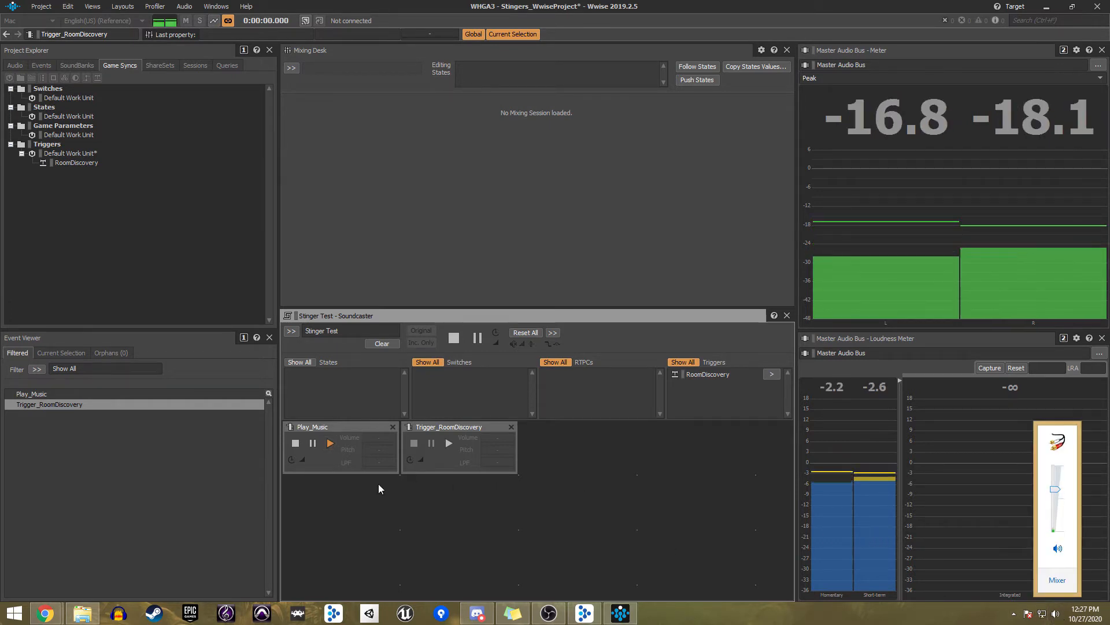
pyautogui.click(411, 495)
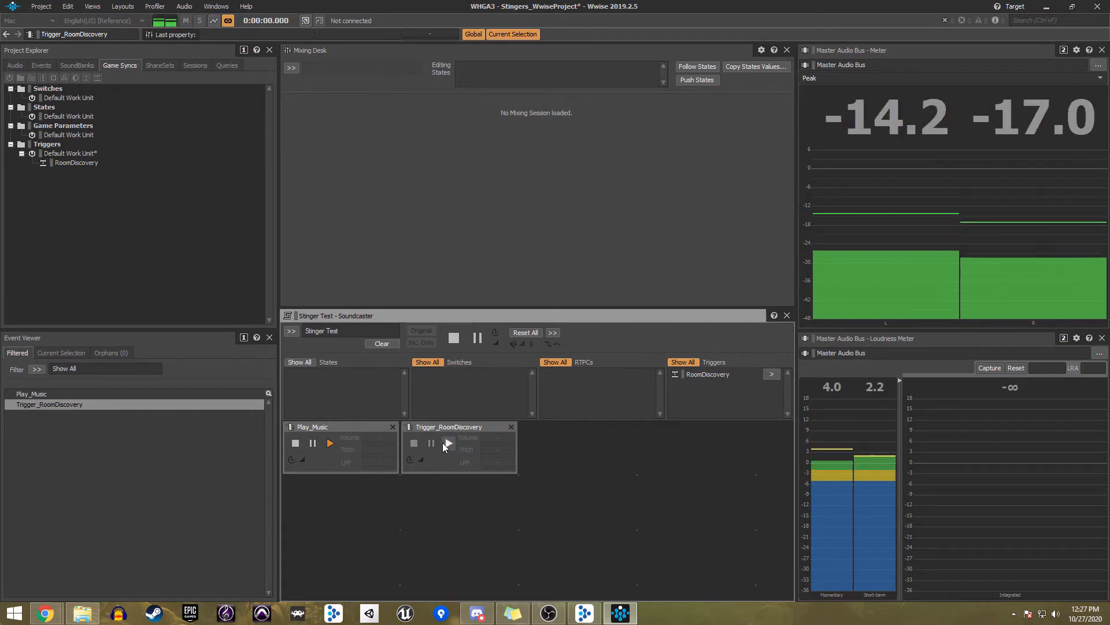
pyautogui.click(296, 444)
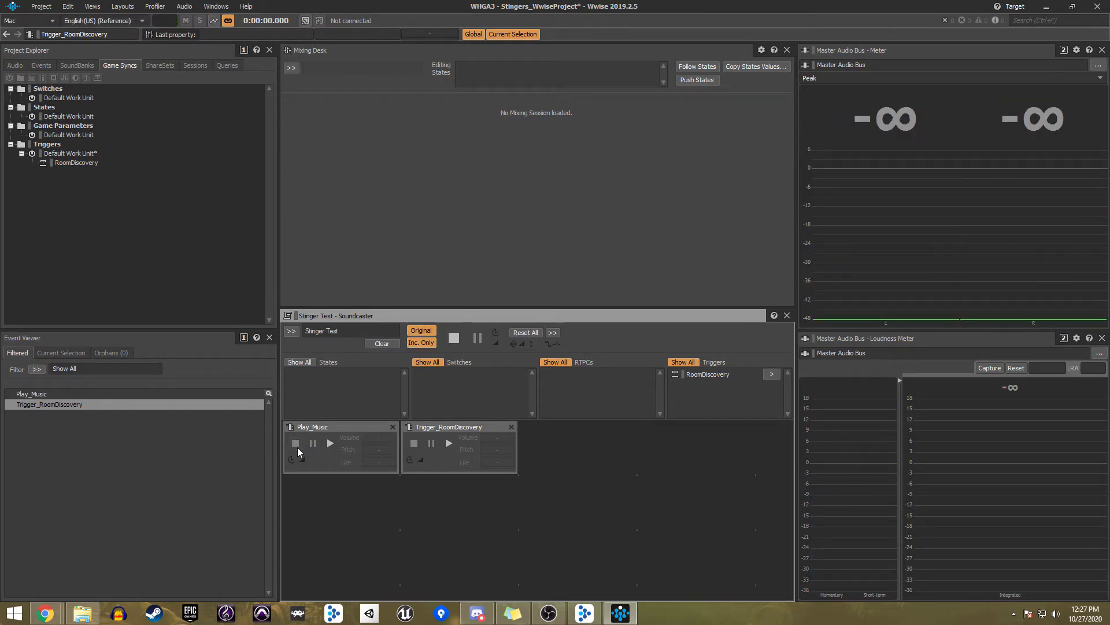
# Return to the Designer layout and add a Mute and an UnMute action to the Trigger_RoomDiscovery event
pyautogui.press('F5')
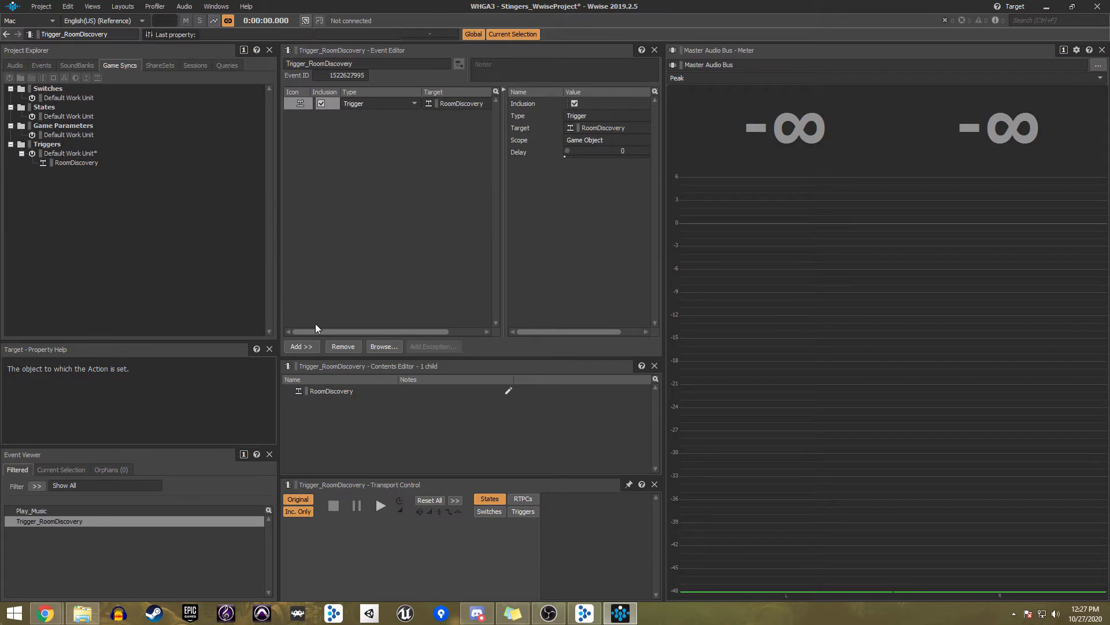
pyautogui.click(303, 346)
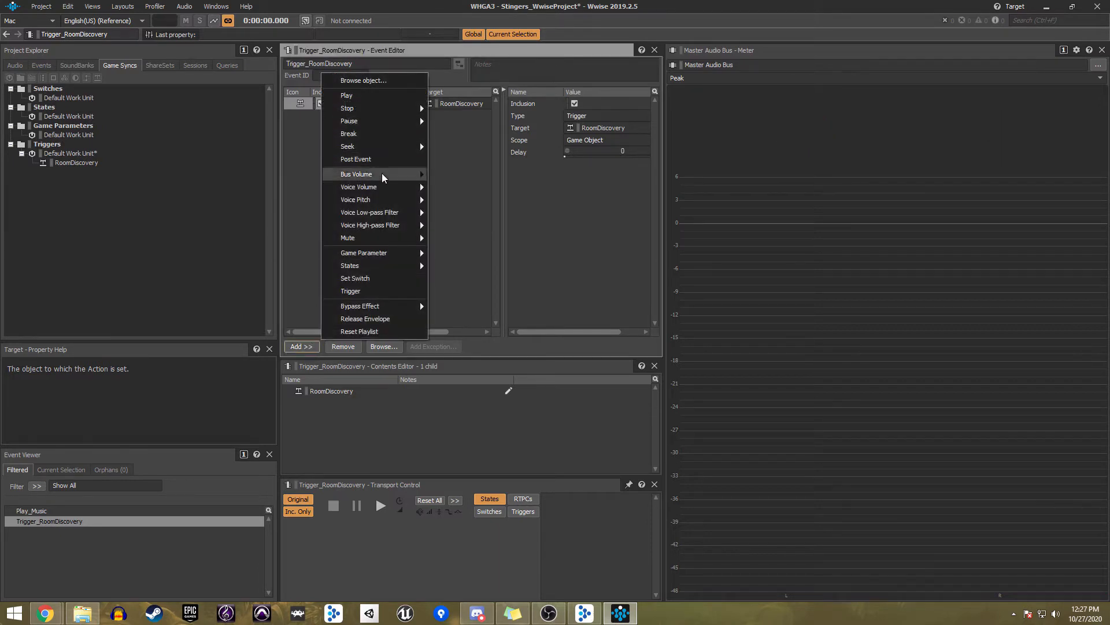
pyautogui.click(437, 237)
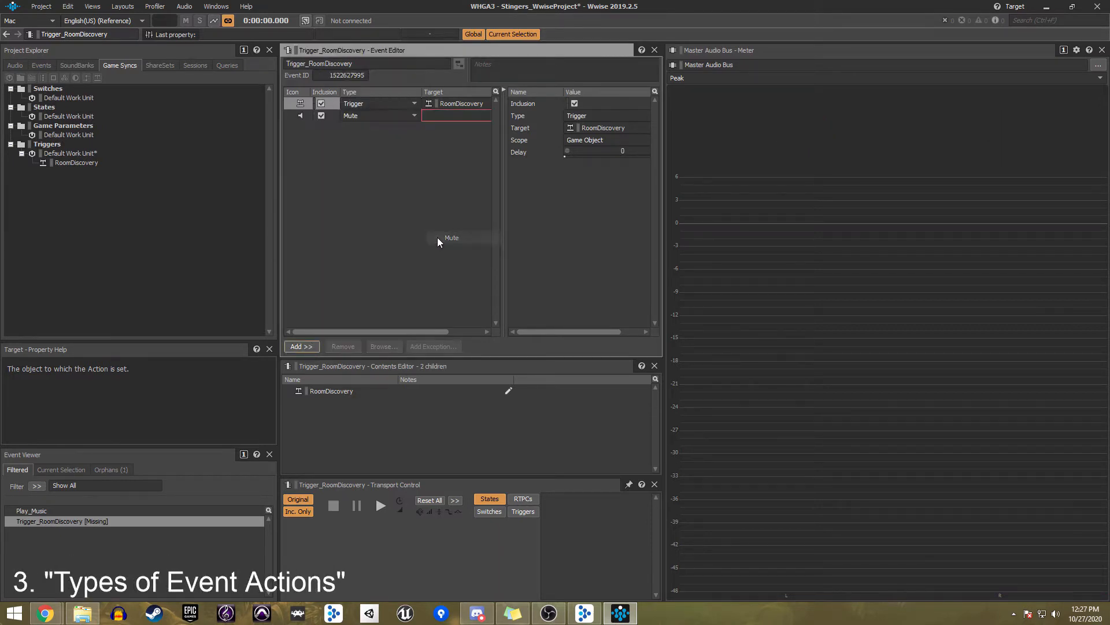
pyautogui.click(297, 349)
pyautogui.moveTo(402, 242)
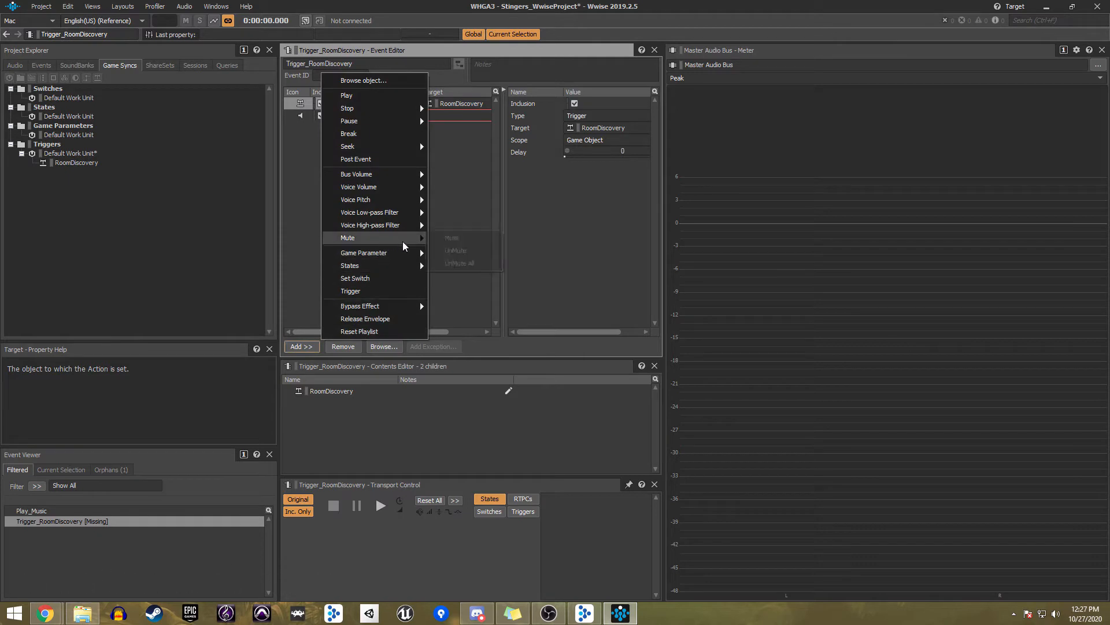
pyautogui.click(473, 251)
# Set the Cave-Theme_160bpm4-4_L30M-P0 segment as the target of both the Mute and UnMute actions
pyautogui.click(15, 65)
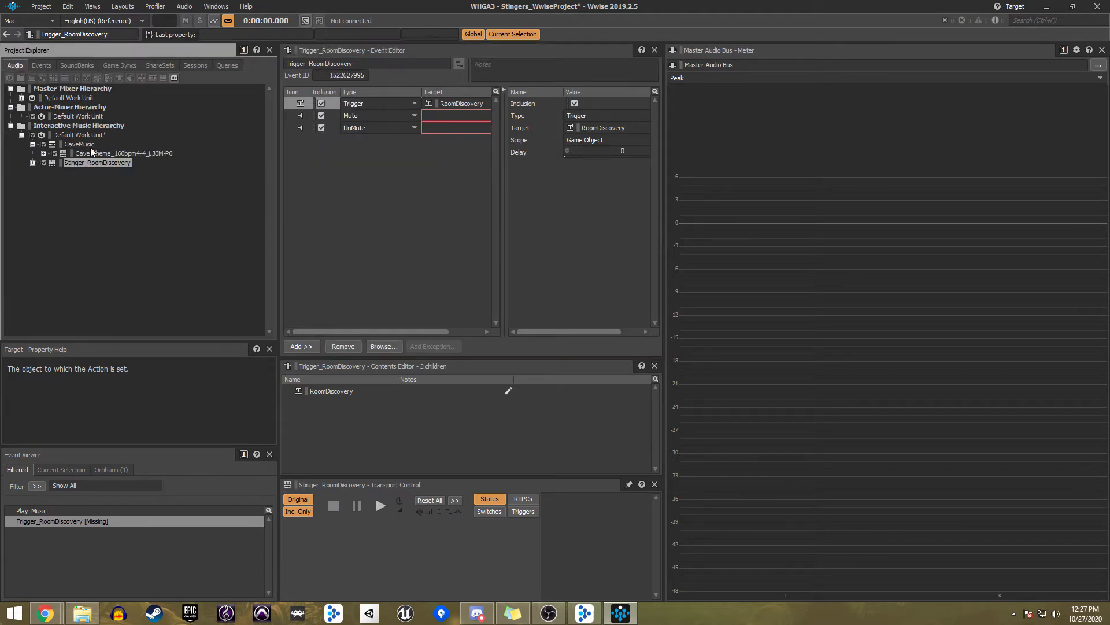
pyautogui.moveTo(86, 153); pyautogui.dragTo(440, 114)
pyautogui.moveTo(145, 153); pyautogui.dragTo(443, 124)
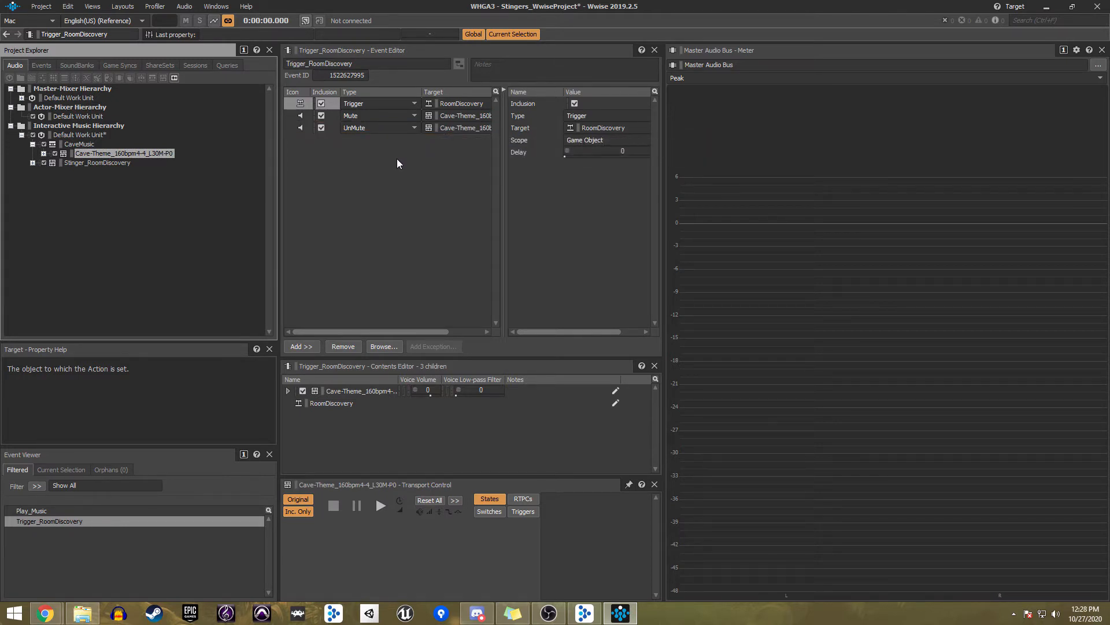
# Set the UnMute action of the Trigger_RoomDiscovery event to a delay of 3 and a fade time of 3
pyautogui.click(332, 115)
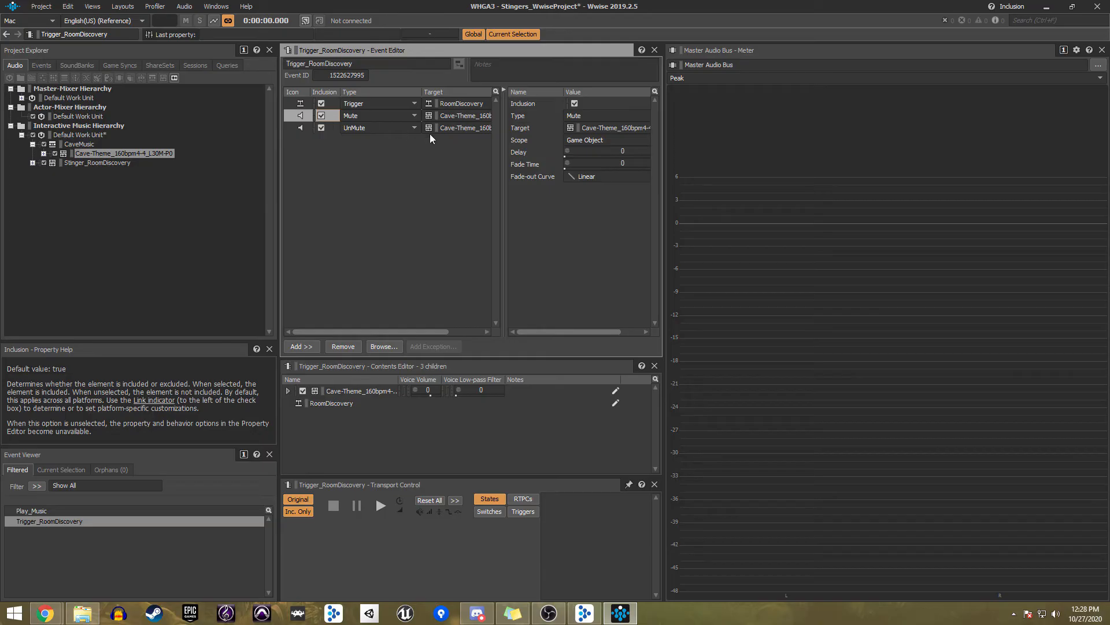
pyautogui.click(382, 176)
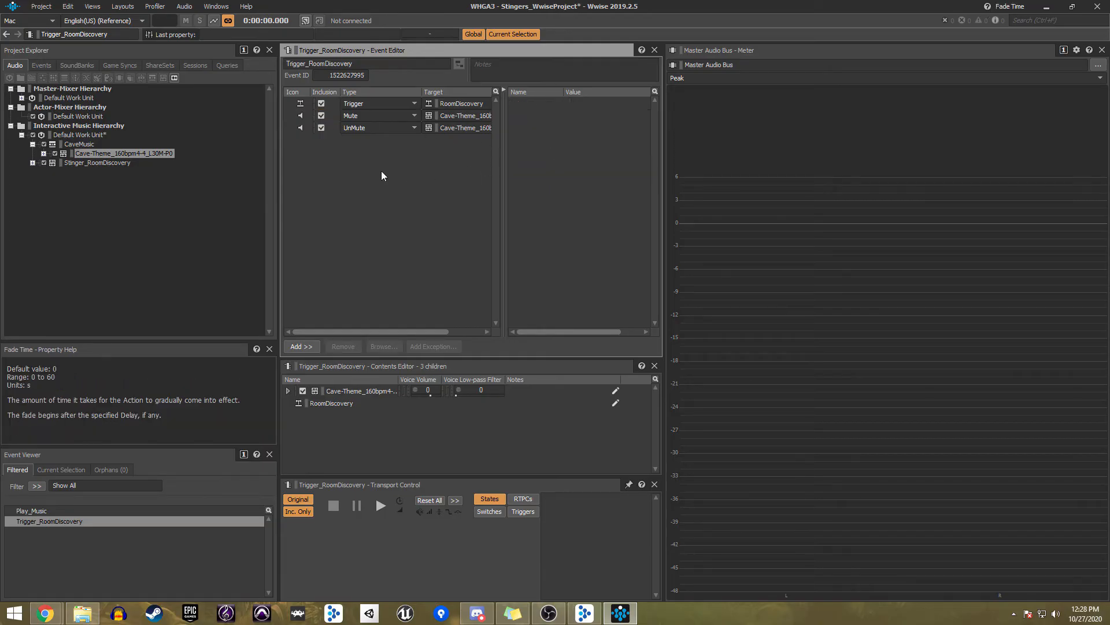
pyautogui.click(333, 130)
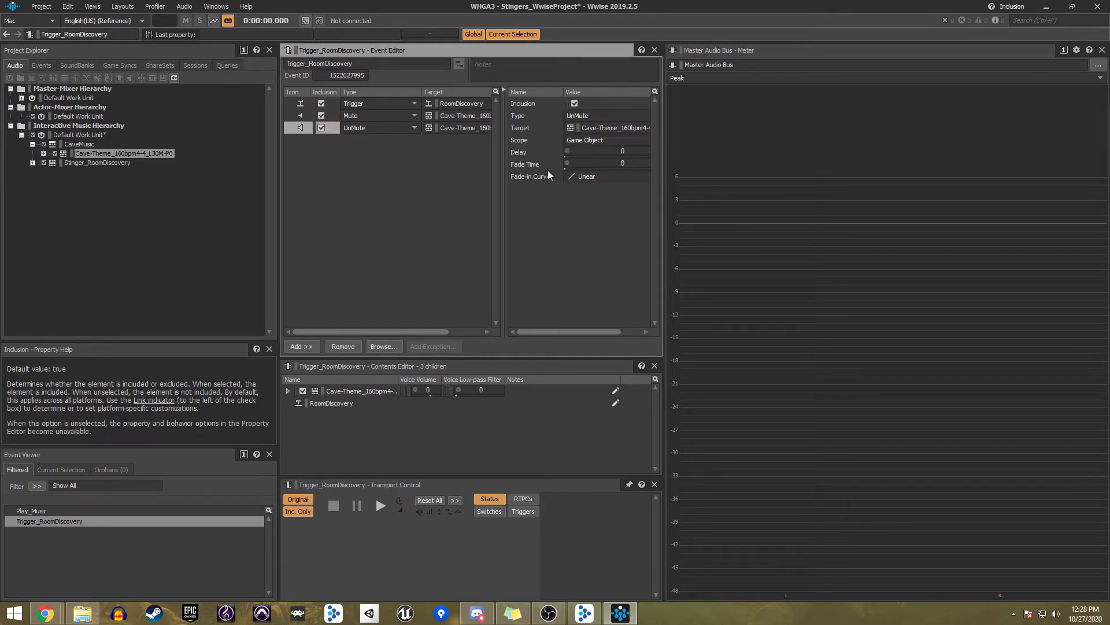
pyautogui.click(612, 150)
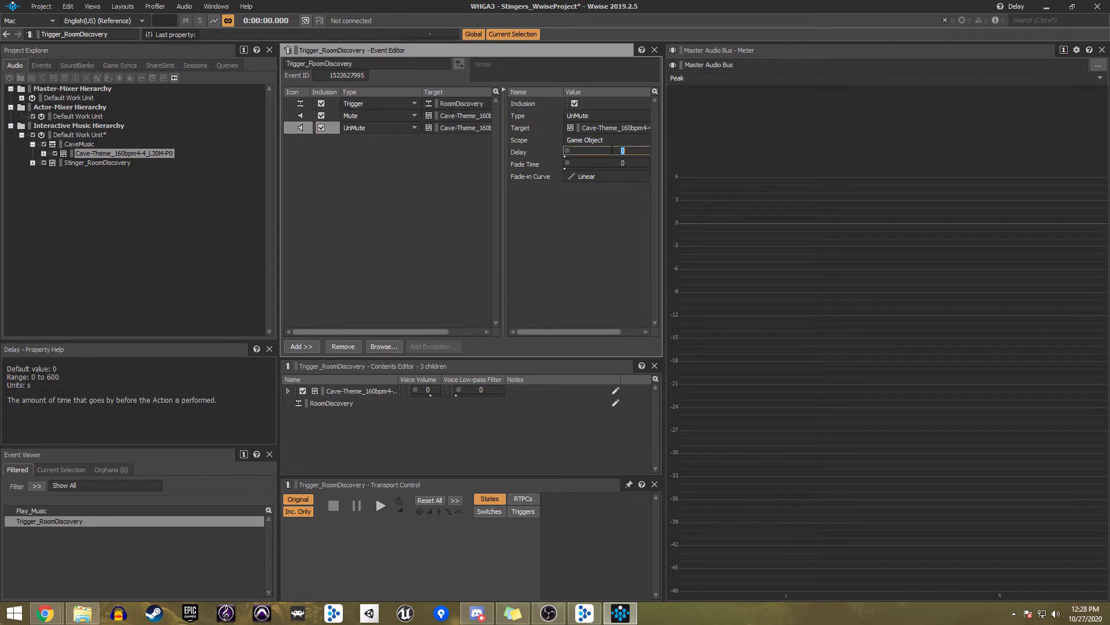
pyautogui.write('3')
pyautogui.click(603, 165)
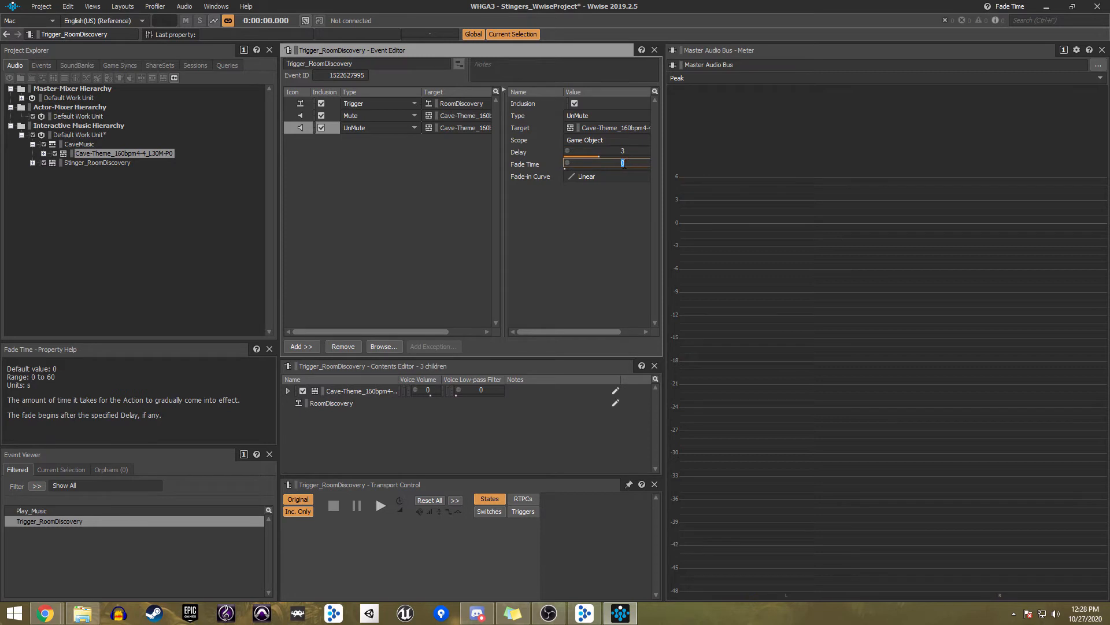
pyautogui.write('3')
pyautogui.press('Return')
# Audition the Play_Music event in the Stinger Test Soundcaster session and fire Trigger_RoomDiscovery over it
pyautogui.press('F8')
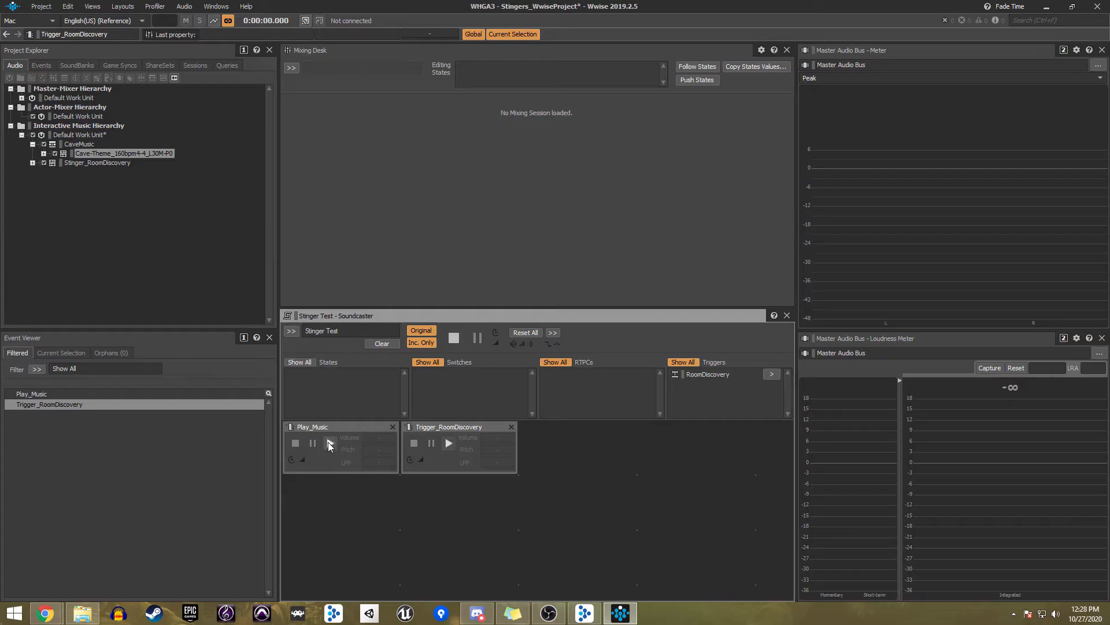
pyautogui.click(330, 443)
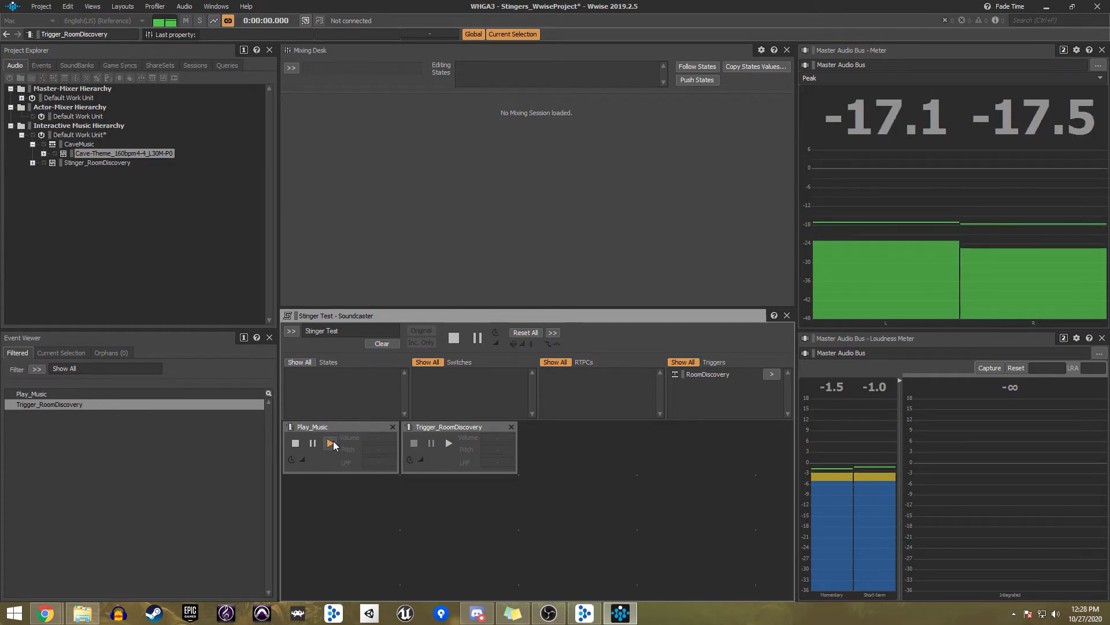
pyautogui.click(449, 443)
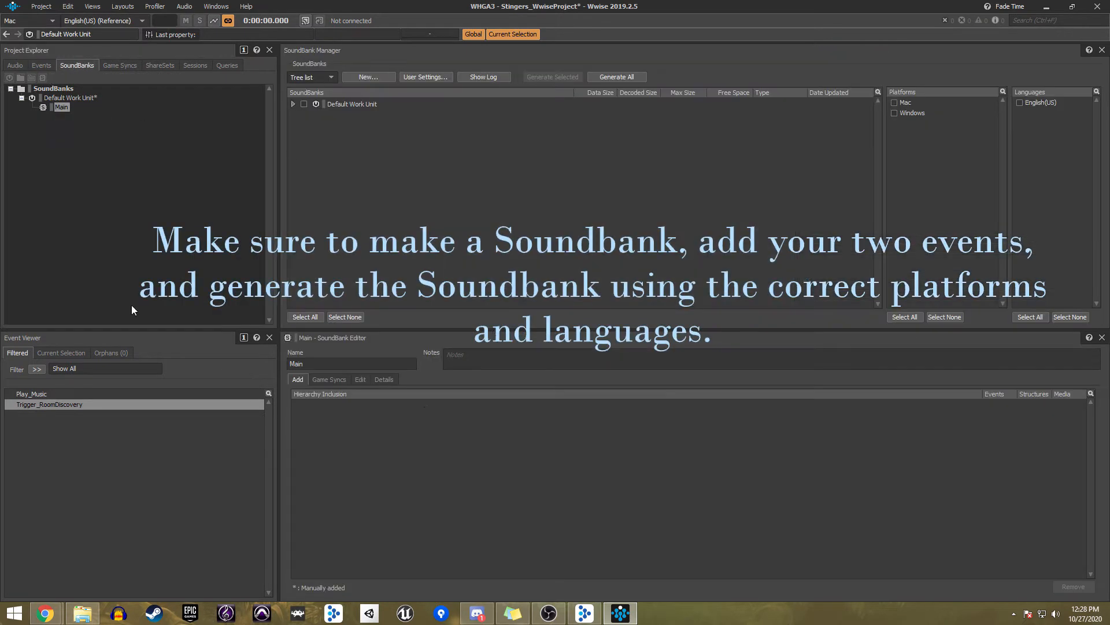
# Add the Play_Music and Trigger_RoomDiscovery events to the Main SoundBank and generate it for Windows and English(US)
pyautogui.moveTo(31, 393); pyautogui.dragTo(425, 439)
pyautogui.moveTo(49, 404); pyautogui.dragTo(425, 439)
pyautogui.click(293, 104)
pyautogui.click(313, 116)
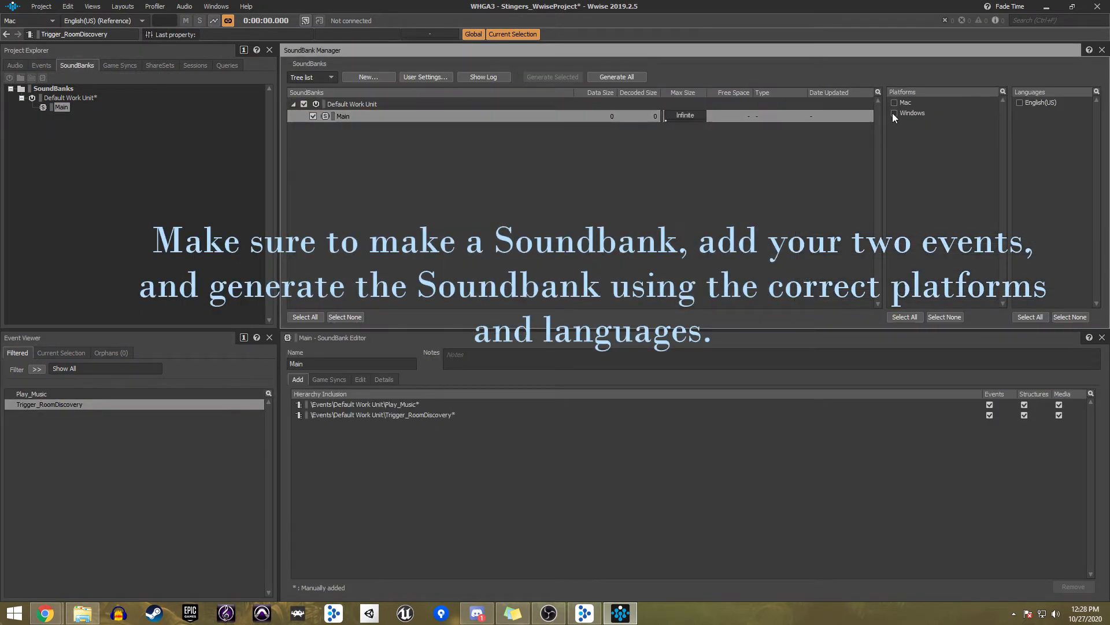
pyautogui.click(894, 114)
pyautogui.click(1020, 103)
pyautogui.click(537, 76)
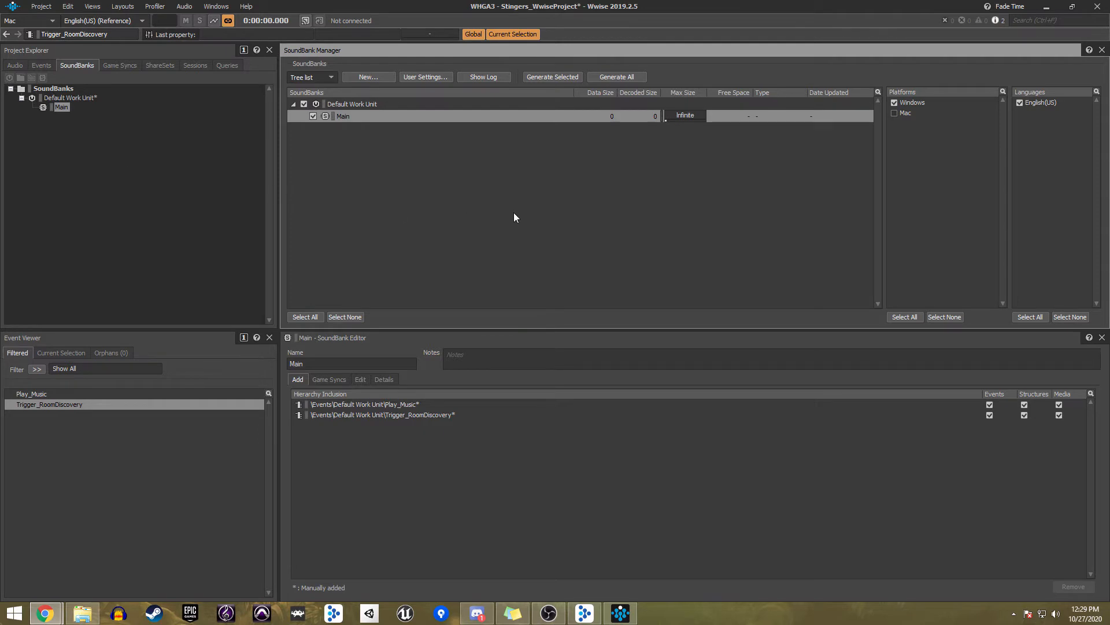
pyautogui.click(515, 217)
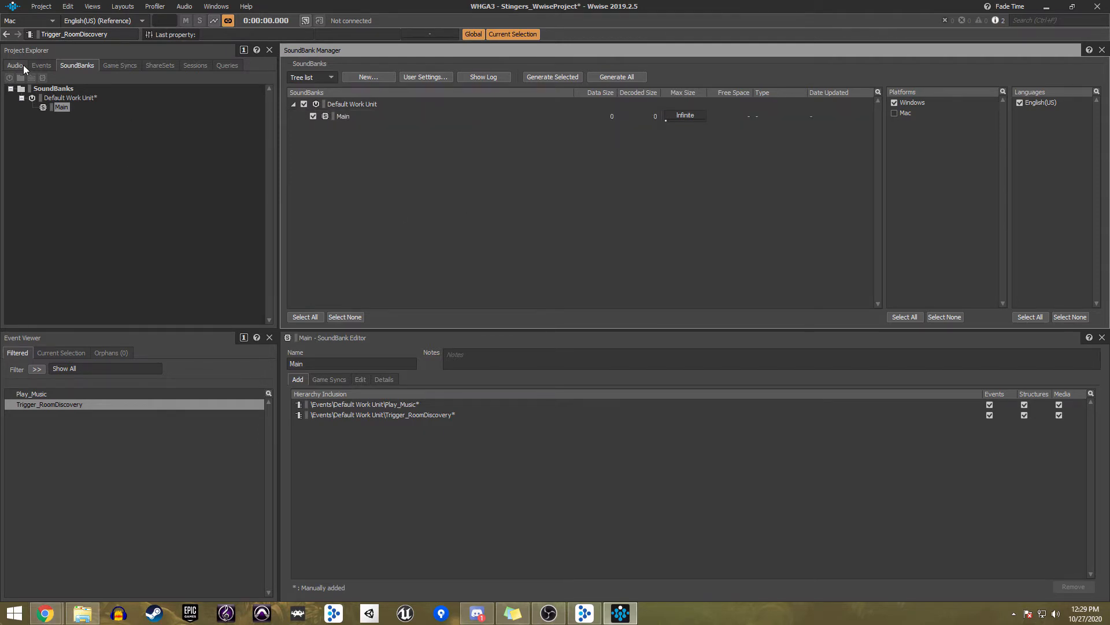
# Return to the Designer layout and import Stinger_Impact.wav and Stinger_Swell.wav as music segments into the Interactive Music Hierarchy's Default Work Unit
pyautogui.press('F5')
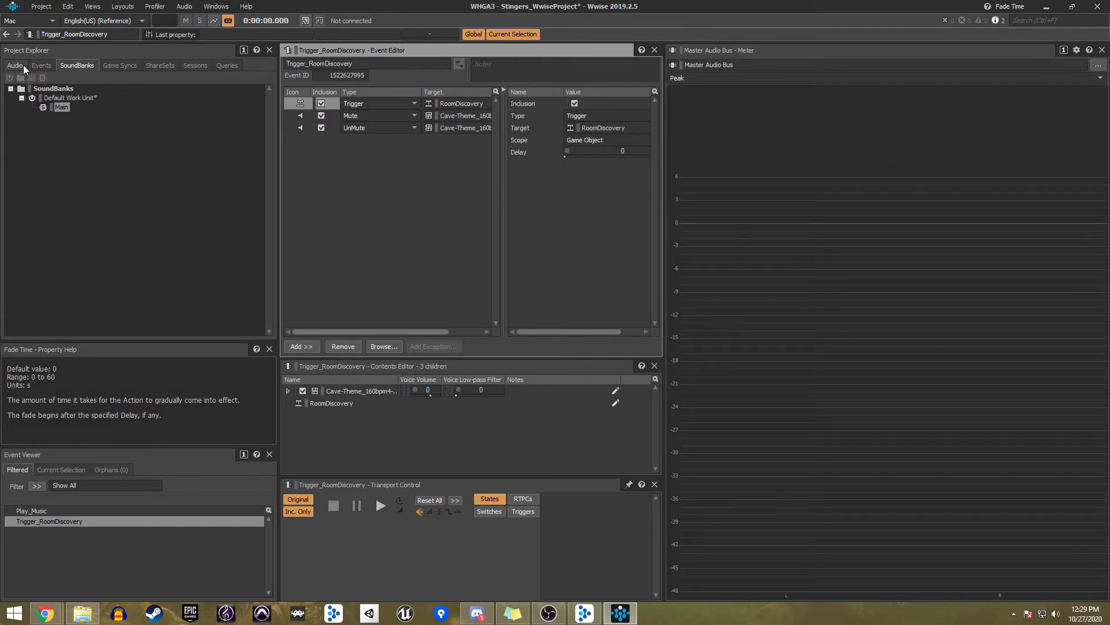
pyautogui.click(23, 64)
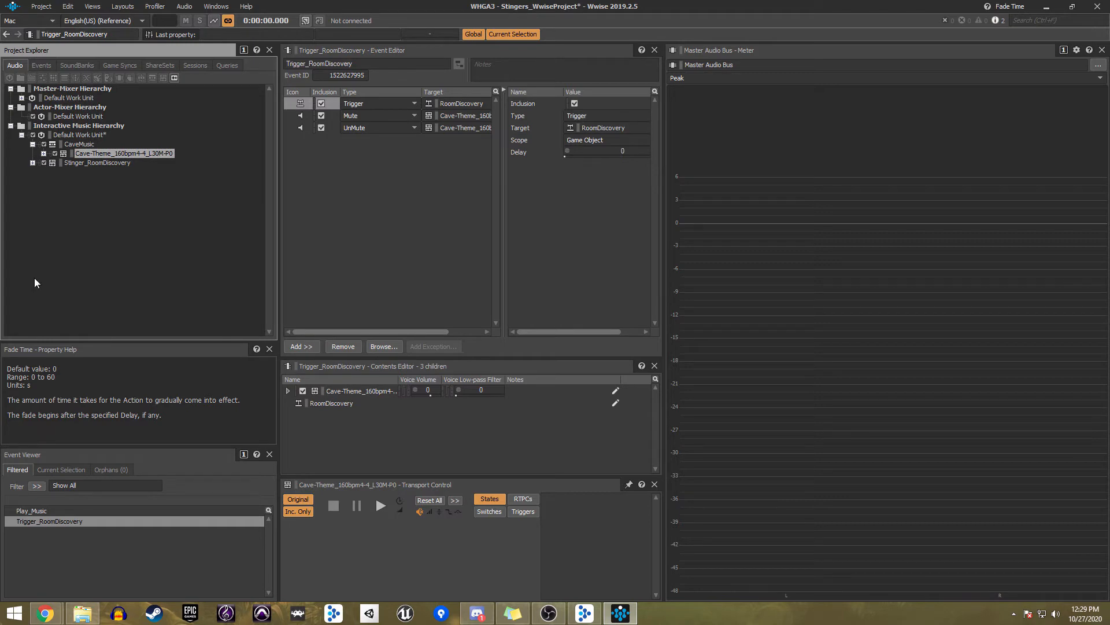
pyautogui.click(33, 144)
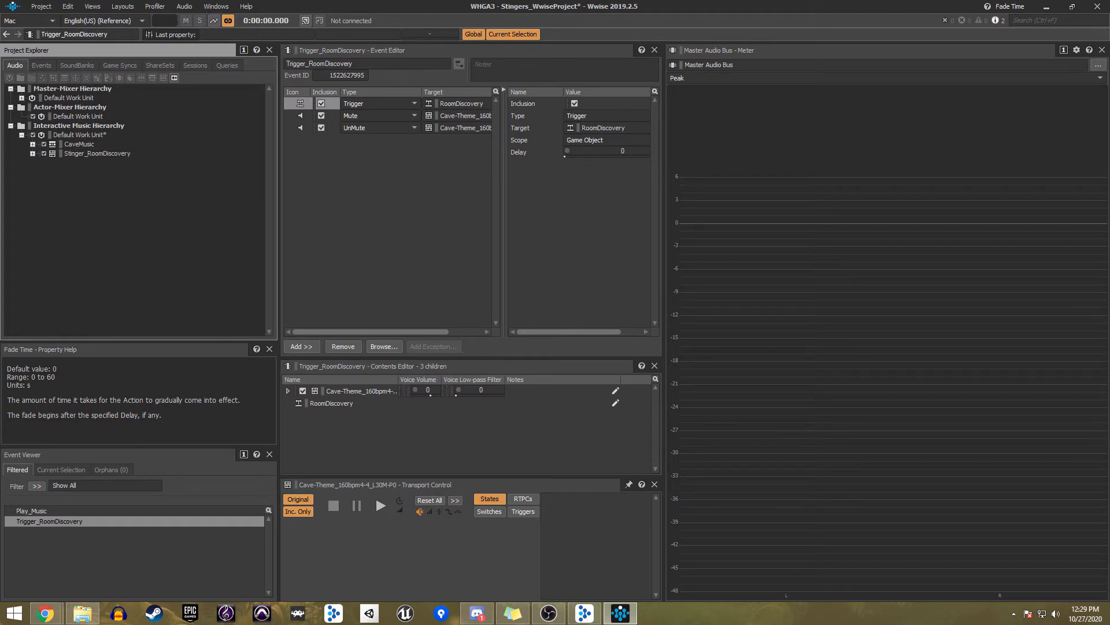
pyautogui.hotkey('alt', 'Tab')
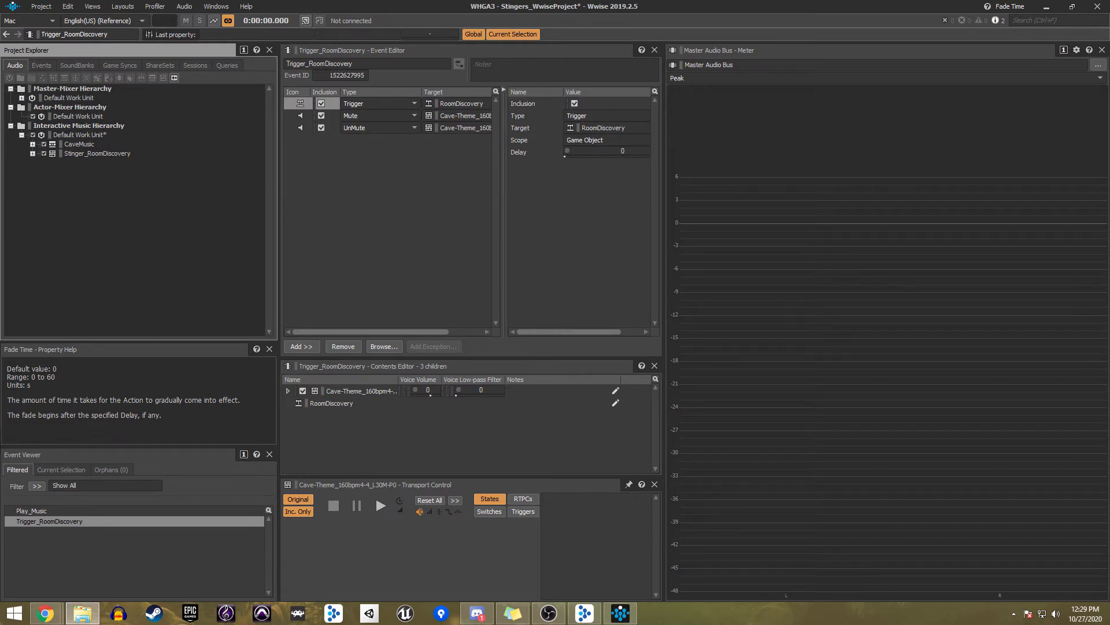
pyautogui.moveTo(80, 223); pyautogui.dragTo(75, 136)
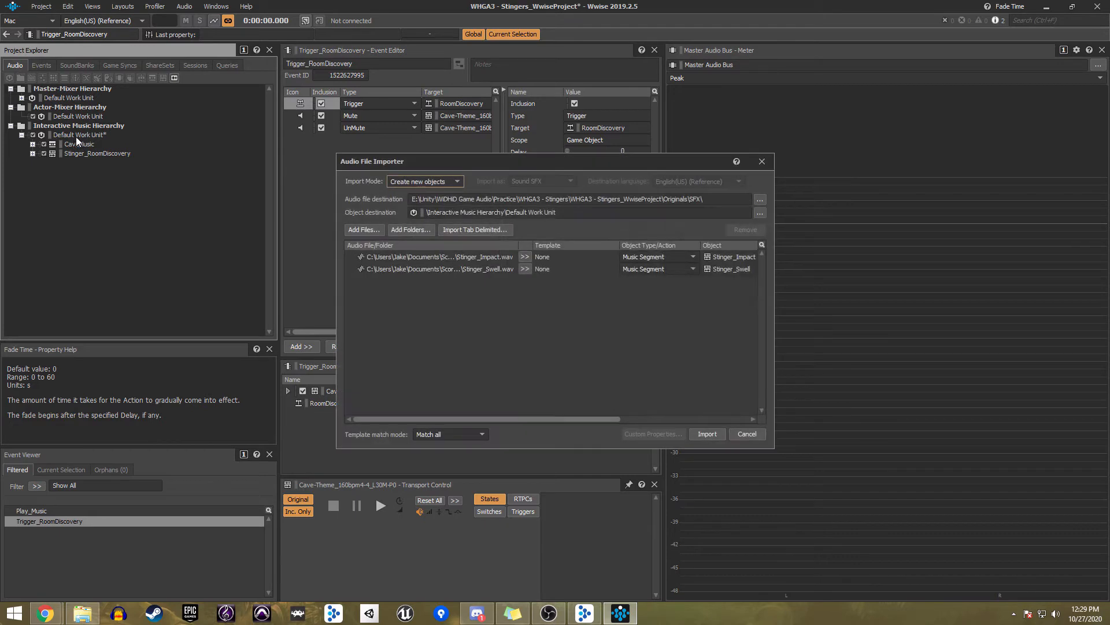
pyautogui.click(703, 435)
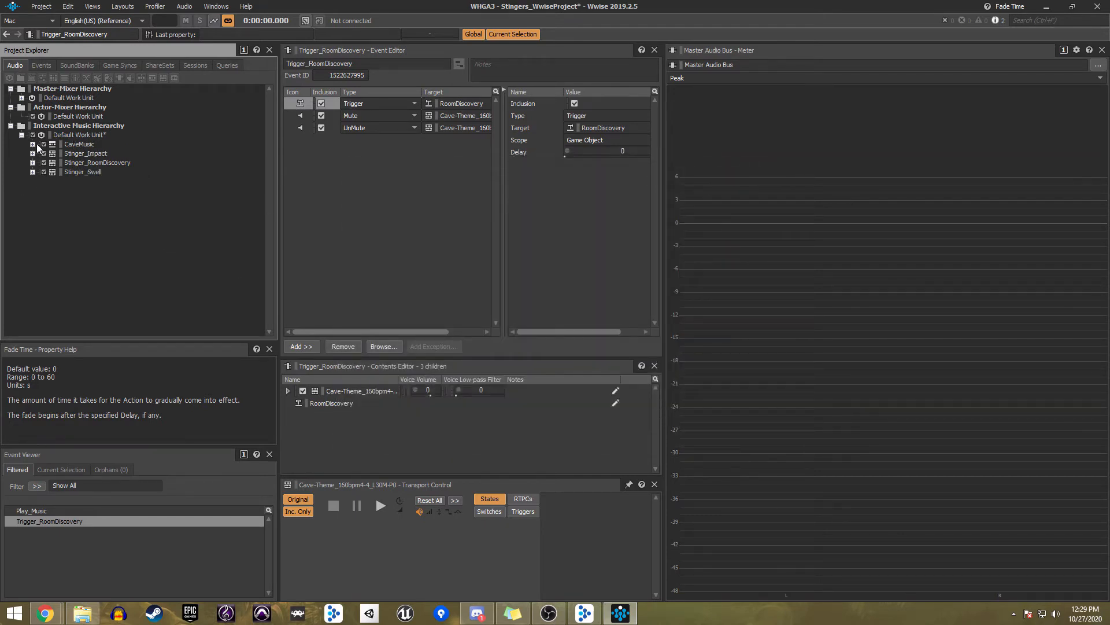
# Copy the Cave-Theme_160bpm4-4_L30M-P0 segment into the Interactive Music Default Work Unit and rename the copy Silence
pyautogui.click(34, 144)
pyautogui.click(105, 155)
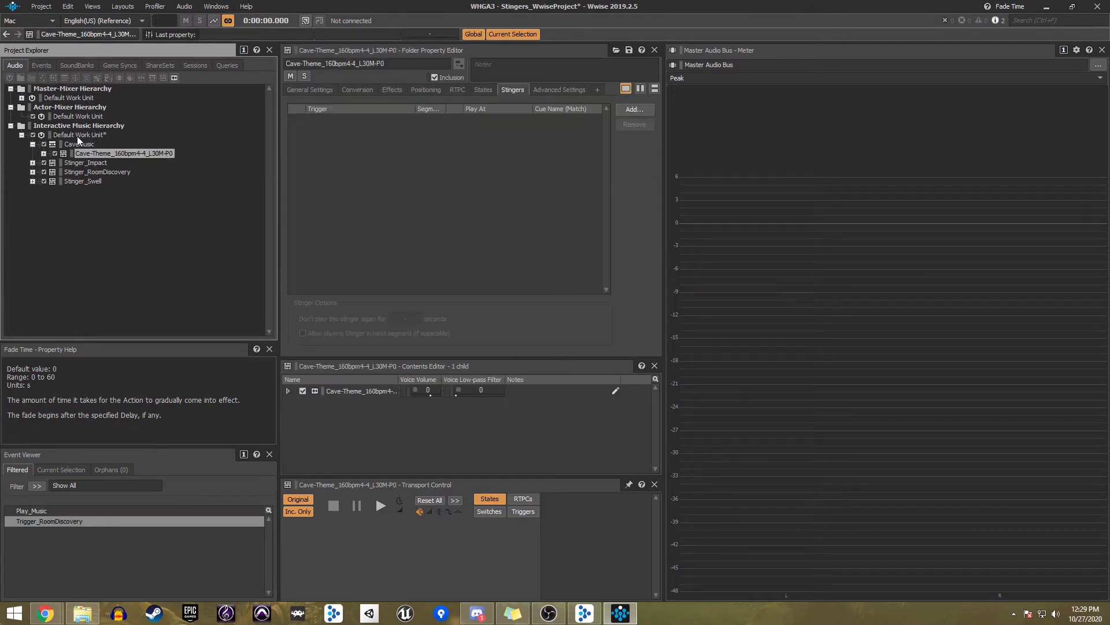
pyautogui.click(75, 134)
pyautogui.hotkey('ctrl', 'v')
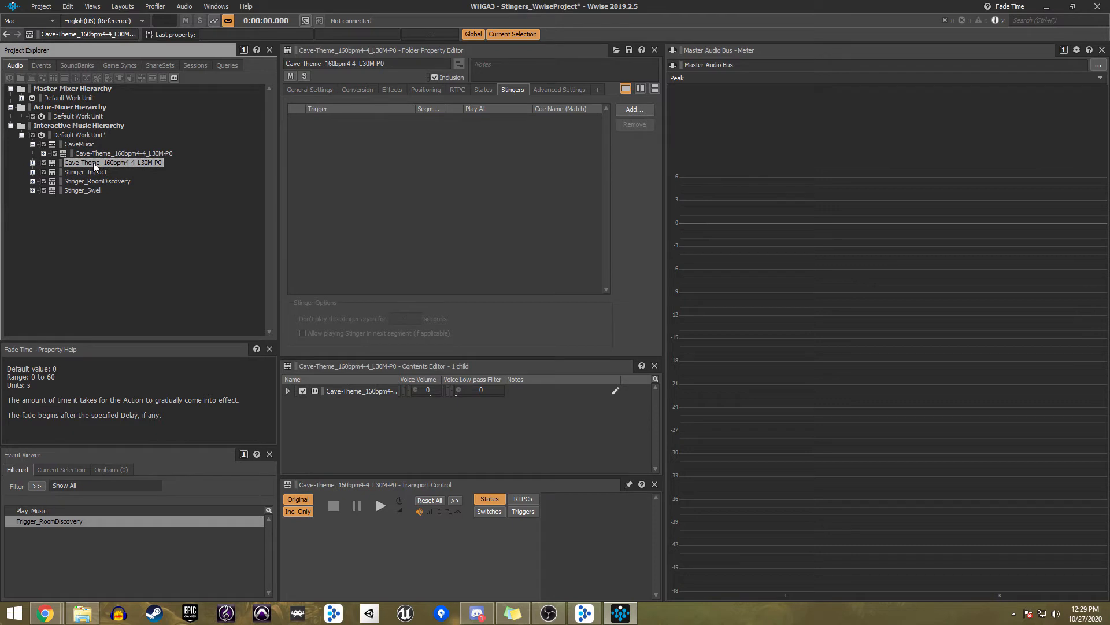
pyautogui.press('F2')
pyautogui.write('Sti')
pyautogui.write('enc')
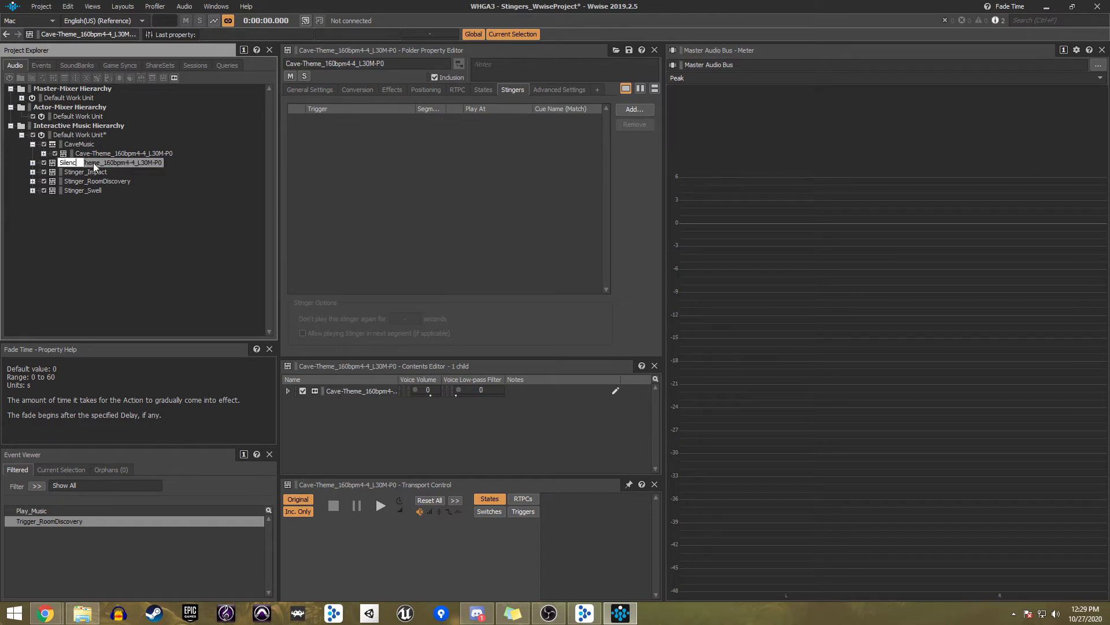
pyautogui.write('e')
pyautogui.press('Return')
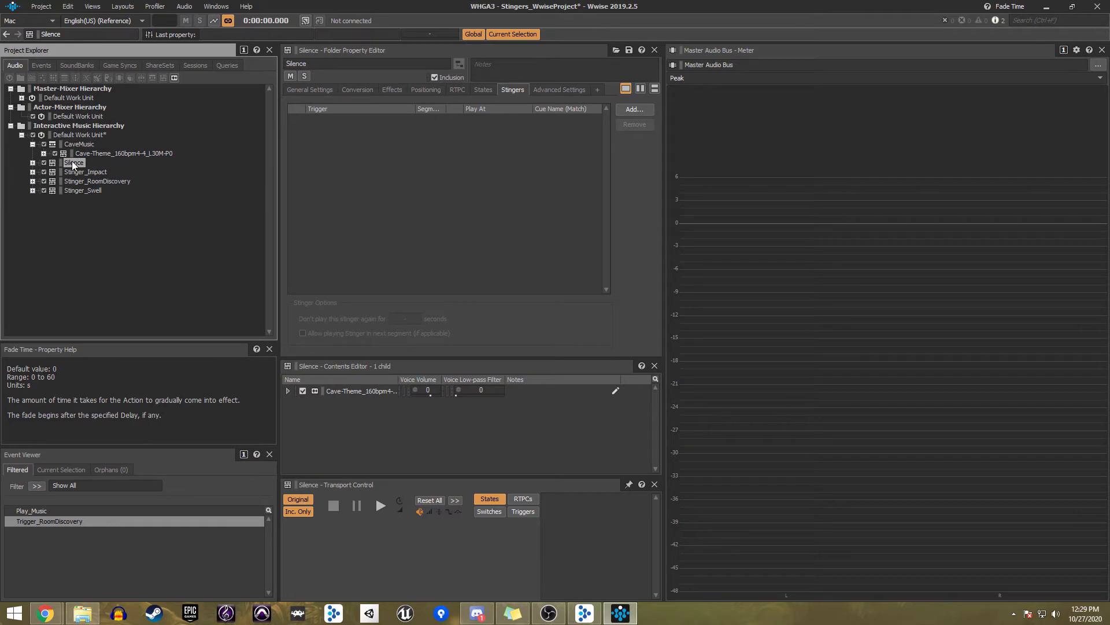
# Lower the Silence segment's voice volume envelope to about -96.3 at both its start and end points
pyautogui.doubleClick(73, 164)
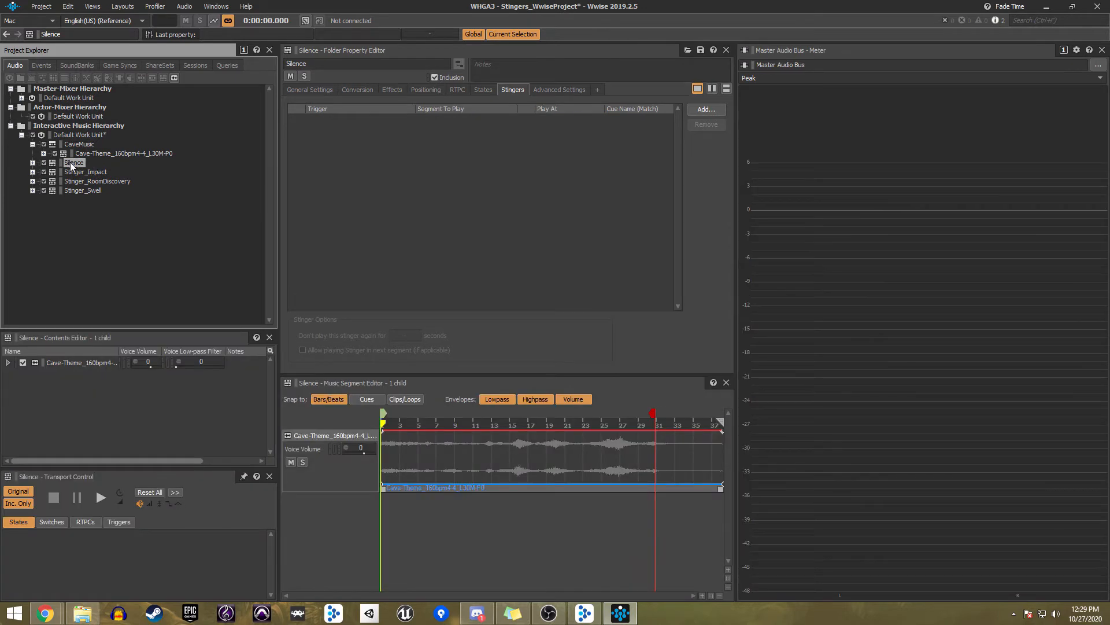
pyautogui.click(404, 435)
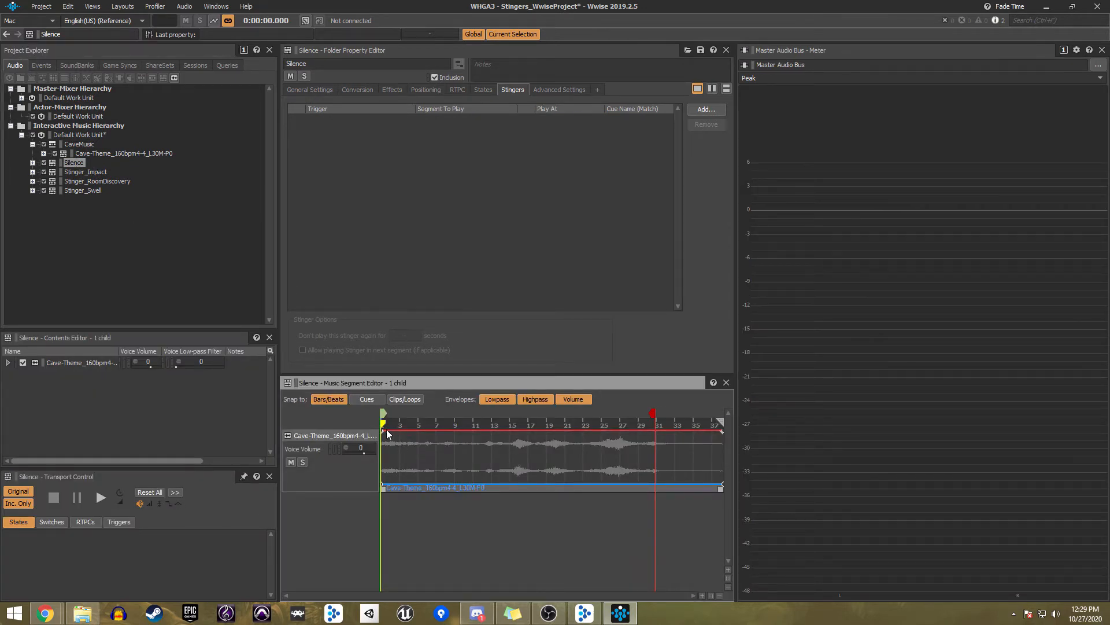
pyautogui.click(702, 595)
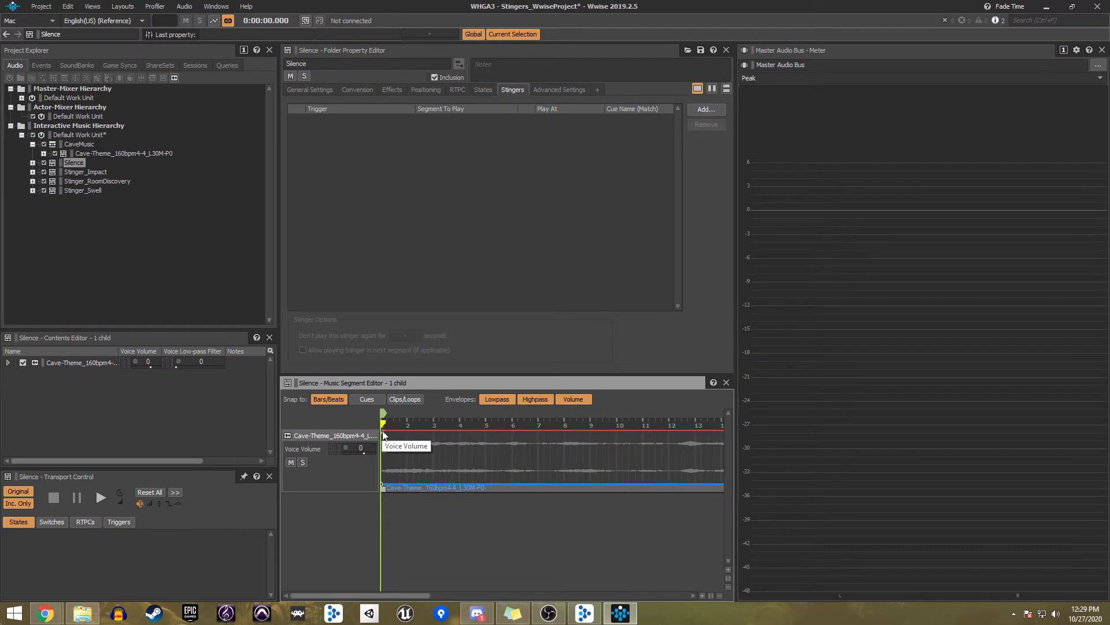
pyautogui.doubleClick(382, 432)
pyautogui.press('Escape')
pyautogui.moveTo(382, 423); pyautogui.dragTo(407, 423)
pyautogui.moveTo(382, 432); pyautogui.dragTo(384, 509)
pyautogui.moveTo(405, 596); pyautogui.dragTo(671, 596)
pyautogui.moveTo(723, 433); pyautogui.dragTo(727, 519)
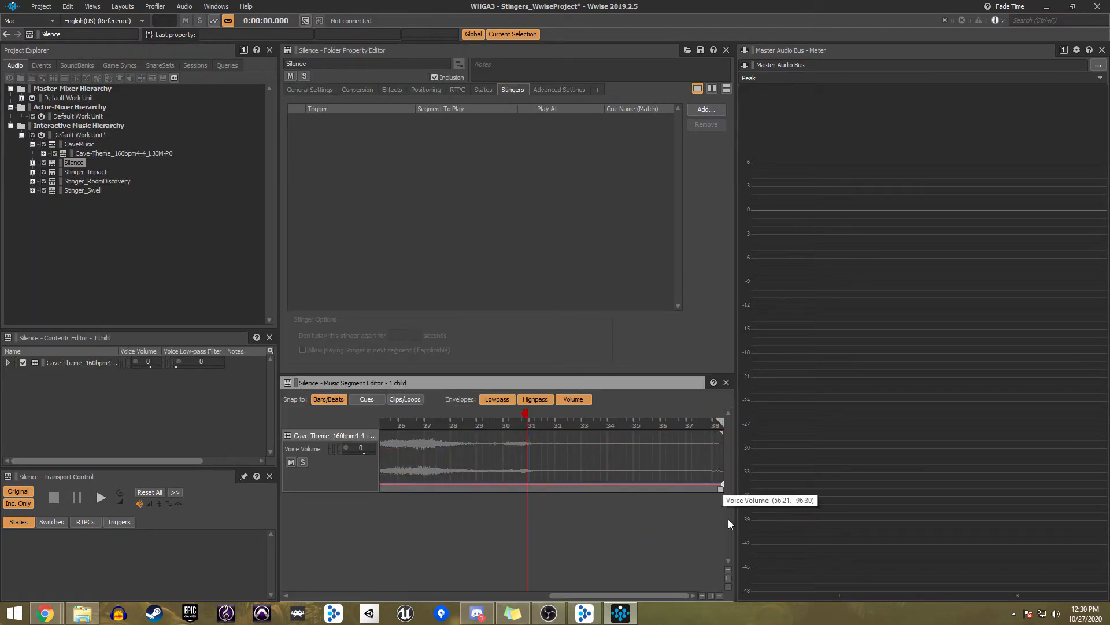
pyautogui.moveTo(665, 596); pyautogui.dragTo(399, 596)
pyautogui.click(387, 426)
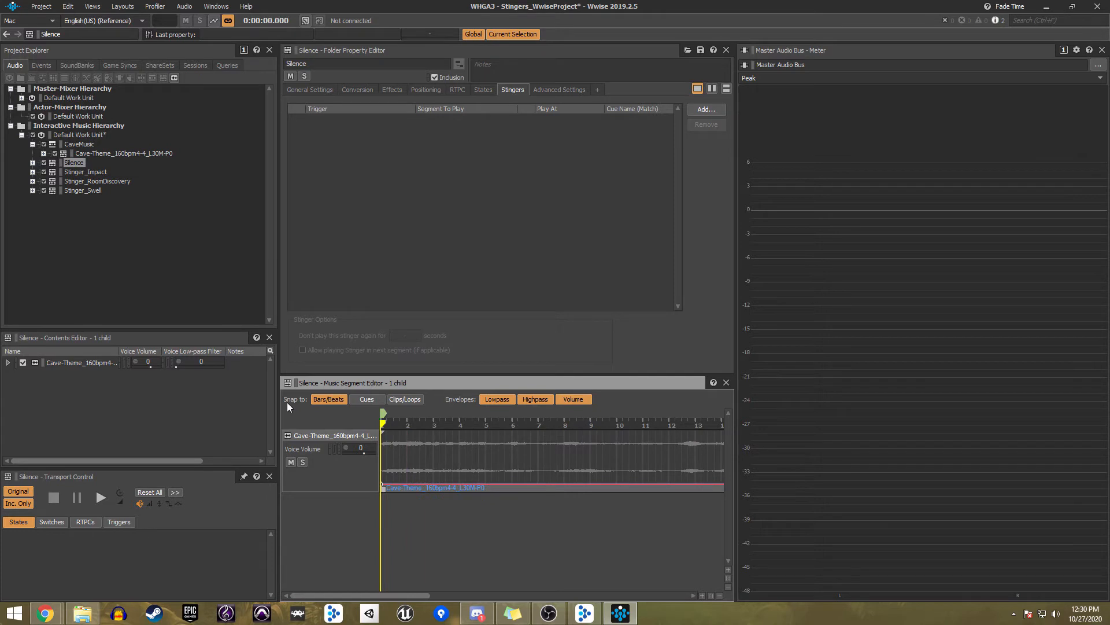
# Create two triggers named DoorOpenSeq and DoorOpenImp in the Triggers Default Work Unit
pyautogui.click(120, 65)
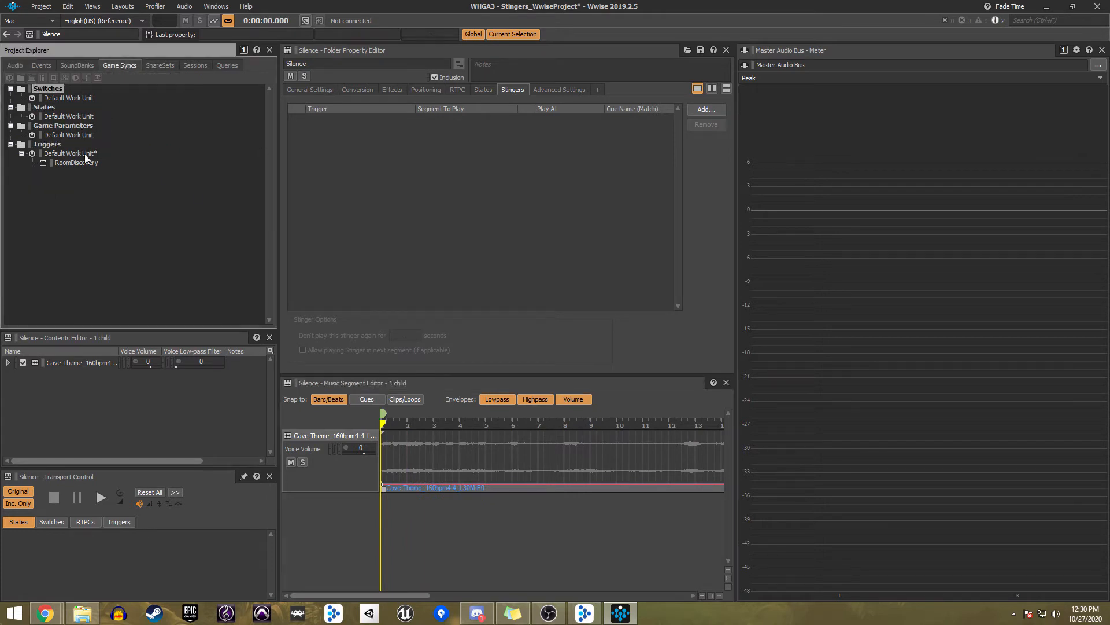
pyautogui.click(81, 153)
pyautogui.click(96, 78)
pyautogui.write('DoorOpenSeq')
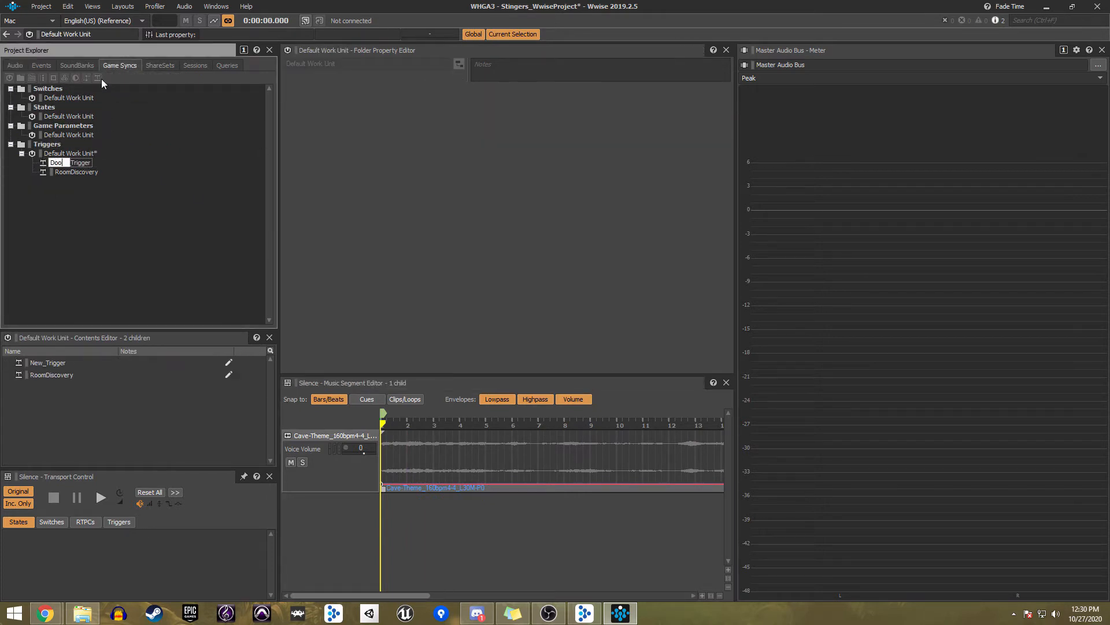
pyautogui.click(101, 191)
pyautogui.click(97, 79)
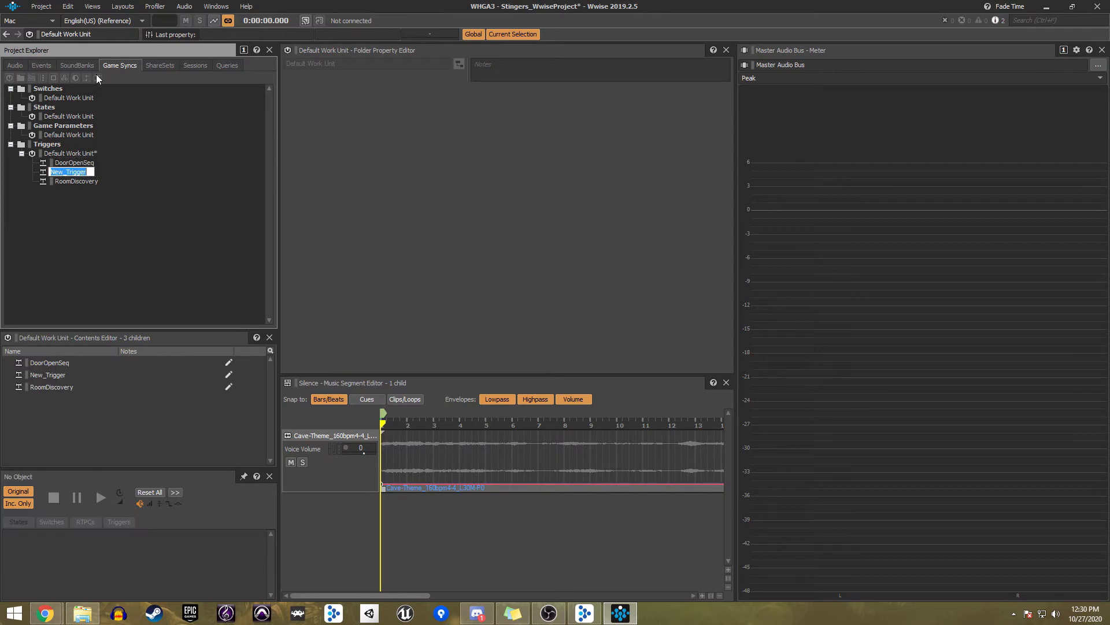
pyautogui.write('DoorOpenImp')
pyautogui.click(85, 230)
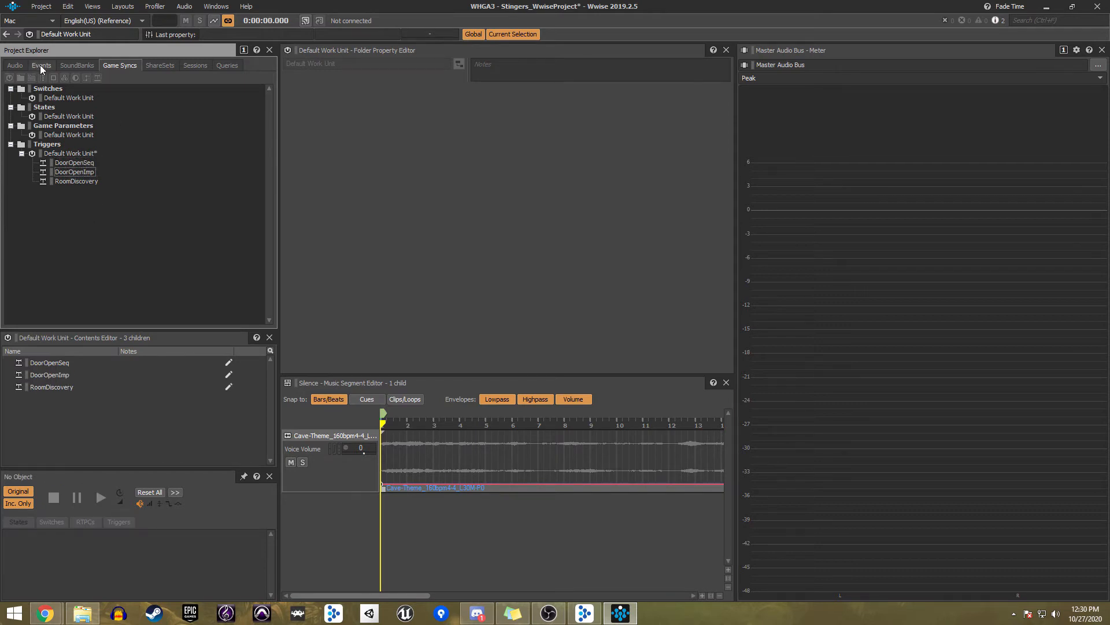
# Add two stingers to the Silence segment, using the DoorOpenSeq and DoorOpenImp triggers
pyautogui.click(15, 65)
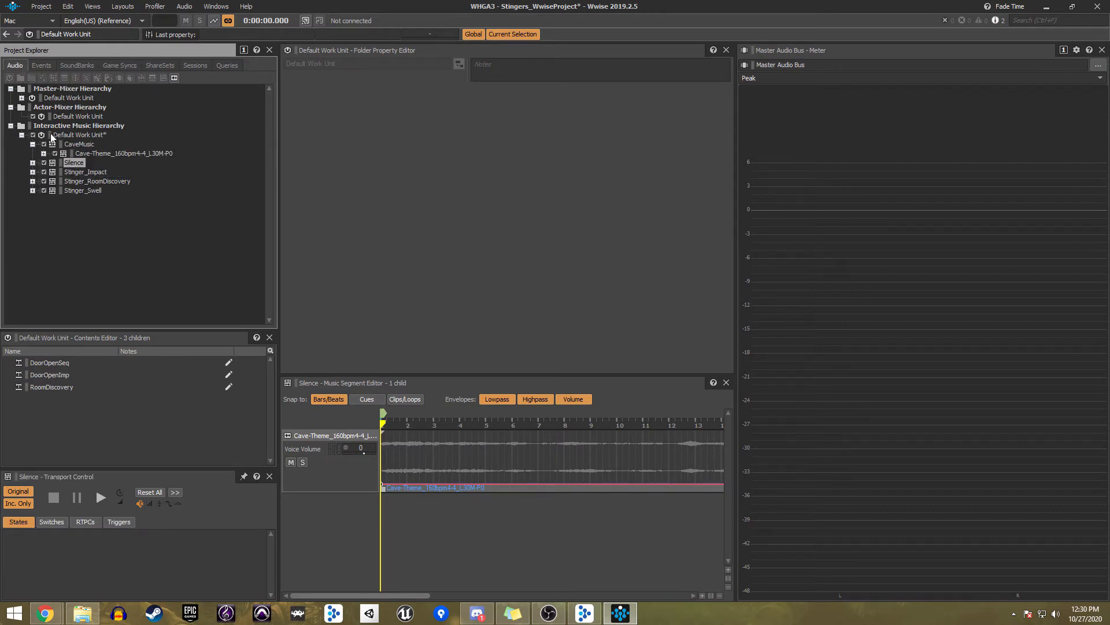
pyautogui.click(81, 154)
pyautogui.click(74, 163)
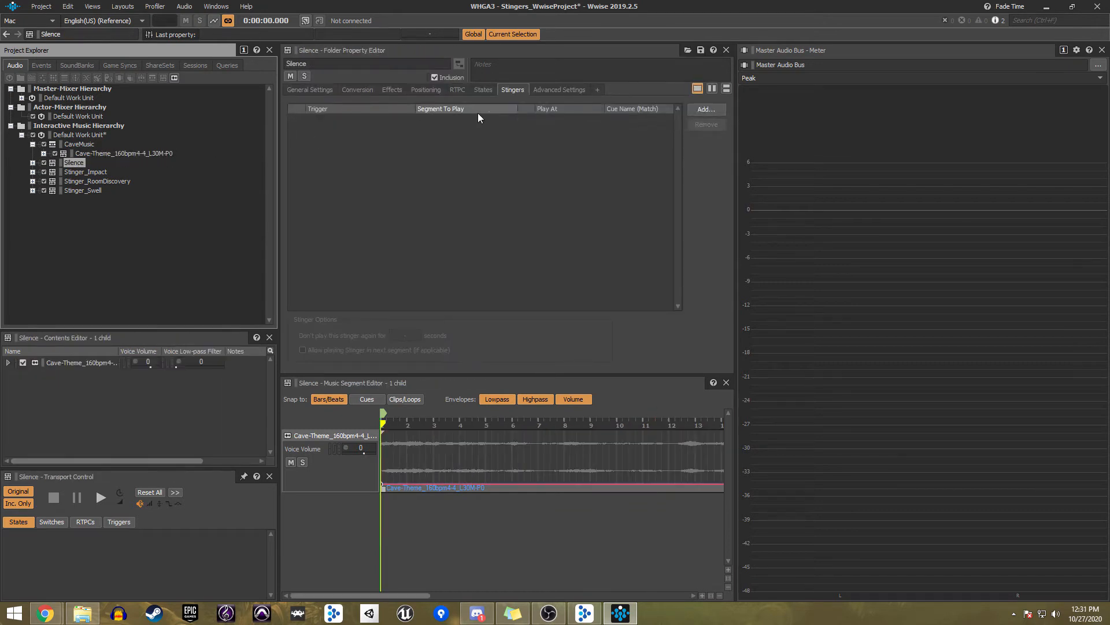
pyautogui.click(710, 111)
pyautogui.click(296, 121)
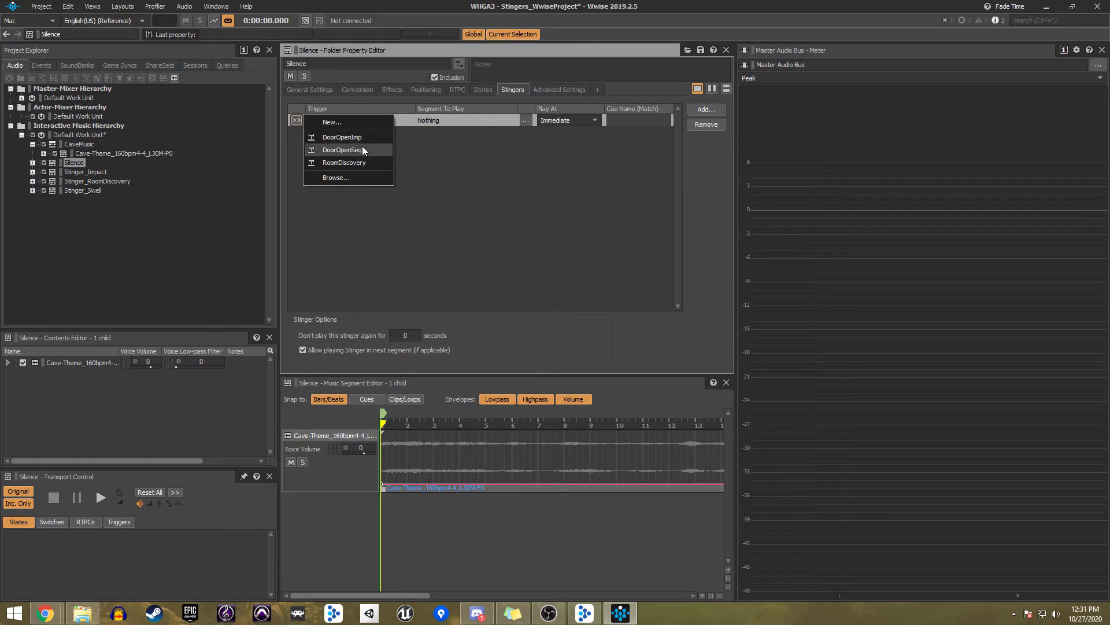
pyautogui.click(342, 150)
pyautogui.click(707, 109)
pyautogui.click(296, 133)
pyautogui.click(341, 149)
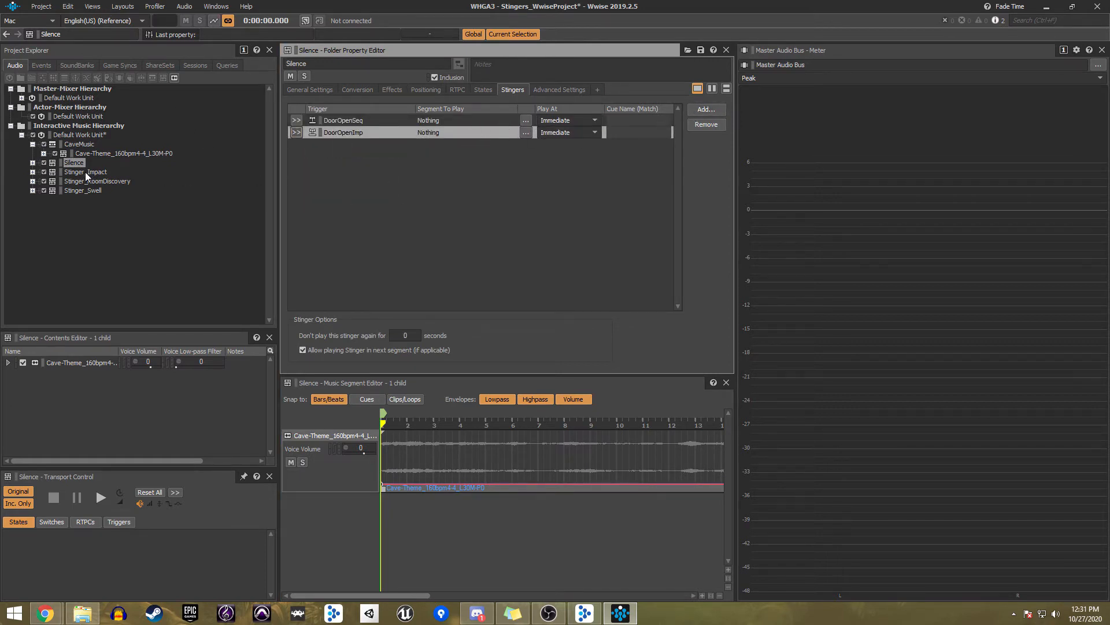
# Assign the Stinger_Impact segment to the DoorOpenImp stinger and the Stinger_Swell segment to the DoorOpenSeq stinger
pyautogui.moveTo(86, 172); pyautogui.dragTo(439, 134)
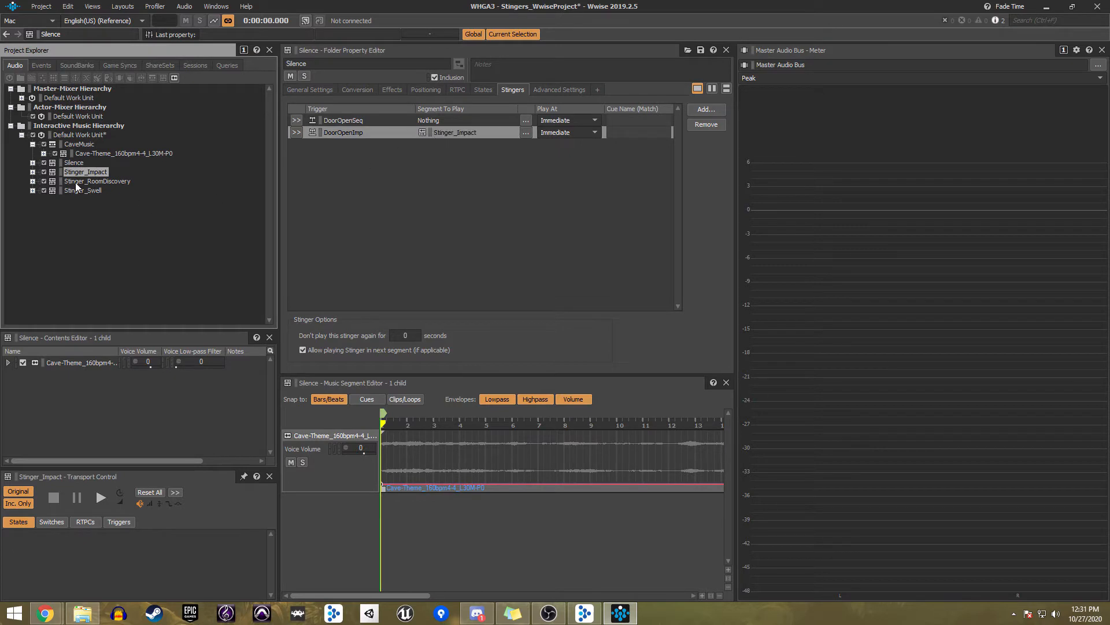
pyautogui.moveTo(79, 194); pyautogui.dragTo(428, 121)
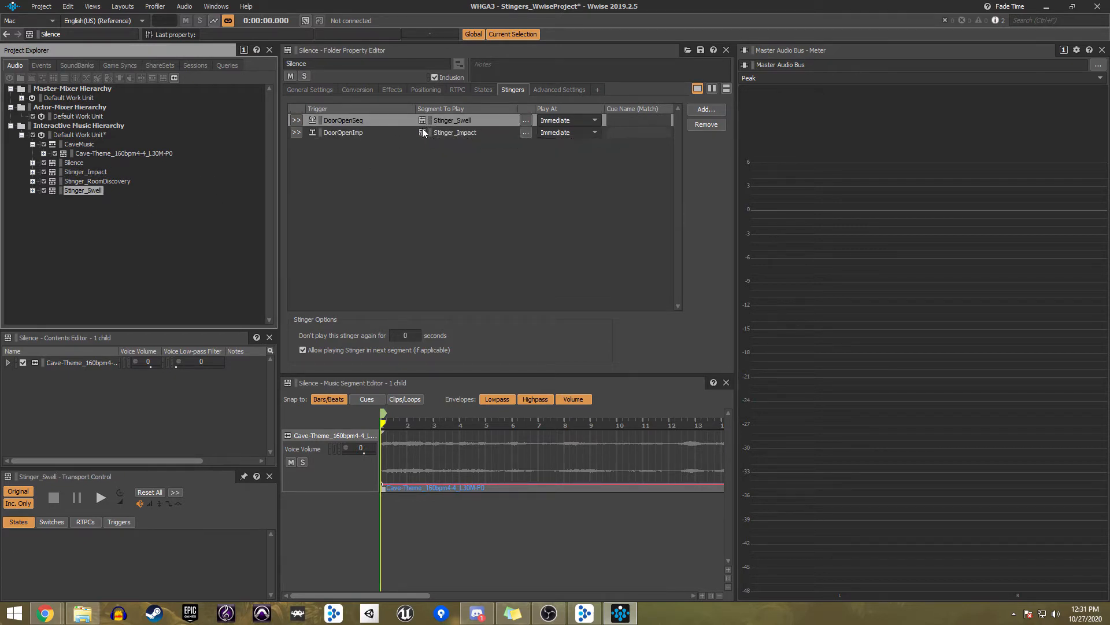
# Create the Play_Silence, Trigger_Swell and Trigger_Impact events in the Events Default Work Unit
pyautogui.click(41, 64)
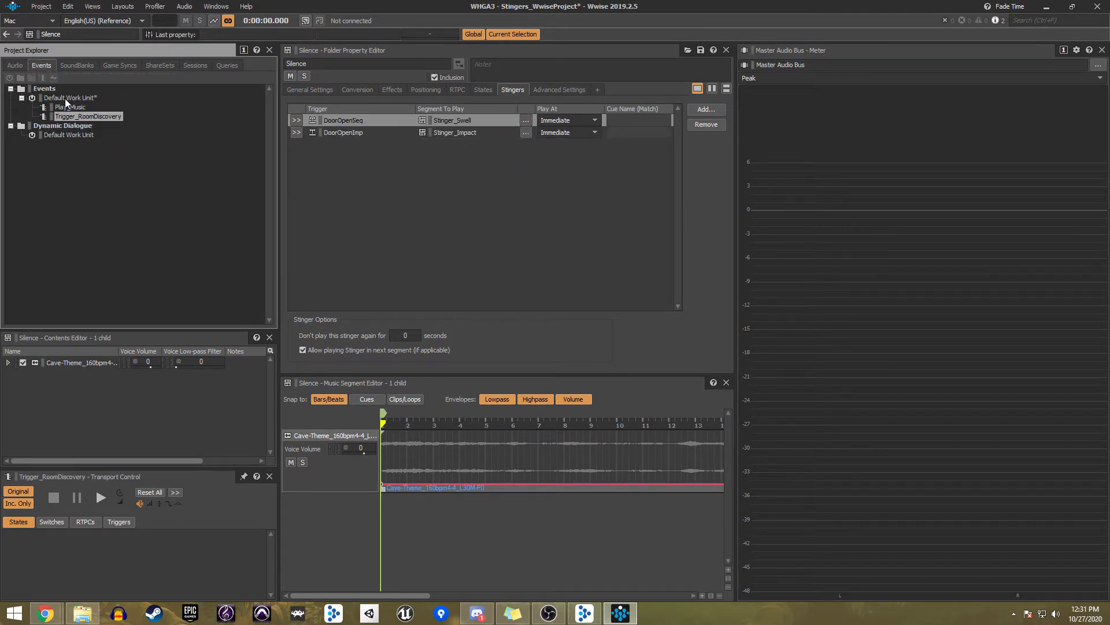
pyautogui.click(54, 77)
pyautogui.write('Trigger_Swell')
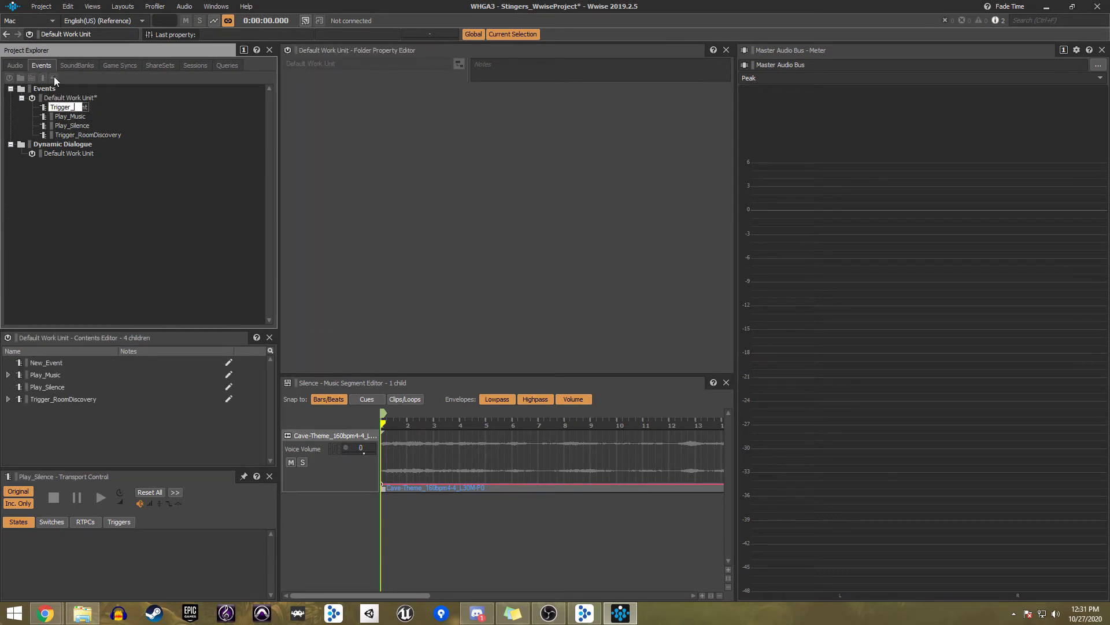
pyautogui.press('Return')
pyautogui.click(43, 79)
pyautogui.write('Trigger_Impact')
pyautogui.press('Return')
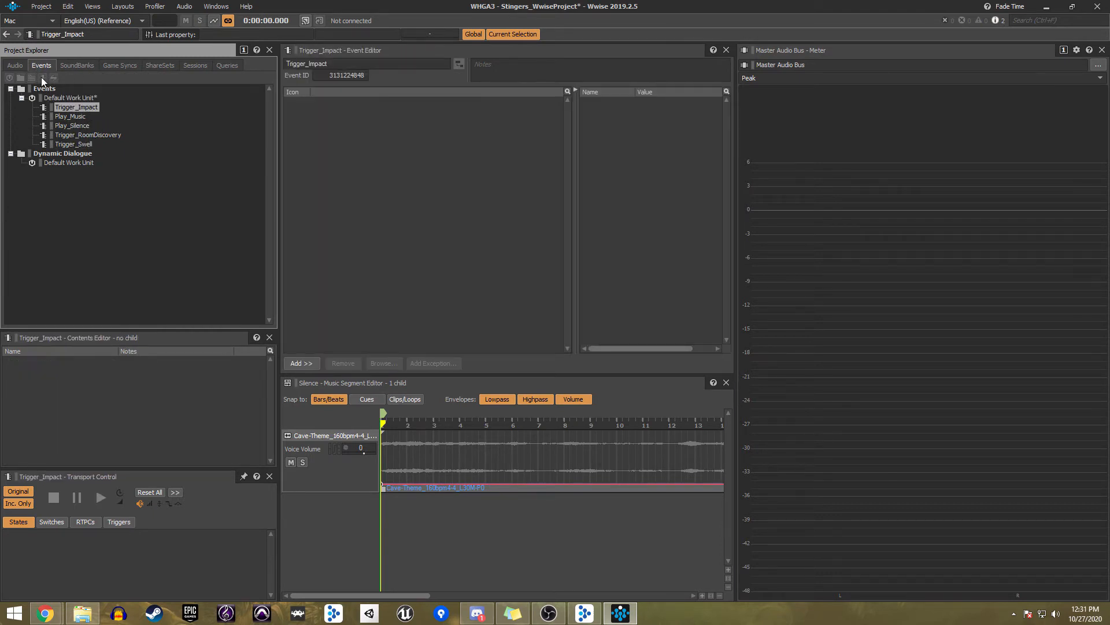
pyautogui.click(65, 126)
pyautogui.click(15, 65)
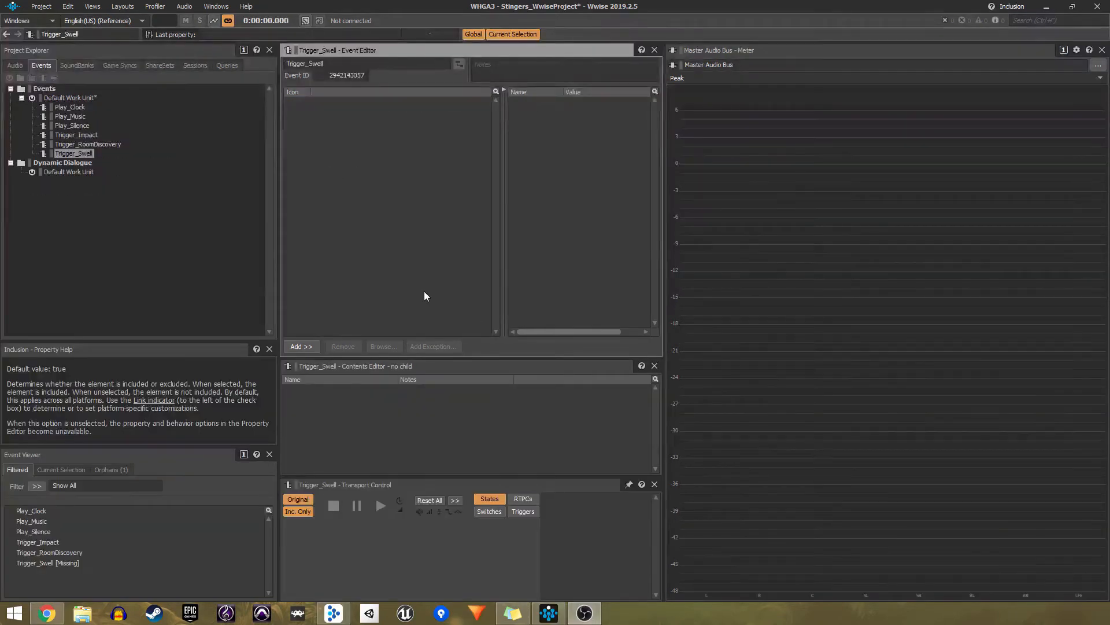
pyautogui.click(119, 65)
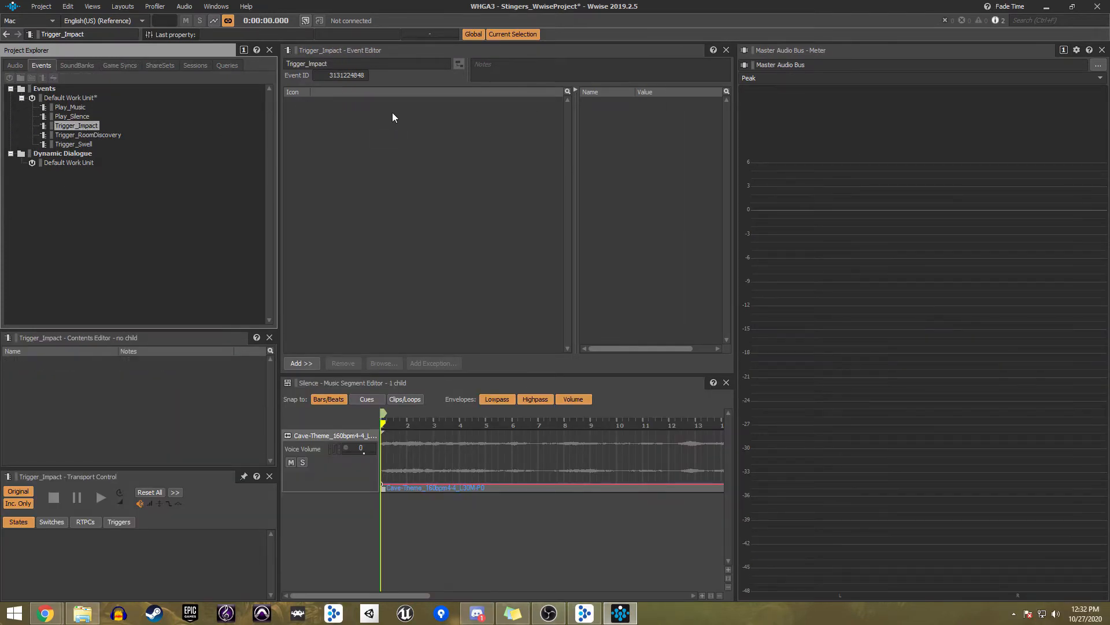
# Add a Stop action targeting Stinger_Swell and a Trigger action targeting DoorOpenImp to the Trigger_Impact event
pyautogui.rightClick(317, 112)
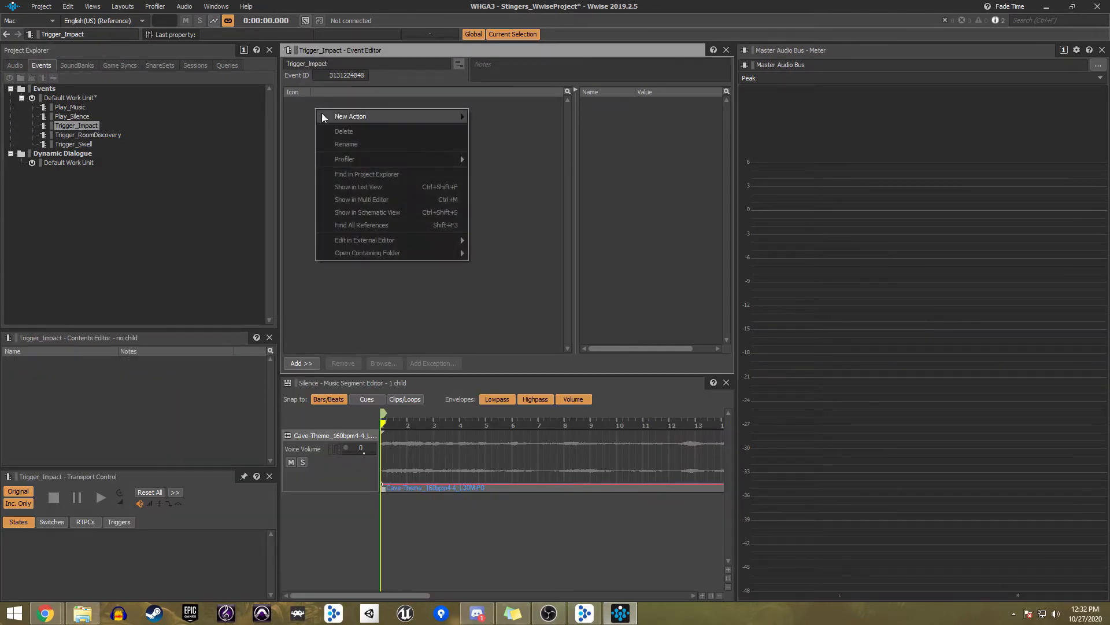
pyautogui.moveTo(356, 117)
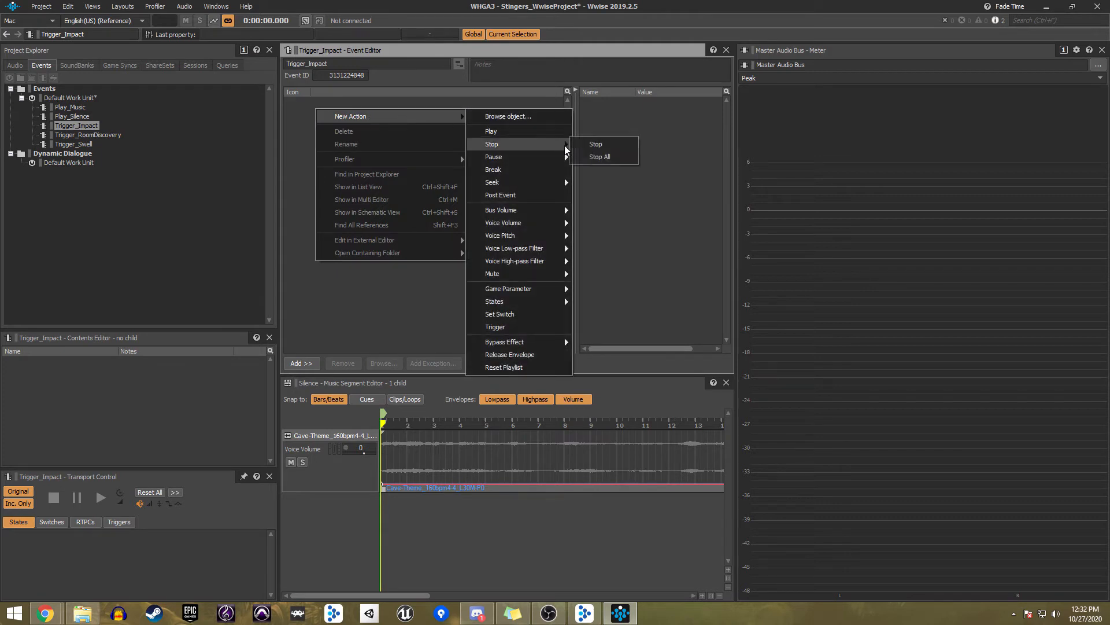
pyautogui.click(581, 149)
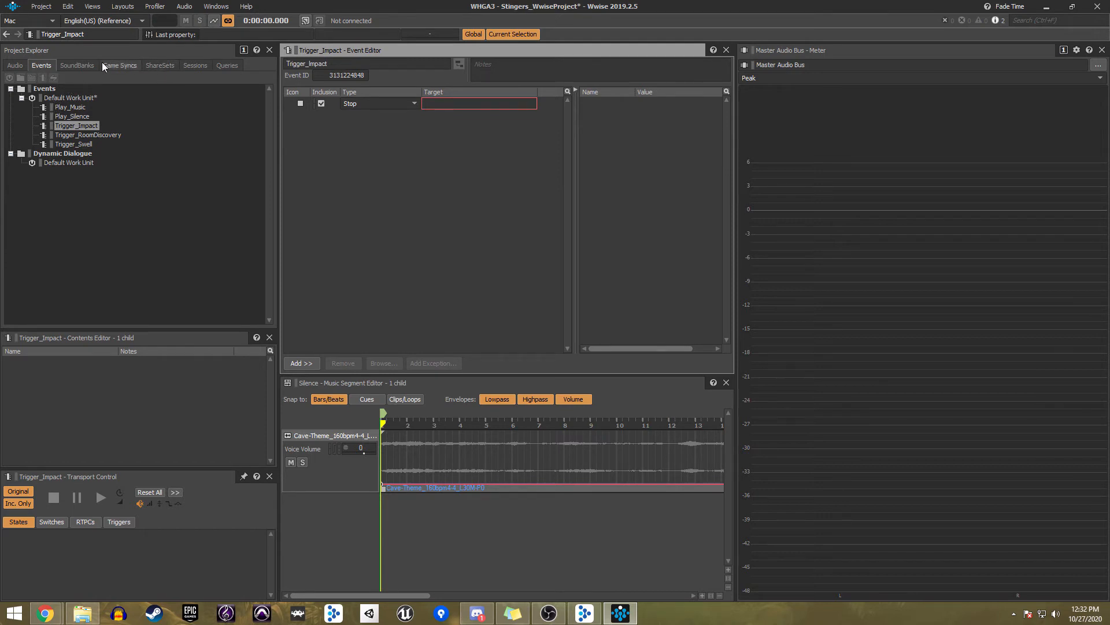
pyautogui.click(16, 65)
pyautogui.moveTo(84, 190); pyautogui.dragTo(455, 102)
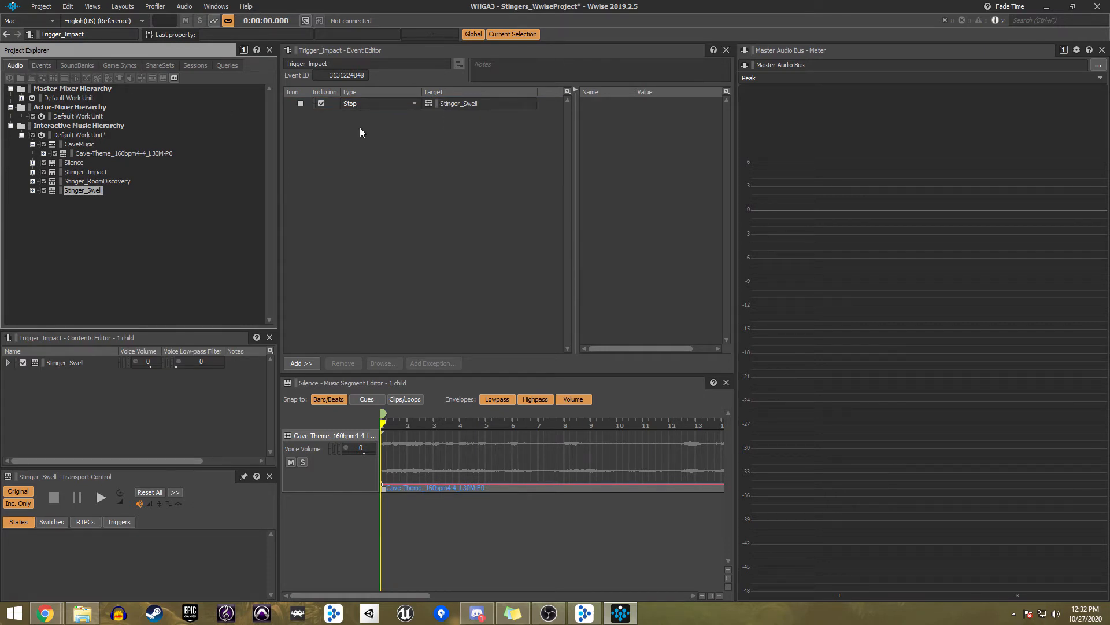
pyautogui.click(118, 66)
pyautogui.moveTo(82, 174); pyautogui.dragTo(376, 131)
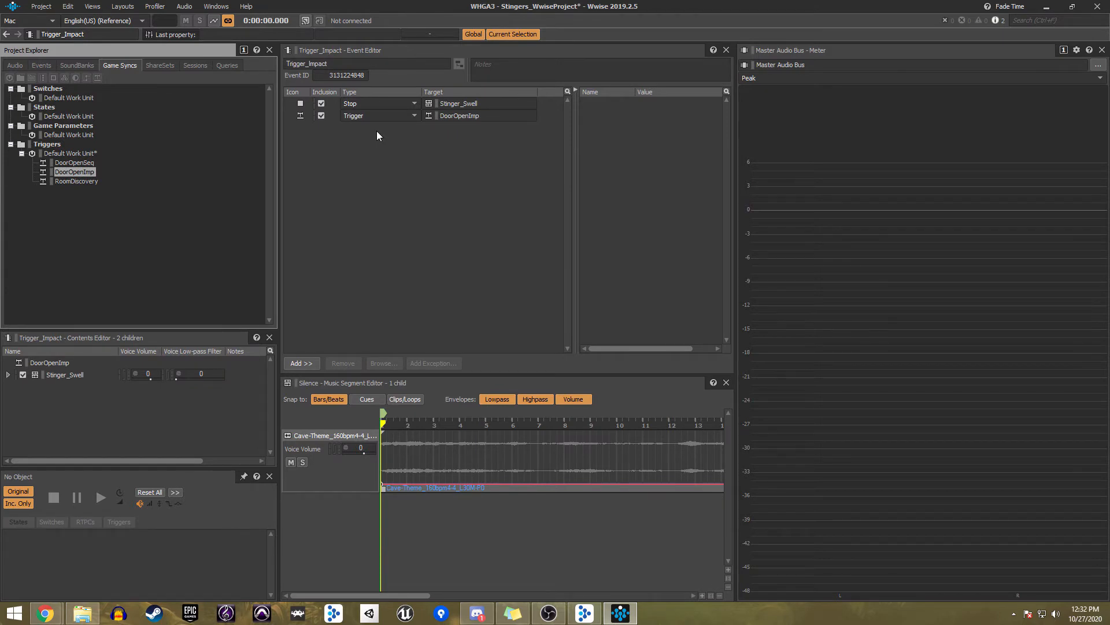
# Add a Play action for CaveMusic and a Stop action for Silence to the Trigger_Impact event
pyautogui.click(15, 65)
pyautogui.moveTo(79, 144); pyautogui.dragTo(322, 149)
pyautogui.moveTo(74, 162); pyautogui.dragTo(335, 164)
pyautogui.click(384, 138)
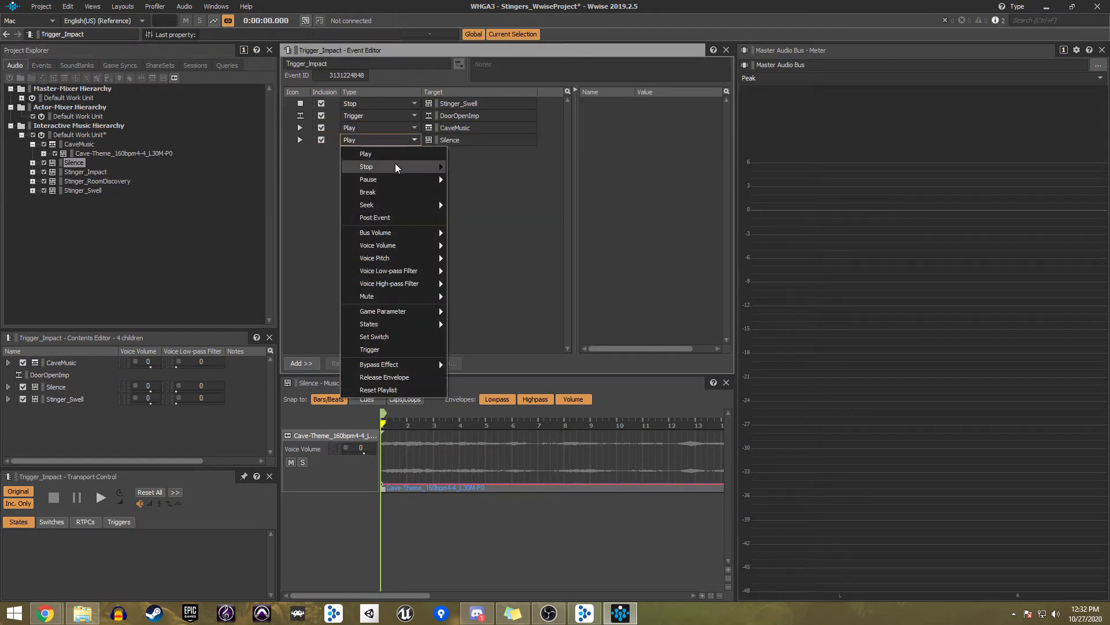
pyautogui.moveTo(395, 167)
pyautogui.click(461, 166)
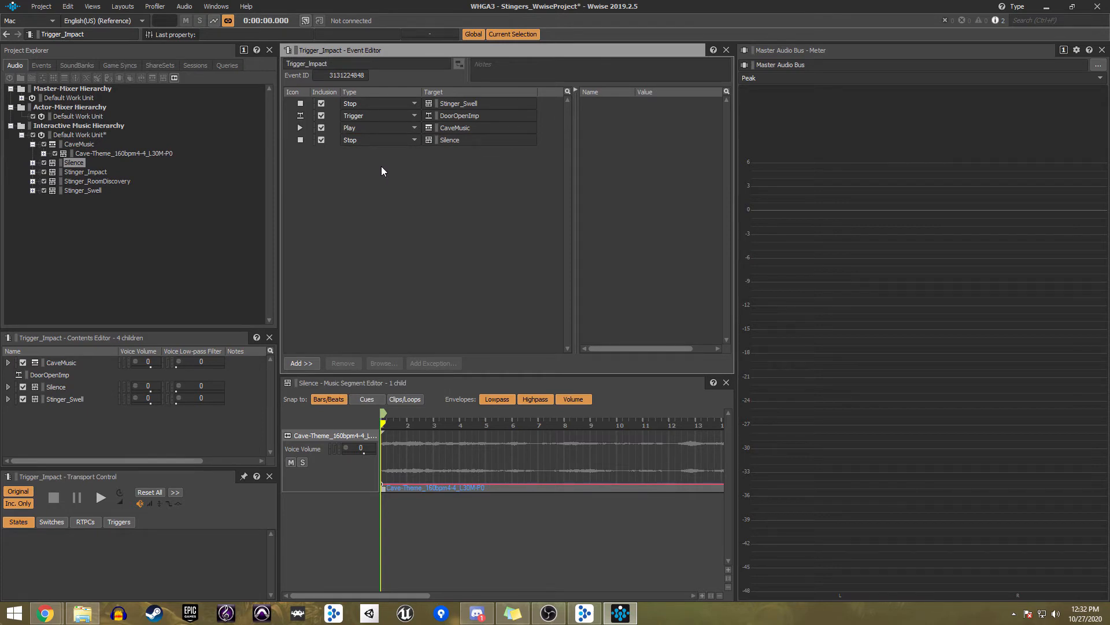
# Set the delay of Trigger_Impact's CaveMusic Play action to 5 and open its fade time for editing
pyautogui.click(331, 126)
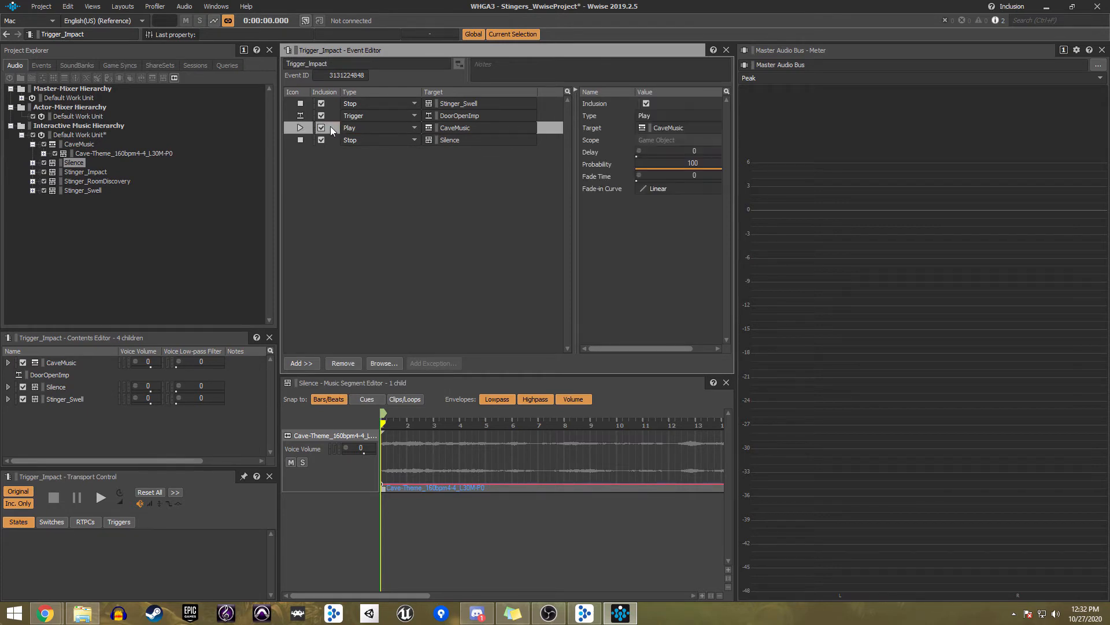
pyautogui.click(671, 150)
pyautogui.press('Return')
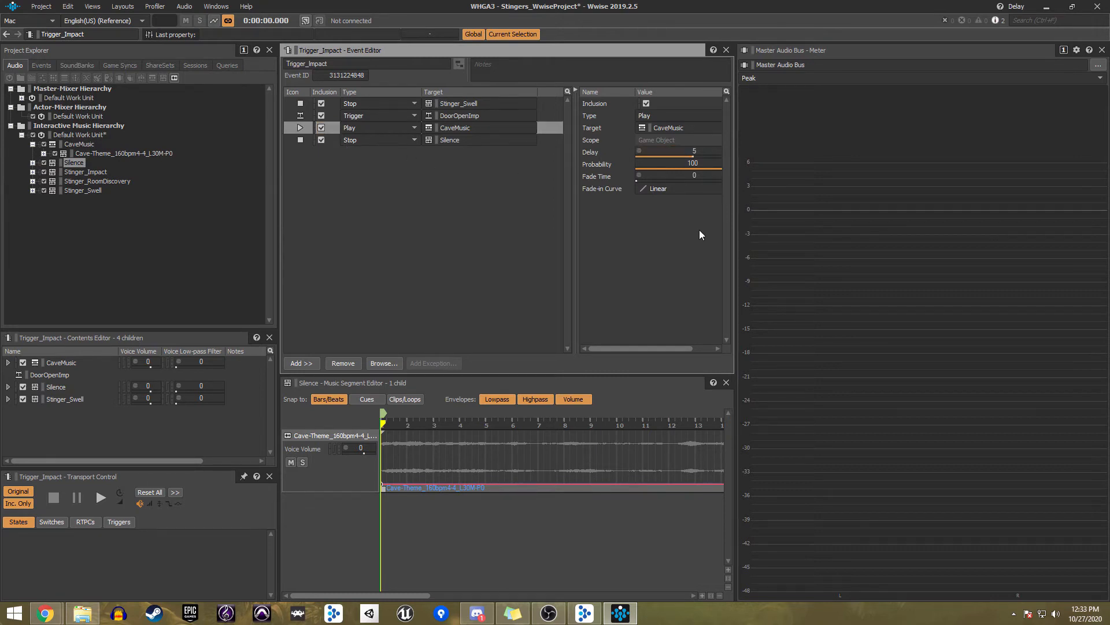
pyautogui.click(698, 176)
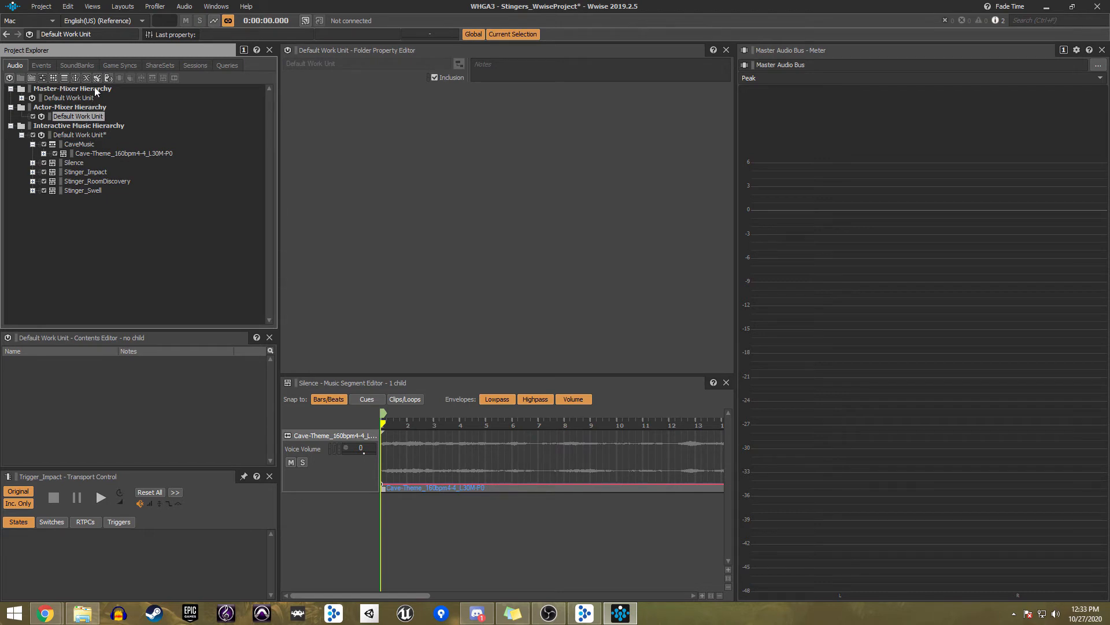
# Create a sequence container named Clock in the Actor-Mixer Default Work Unit and import SFX_Clock.wav into it as Sound SFX
pyautogui.click(63, 78)
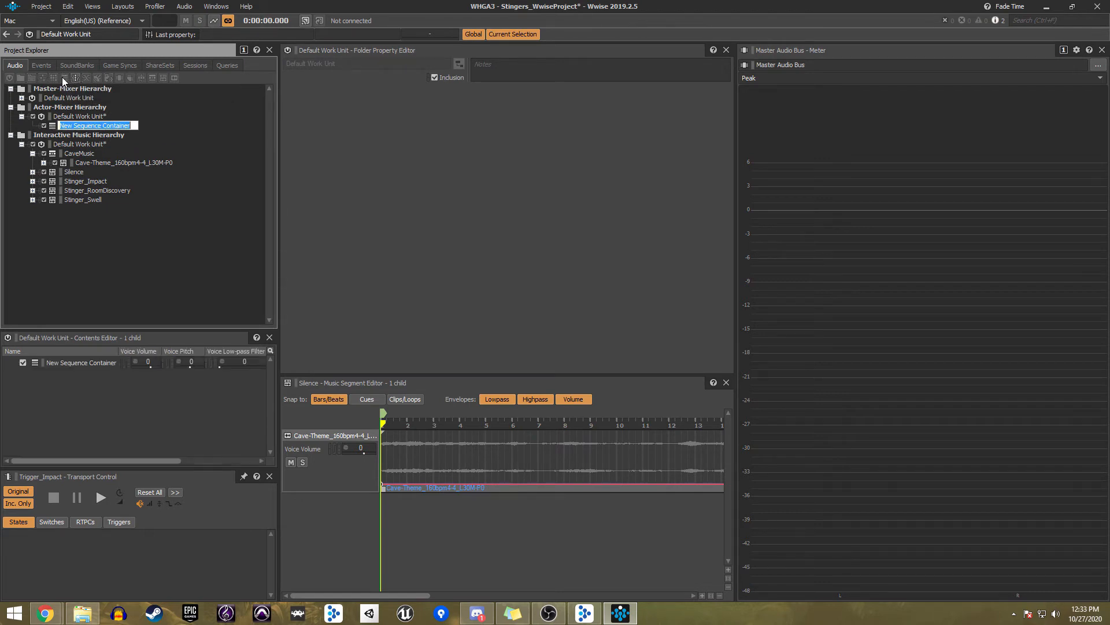
pyautogui.write('Clock')
pyautogui.press('Return')
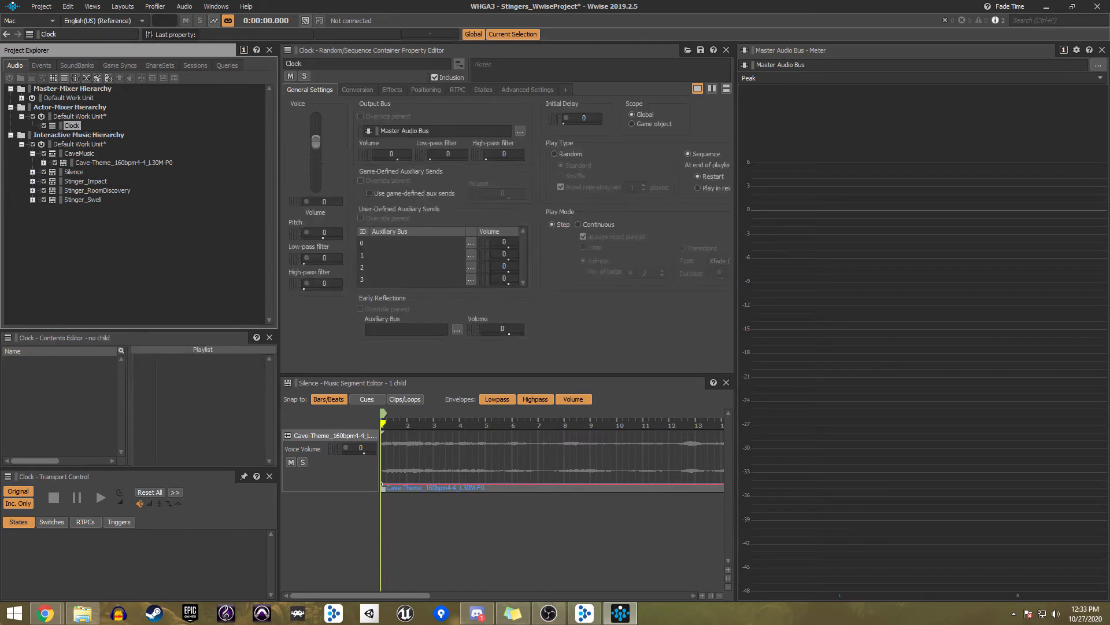
pyautogui.moveTo(0, 229); pyautogui.dragTo(70, 127)
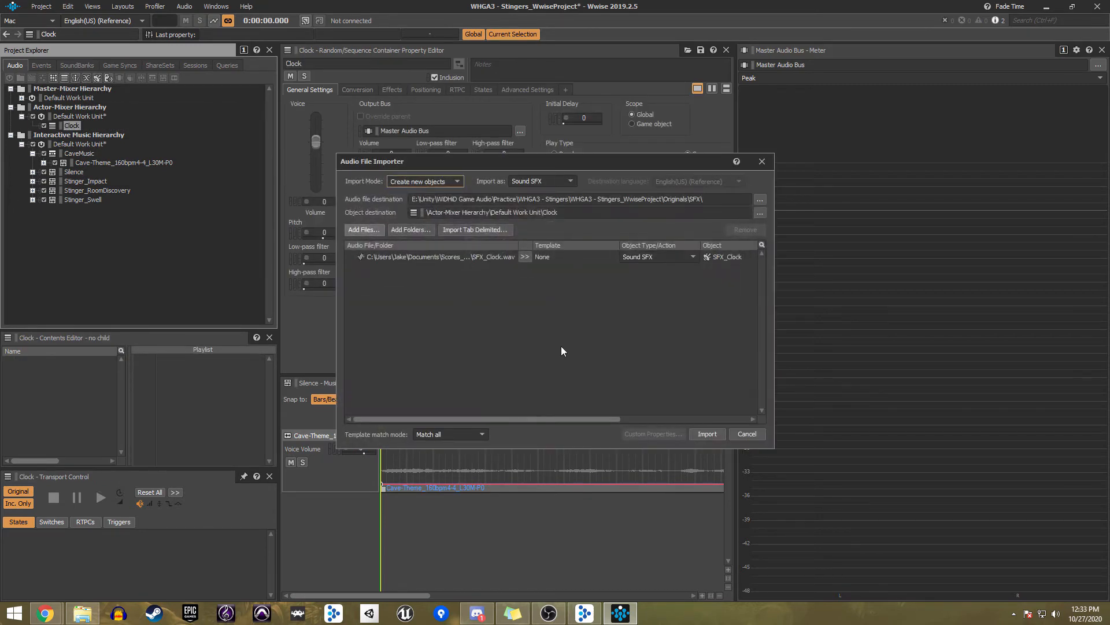
pyautogui.click(705, 432)
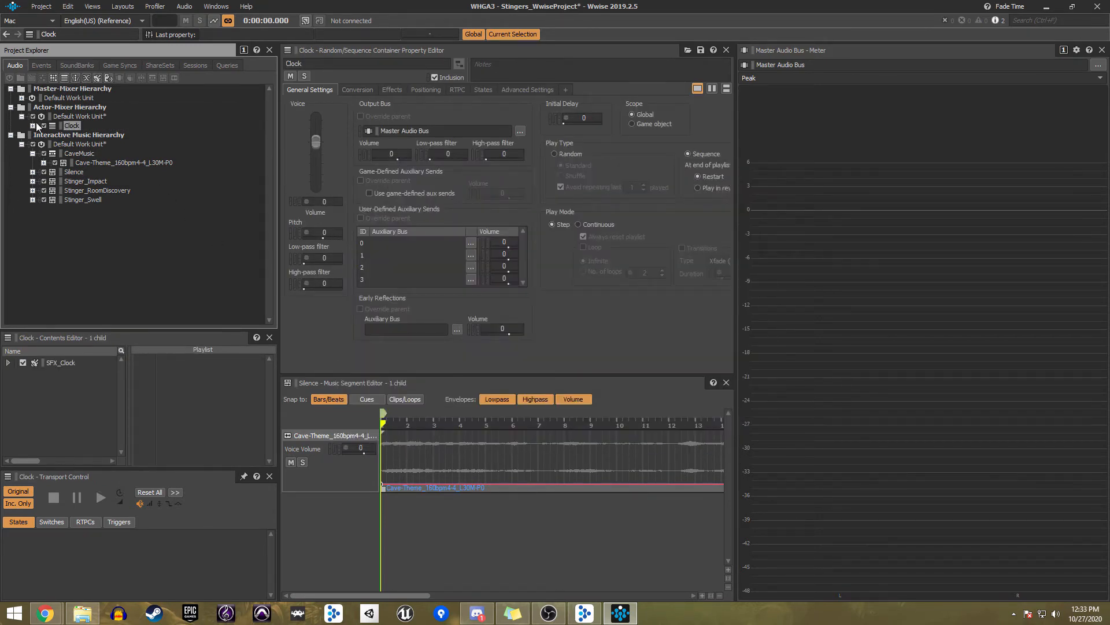
# Duplicate the SFX_Clock sound within the Clock container and trim the original's end to just before the second tick
pyautogui.click(33, 126)
pyautogui.click(86, 135)
pyautogui.hotkey('ctrl', 'c')
pyautogui.hotkey('ctrl', 'v')
pyautogui.press('F5')
pyautogui.doubleClick(301, 400)
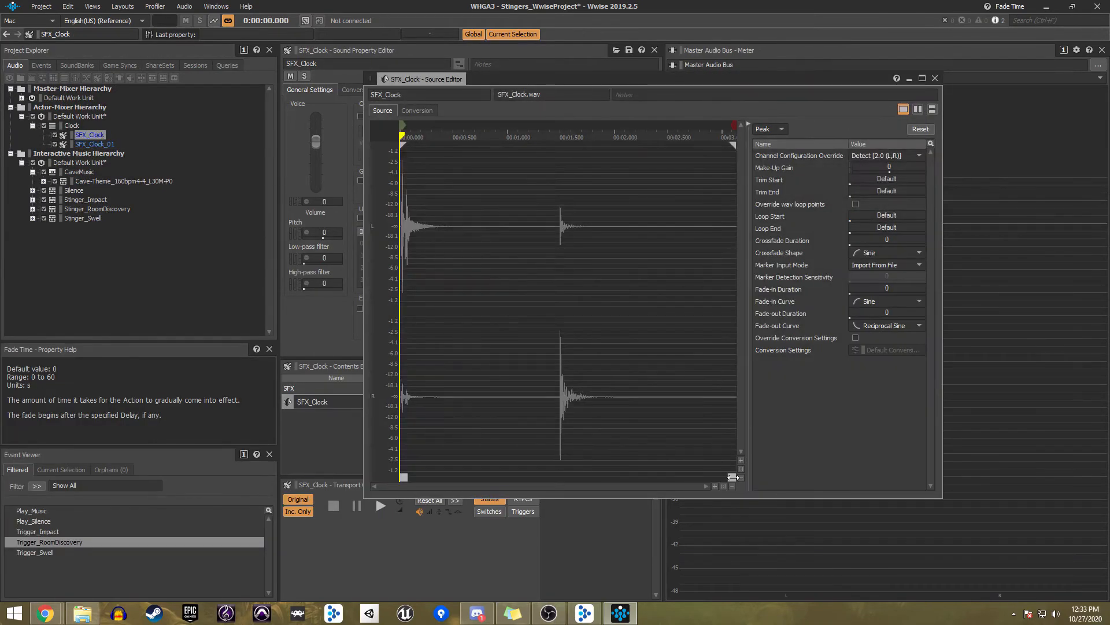
pyautogui.moveTo(733, 477); pyautogui.dragTo(554, 478)
# Trim the start of the SFX_Clock_01 source to just before its second tick and preview the result
pyautogui.click(96, 145)
pyautogui.doubleClick(312, 402)
pyautogui.moveTo(403, 478); pyautogui.dragTo(541, 478)
pyautogui.click(716, 487)
pyautogui.click(715, 487)
pyautogui.click(716, 487)
pyautogui.press('space')
pyautogui.press('Escape')
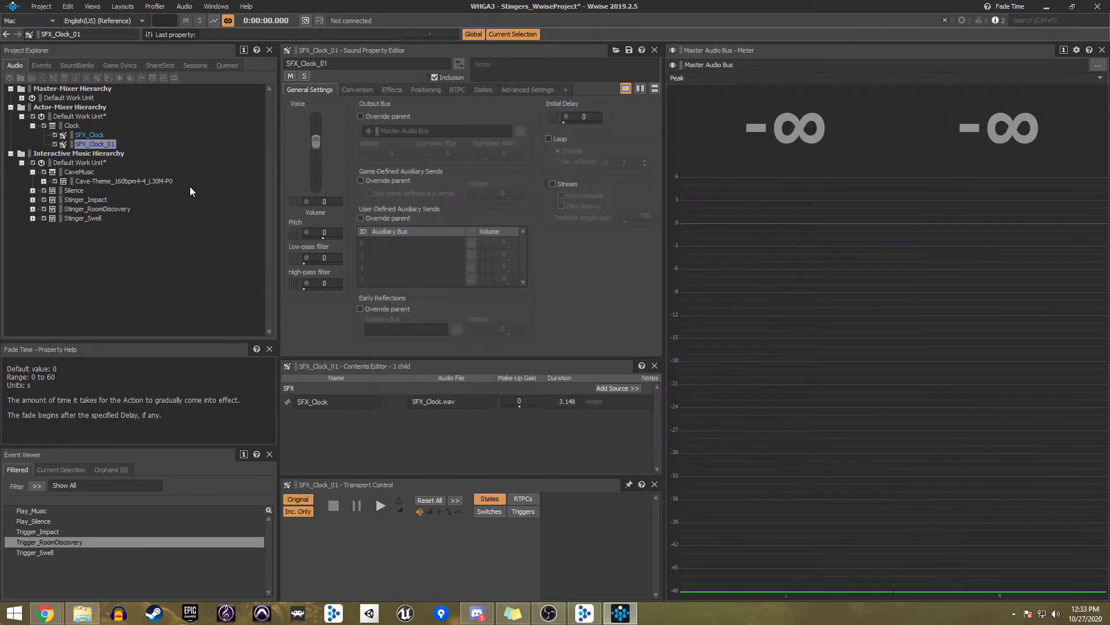
# Add SFX_Clock and SFX_Clock_01, in that order, to the Clock container's playlist
pyautogui.click(71, 126)
pyautogui.moveTo(342, 391); pyautogui.dragTo(538, 405)
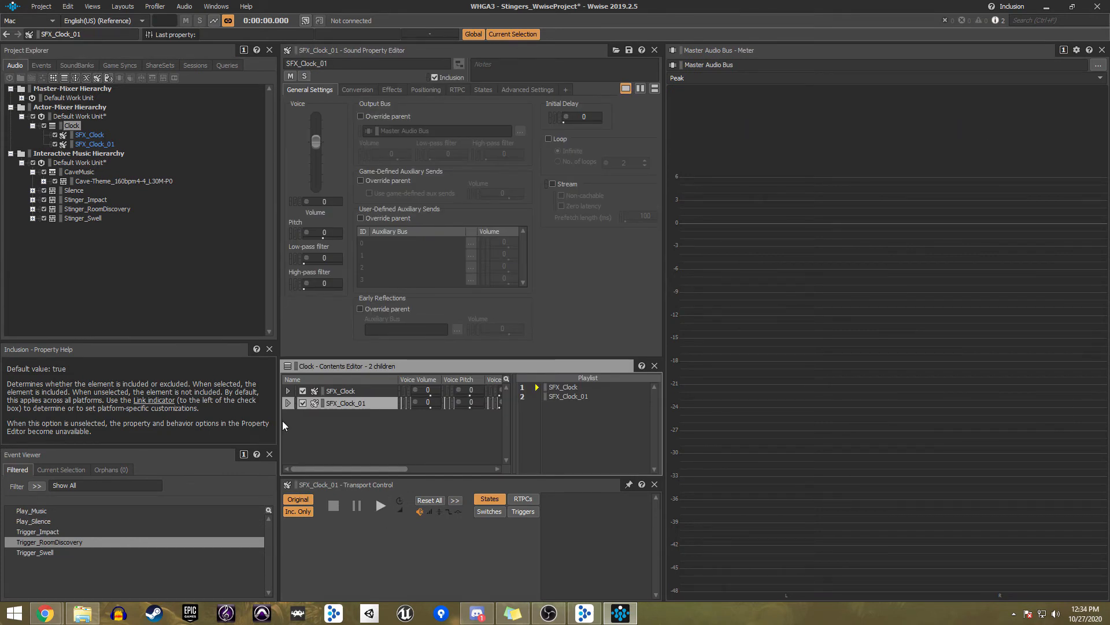
# Add the Play_Silence, Trigger_Swell, Trigger_Impact and Play_Clock events to the Stinger Test Soundcaster session
pyautogui.press('F8')
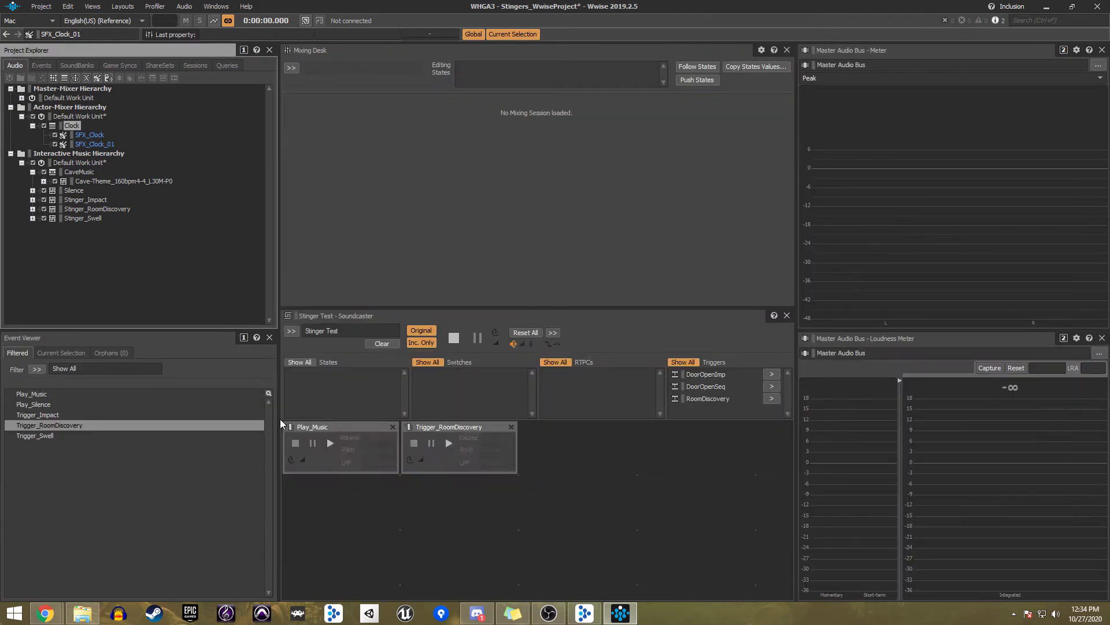
pyautogui.moveTo(40, 404); pyautogui.dragTo(282, 469)
pyautogui.moveTo(35, 436); pyautogui.dragTo(329, 497)
pyautogui.moveTo(37, 416); pyautogui.dragTo(572, 497)
pyautogui.moveTo(31, 394); pyautogui.dragTo(701, 498)
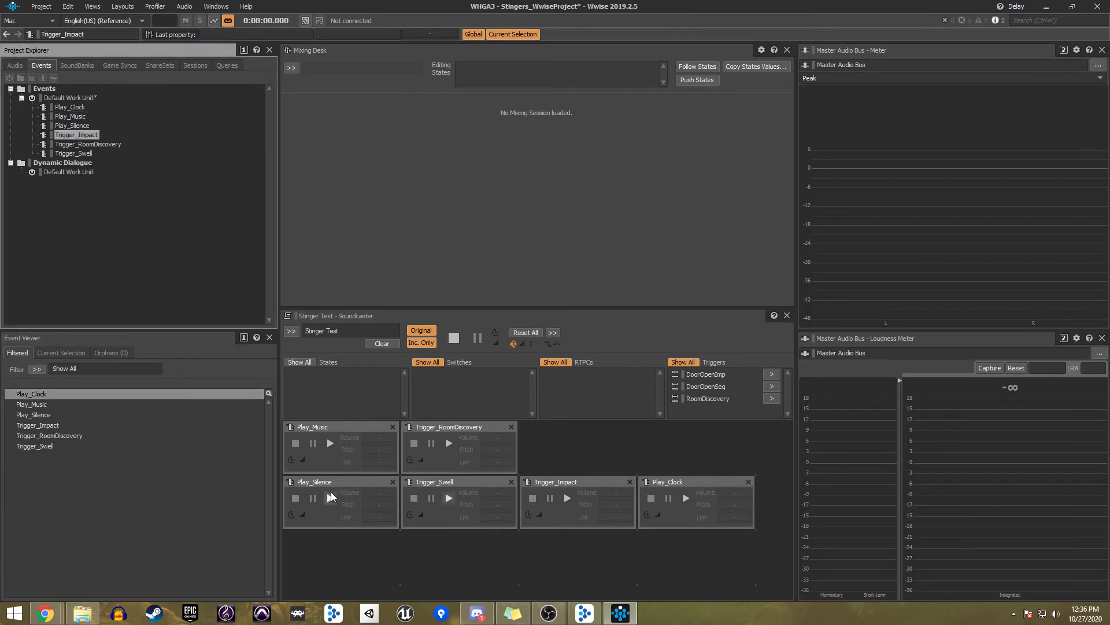
# Audition the door-opening sequence by playing Play_Silence, Trigger_Swell, Play_Clock and Trigger_Impact in the Soundcaster session
pyautogui.click(330, 498)
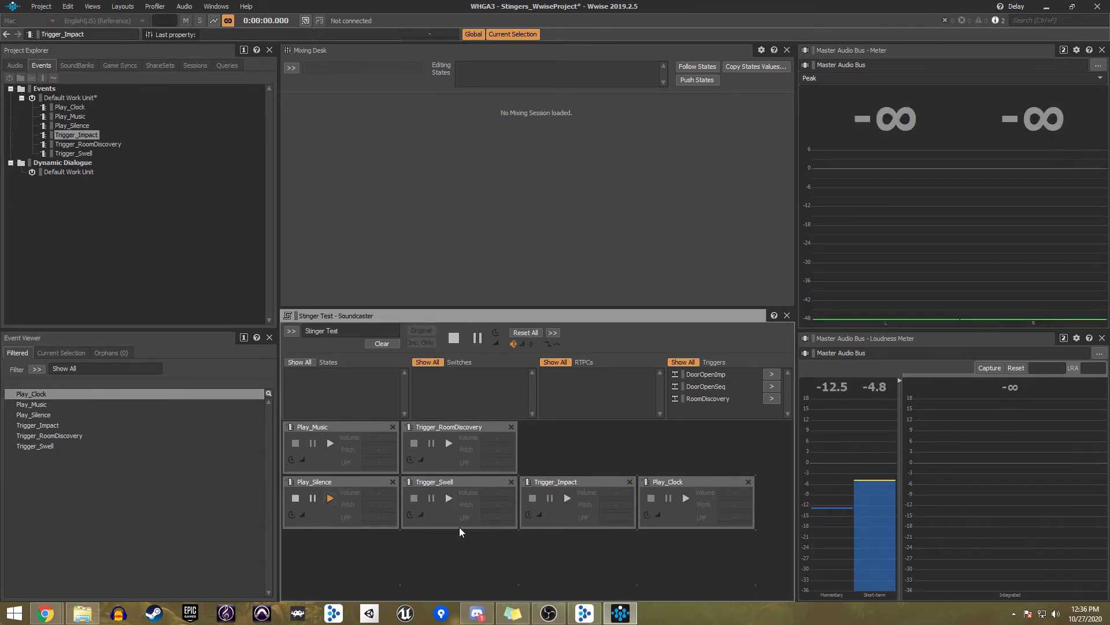
pyautogui.click(450, 498)
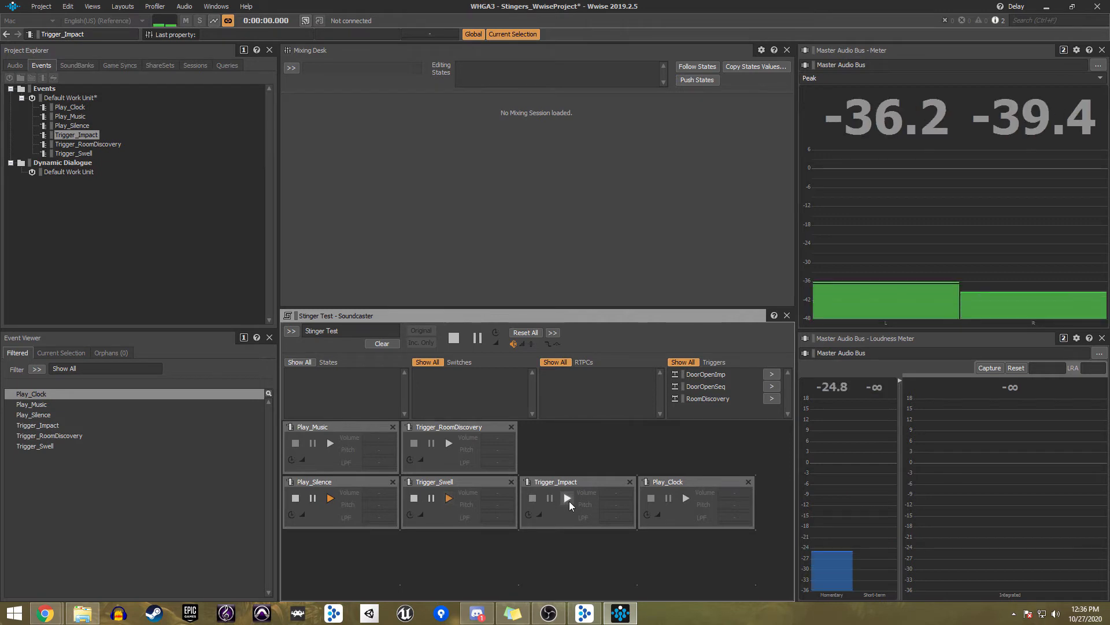
pyautogui.click(688, 498)
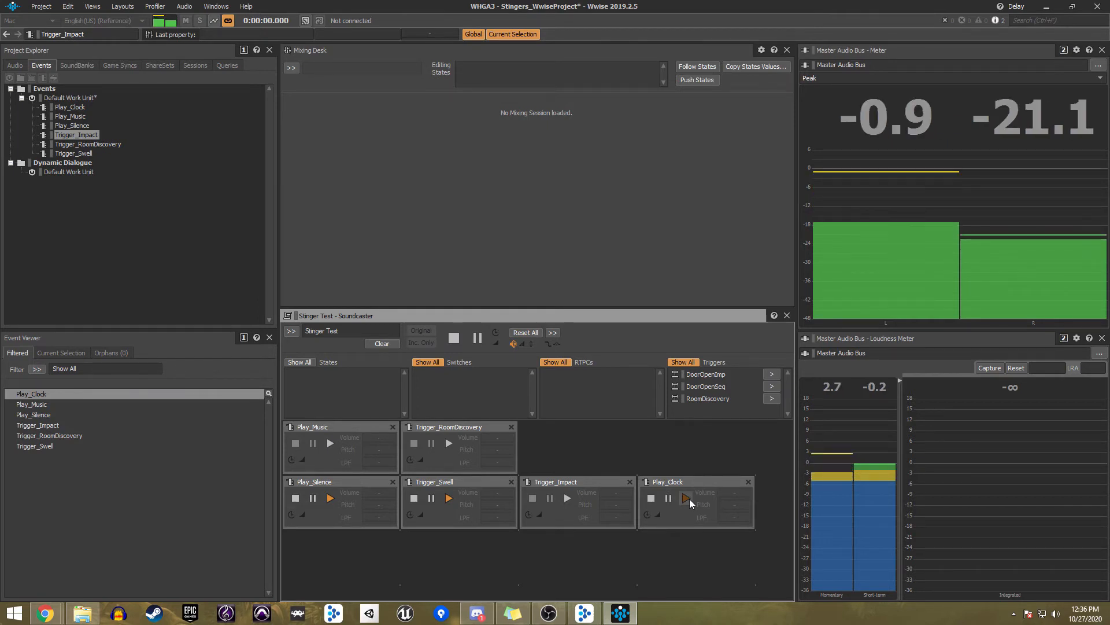
pyautogui.click(565, 496)
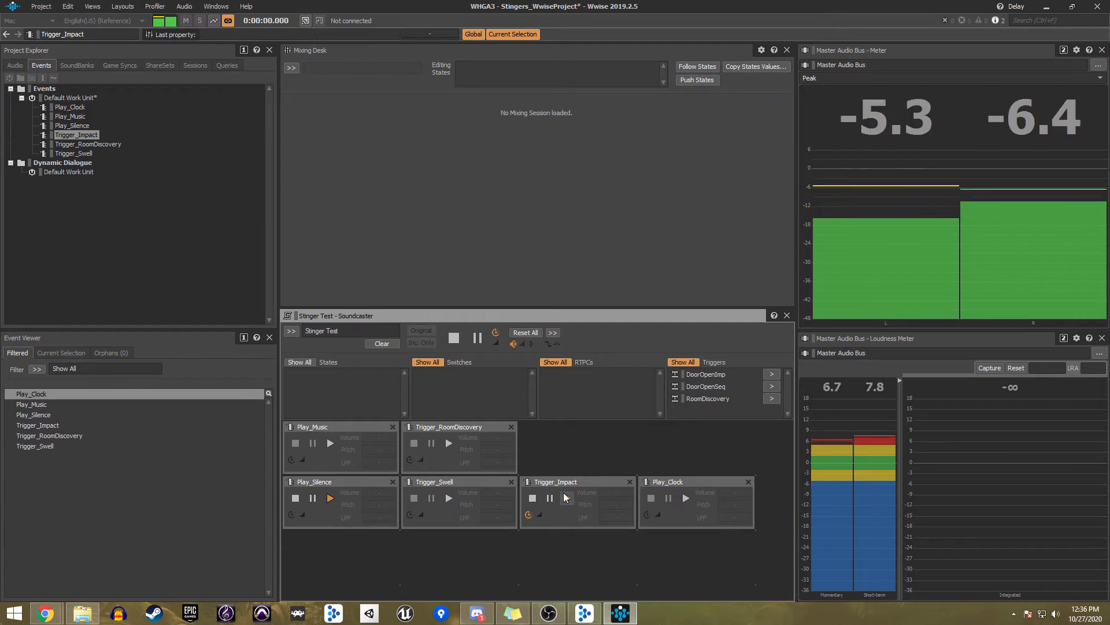
pyautogui.click(565, 497)
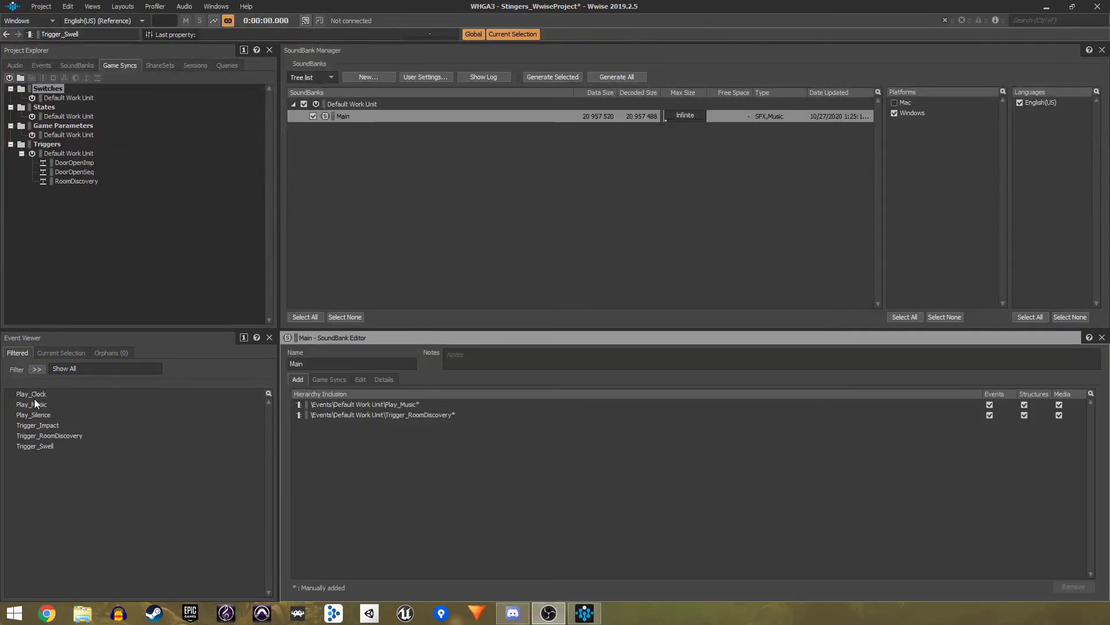
# Add the Play_Clock, Play_Silence, Trigger_Impact and Trigger_Swell events to the Main SoundBank and generate the selected bank
pyautogui.moveTo(31, 394); pyautogui.dragTo(353, 457)
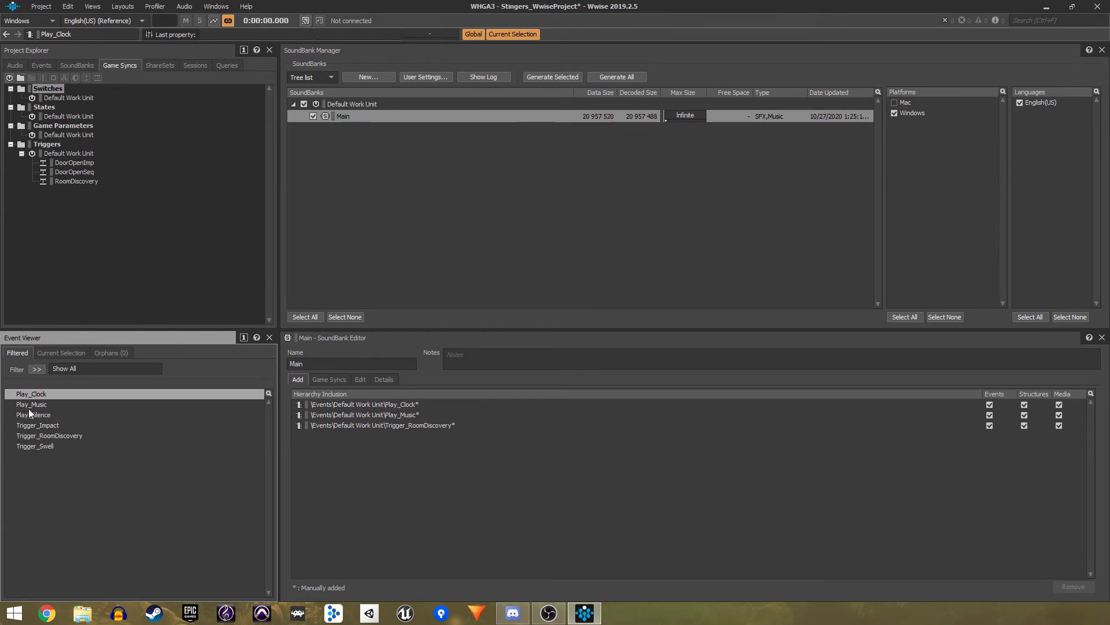
pyautogui.moveTo(31, 414); pyautogui.dragTo(347, 462)
pyautogui.moveTo(36, 446); pyautogui.dragTo(347, 491)
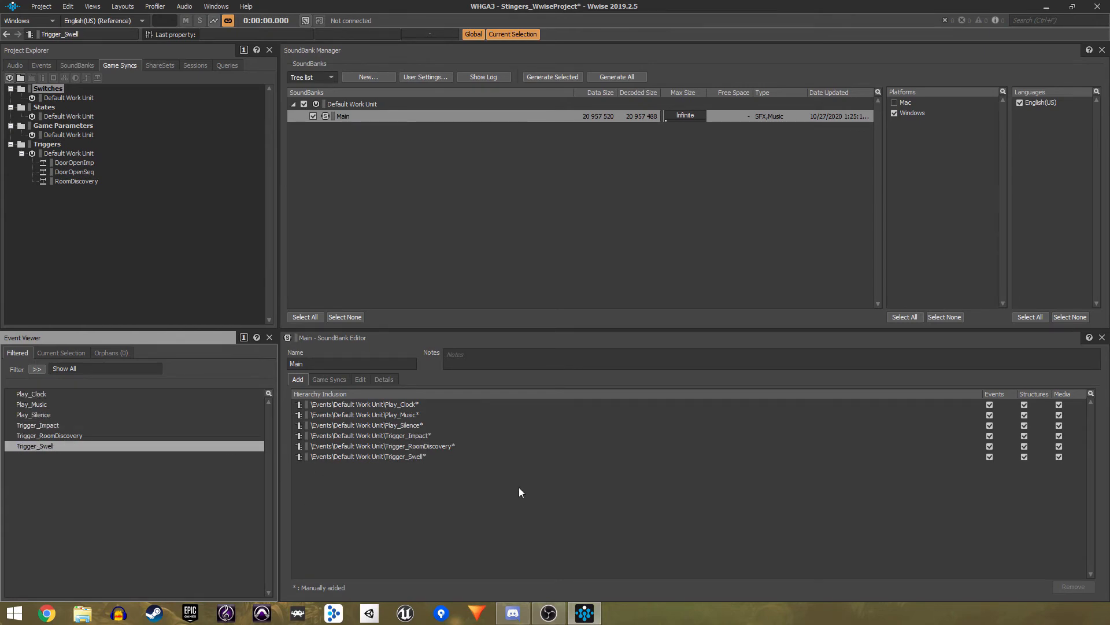
pyautogui.click(561, 78)
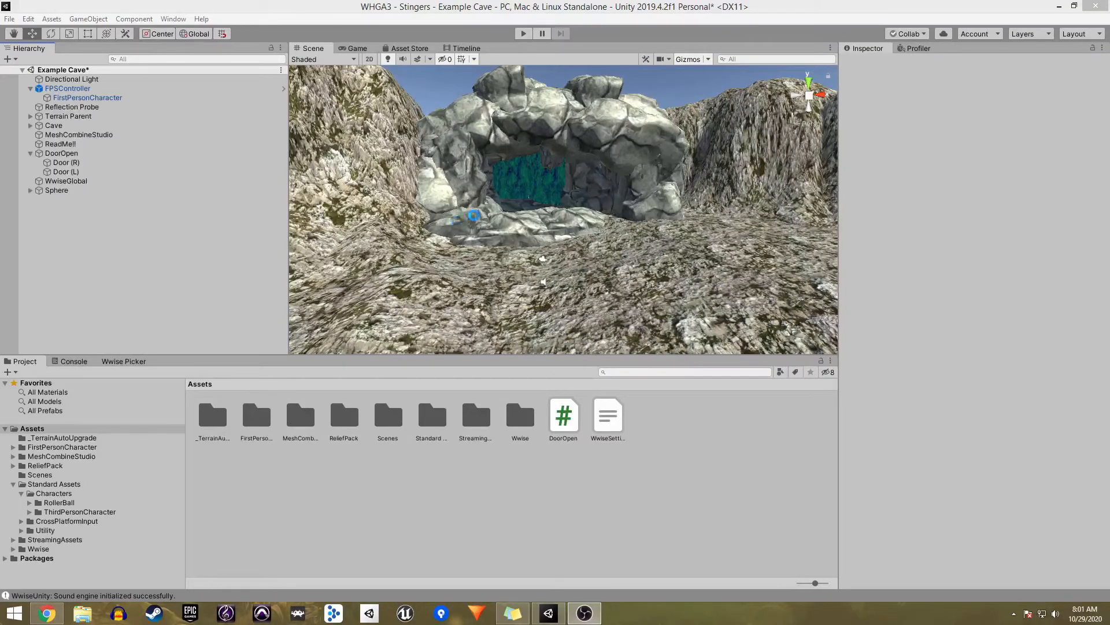
pyautogui.rightClick(475, 215)
pyautogui.moveTo(466, 215); pyautogui.dragTo(501, 172)
pyautogui.moveTo(469, 179); pyautogui.dragTo(449, 205)
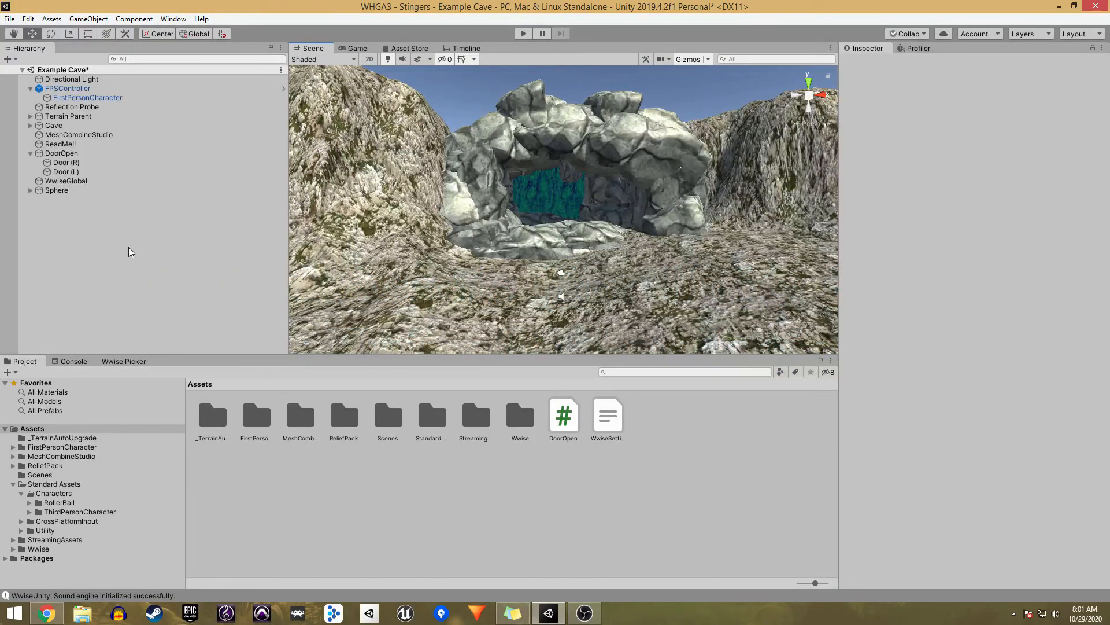
# Add an AkBank component to the WwiseGlobal object and assign the Main bank to it
pyautogui.click(74, 184)
pyautogui.click(1008, 196)
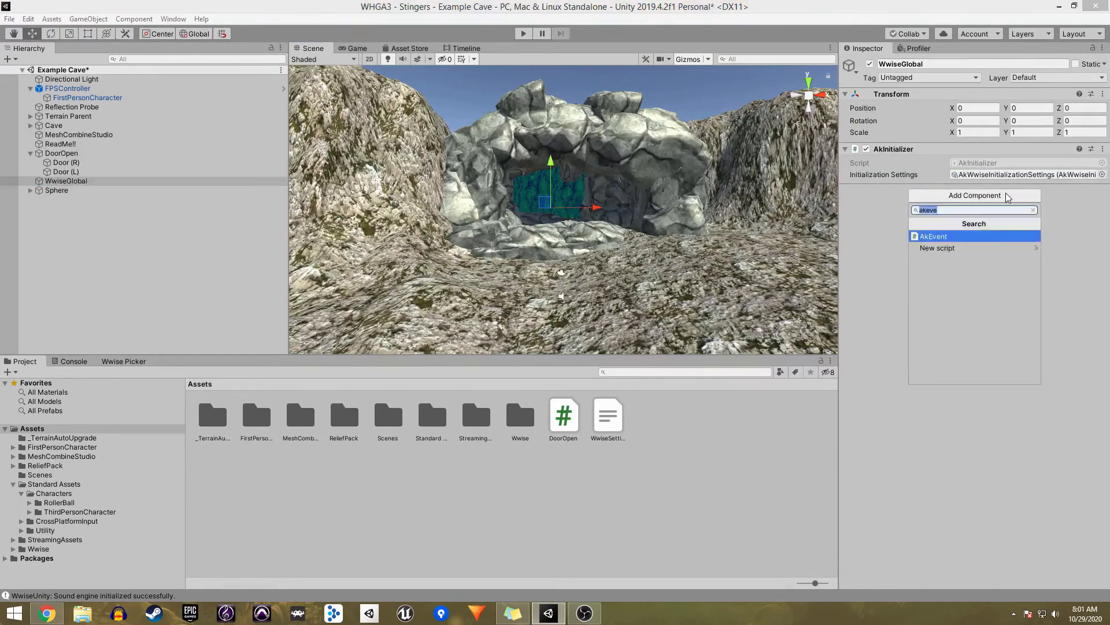
pyautogui.write('akbank')
pyautogui.click(929, 237)
pyautogui.click(986, 274)
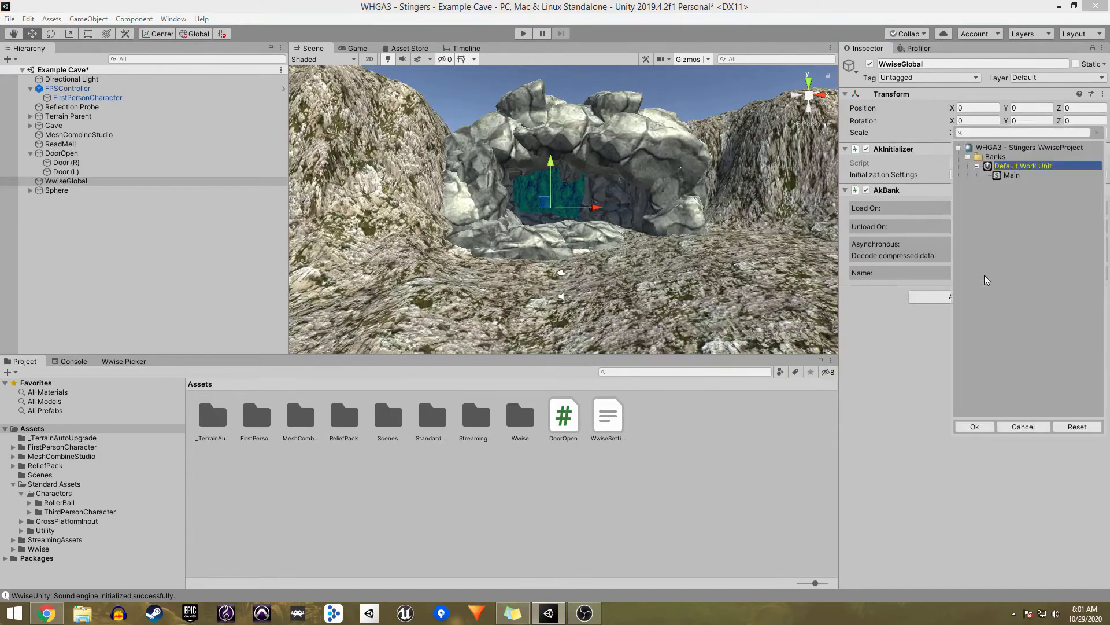
pyautogui.doubleClick(1008, 173)
# Add an AkAudioListener component to the FirstPersonCharacter object
pyautogui.click(131, 100)
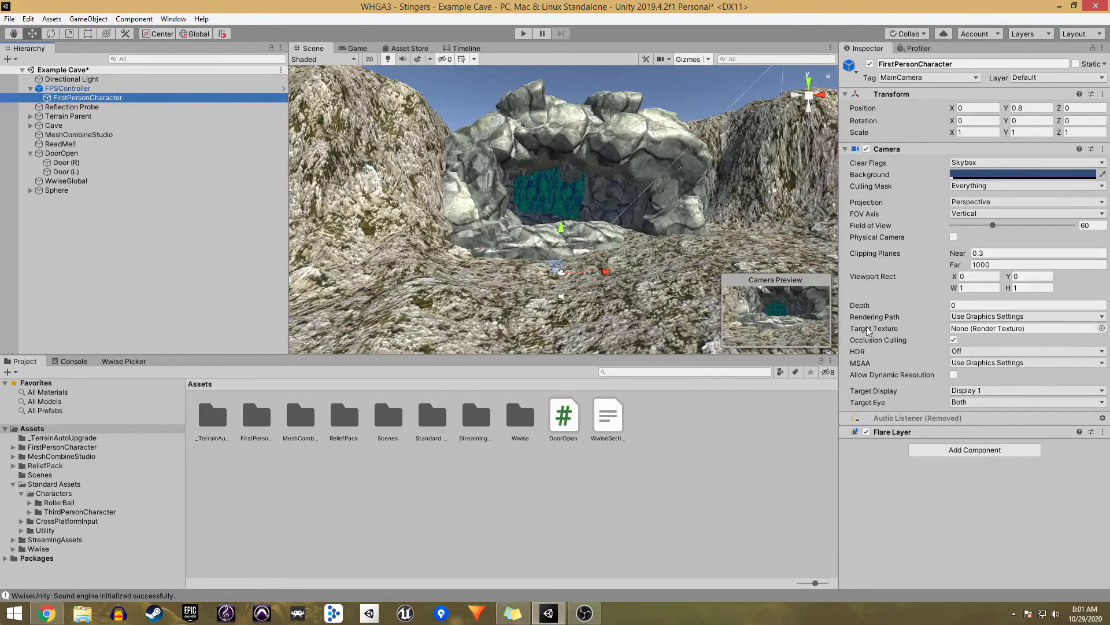
pyautogui.click(946, 451)
pyautogui.write('akau')
pyautogui.click(945, 454)
pyautogui.scroll(-2, 946, 464)
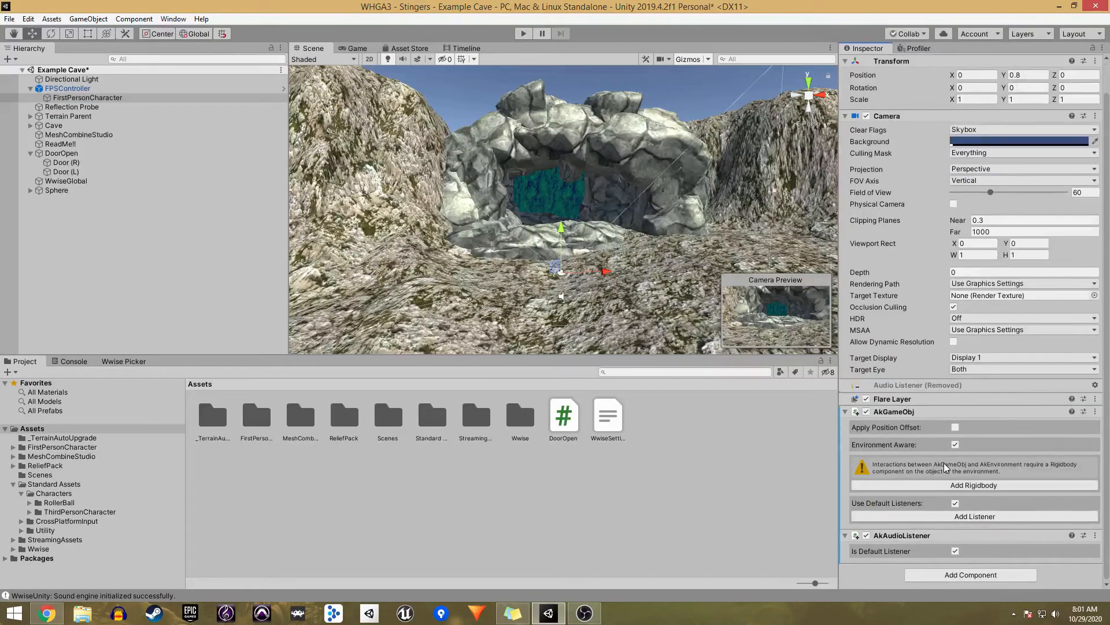
# Add an AkEvent component to FirstPersonCharacter and assign the Play_Silence event to it
pyautogui.click(936, 576)
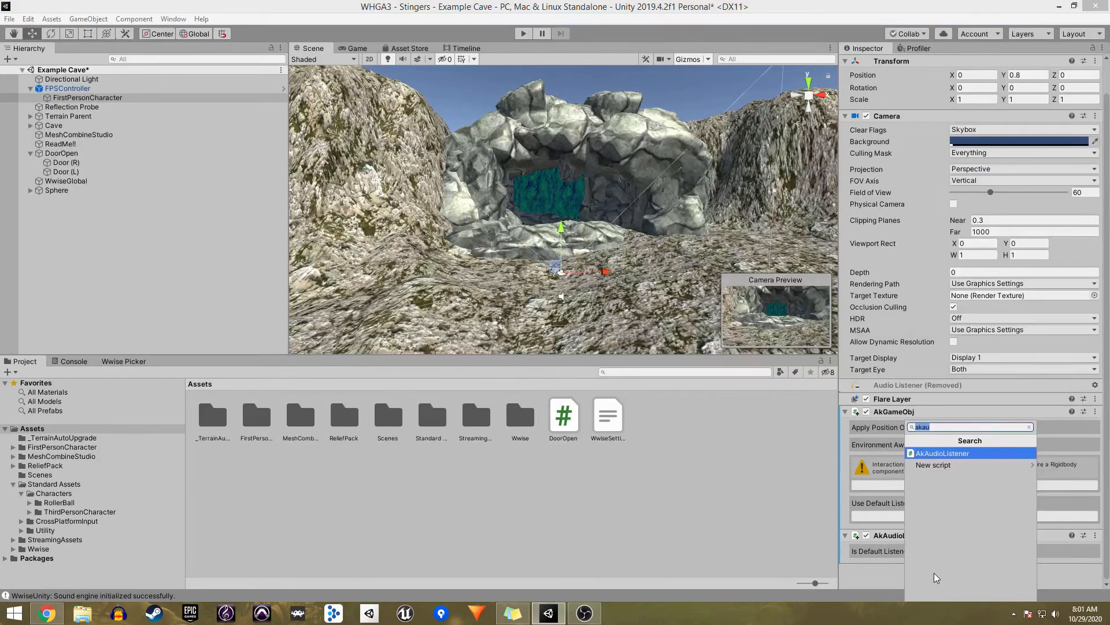
pyautogui.write('akevent')
pyautogui.click(933, 456)
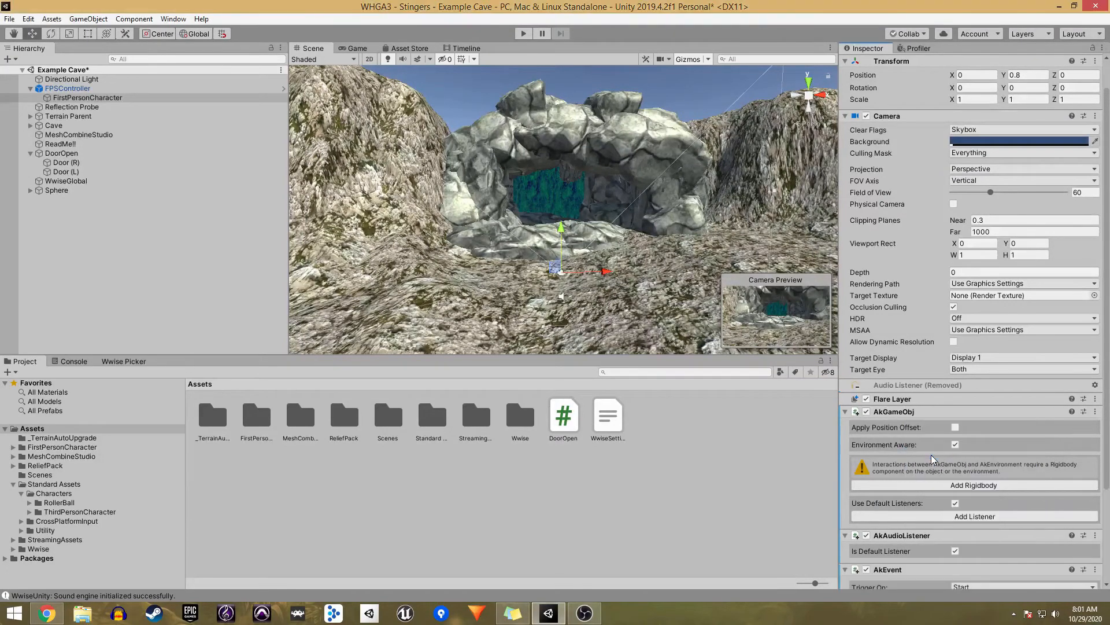
pyautogui.scroll(-3, 933, 459)
pyautogui.click(993, 551)
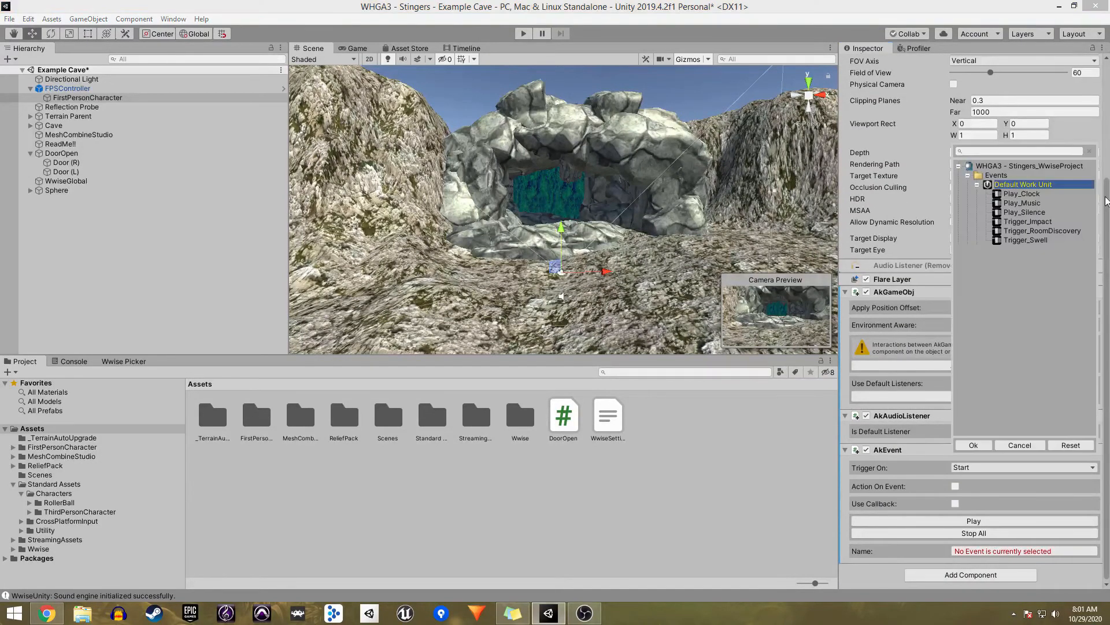
pyautogui.doubleClick(1024, 212)
# Open the DoorOpen script attached to the DoorOpen object in Visual Studio
pyautogui.moveTo(530, 191); pyautogui.dragTo(709, 198)
pyautogui.press('w')
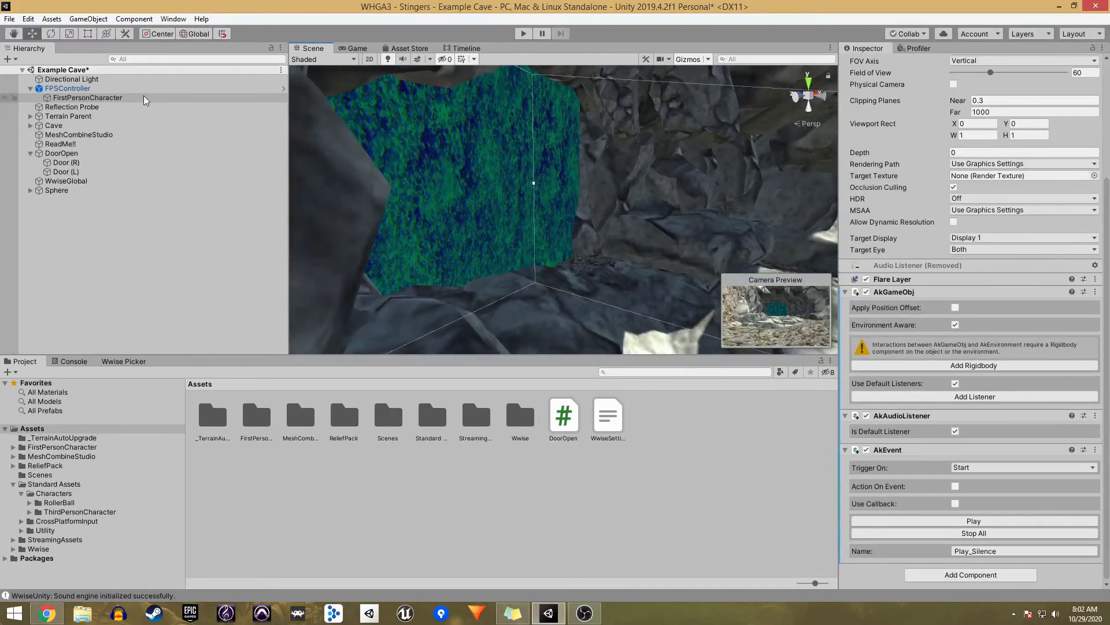
pyautogui.click(61, 154)
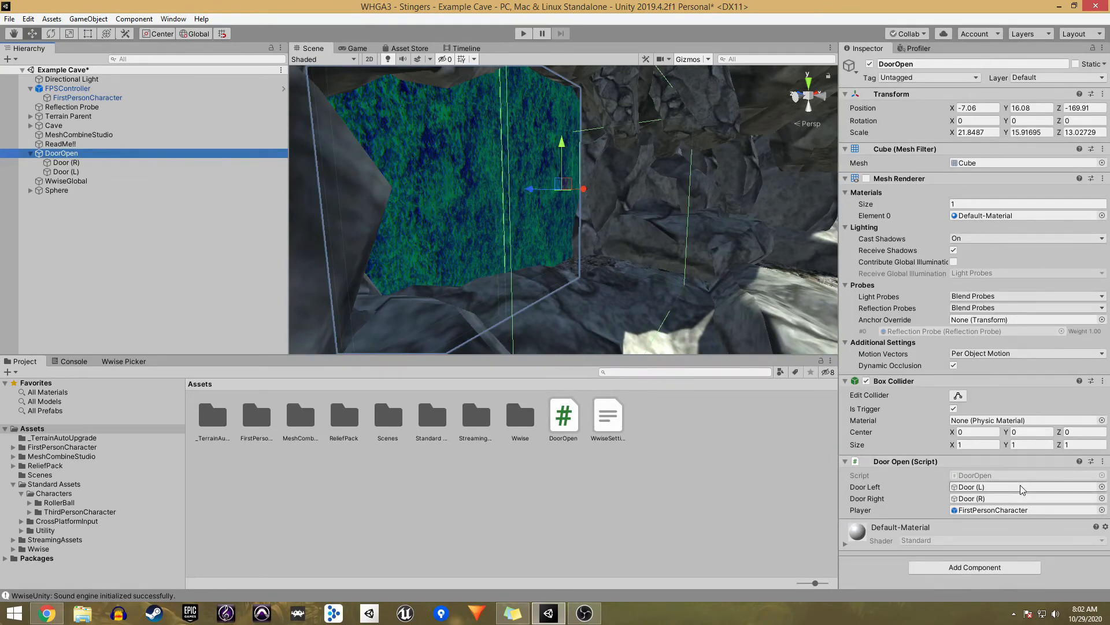
pyautogui.click(1003, 476)
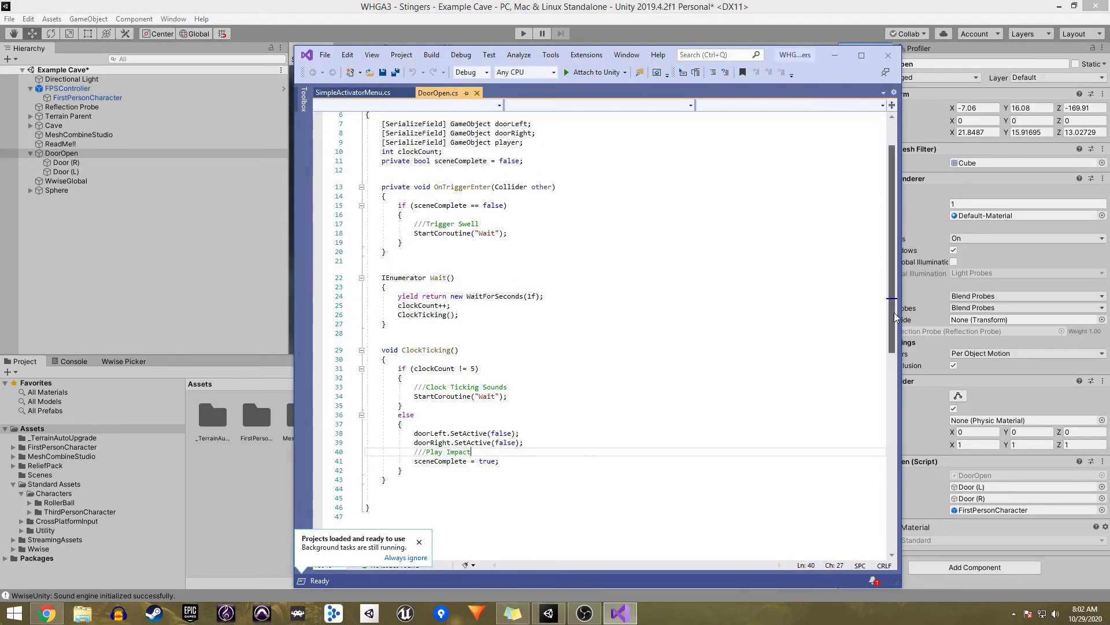
pyautogui.moveTo(896, 318); pyautogui.dragTo(897, 293)
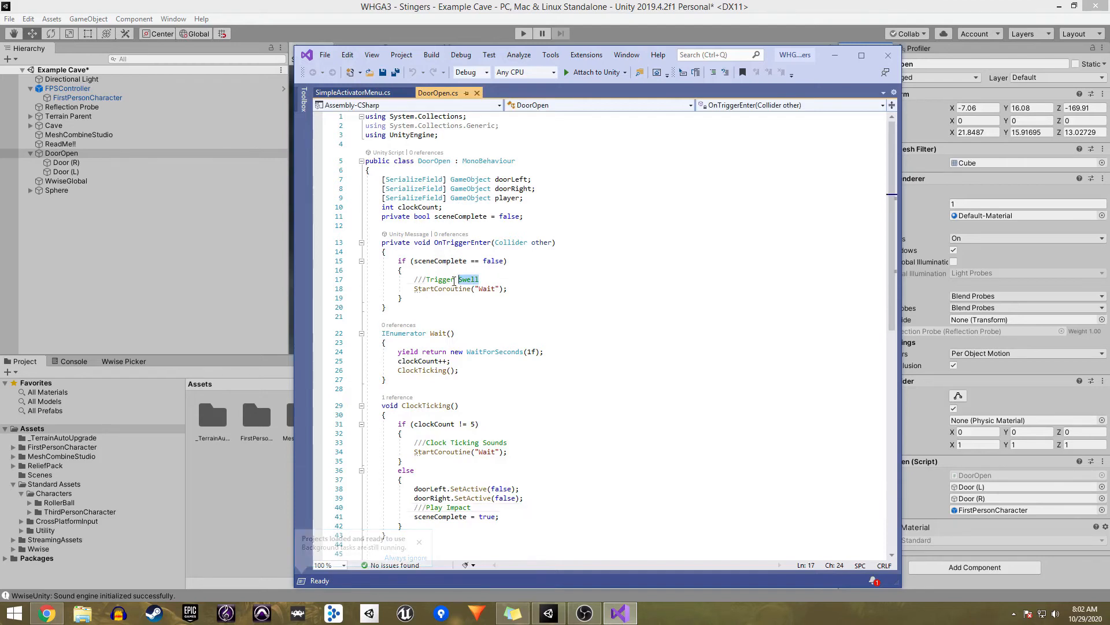
# Replace the Trigger Swell comment in OnTriggerEnter with AkSoundEngine.PostEvent("Trigger_Swell", player);
pyautogui.moveTo(475, 279); pyautogui.dragTo(414, 279)
pyautogui.write('AkSo')
pyautogui.press('Tab')
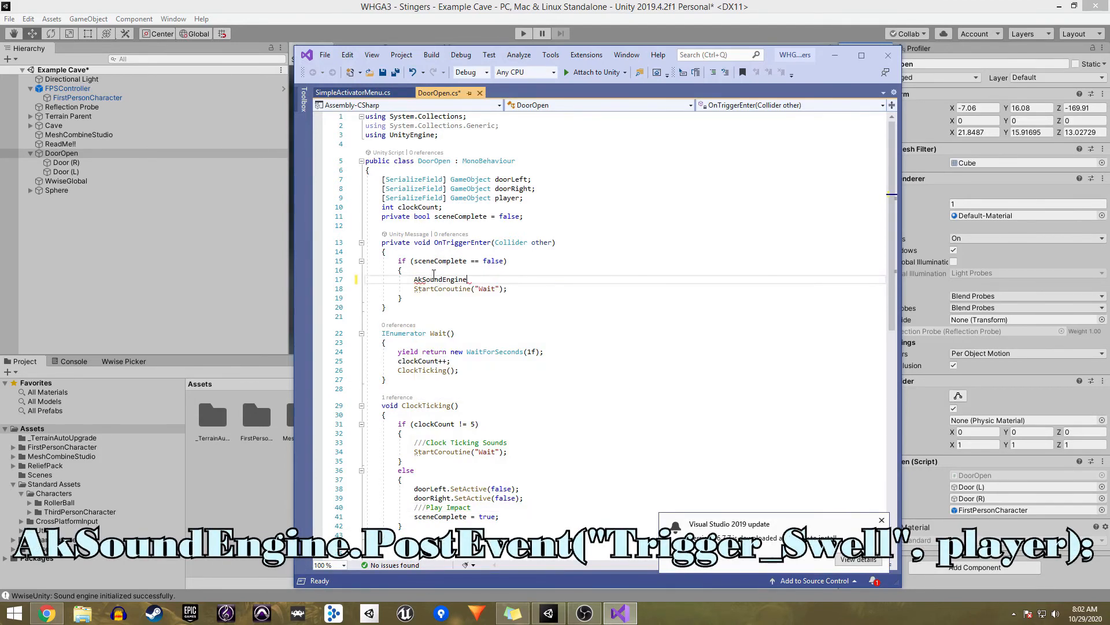
pyautogui.write('.PostEvent("T')
pyautogui.write('rigger_Swell", player)')
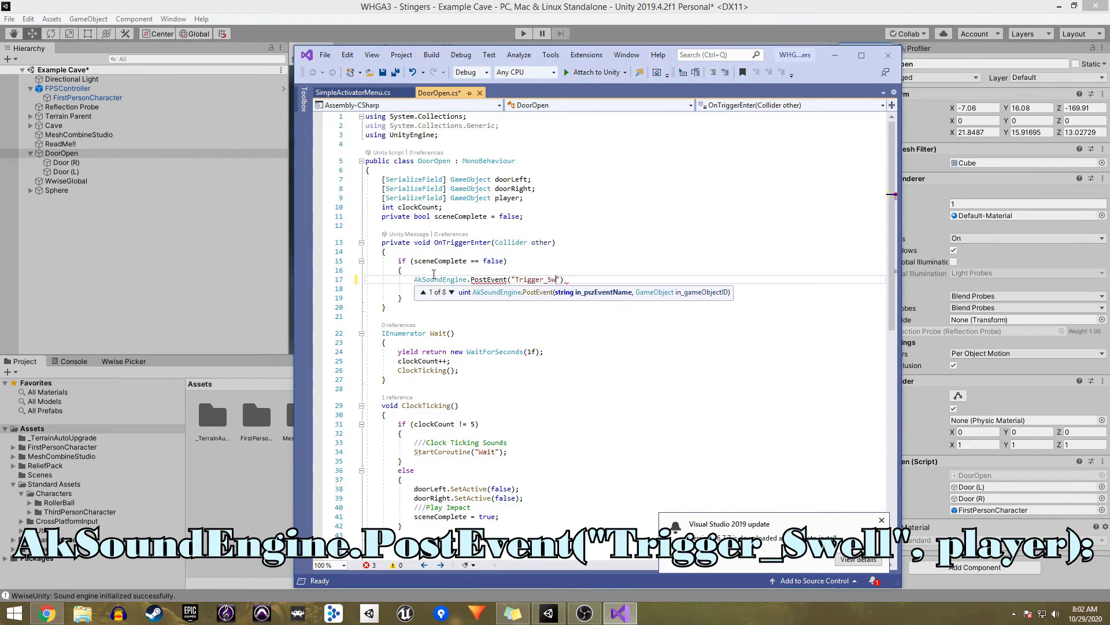
pyautogui.write(';')
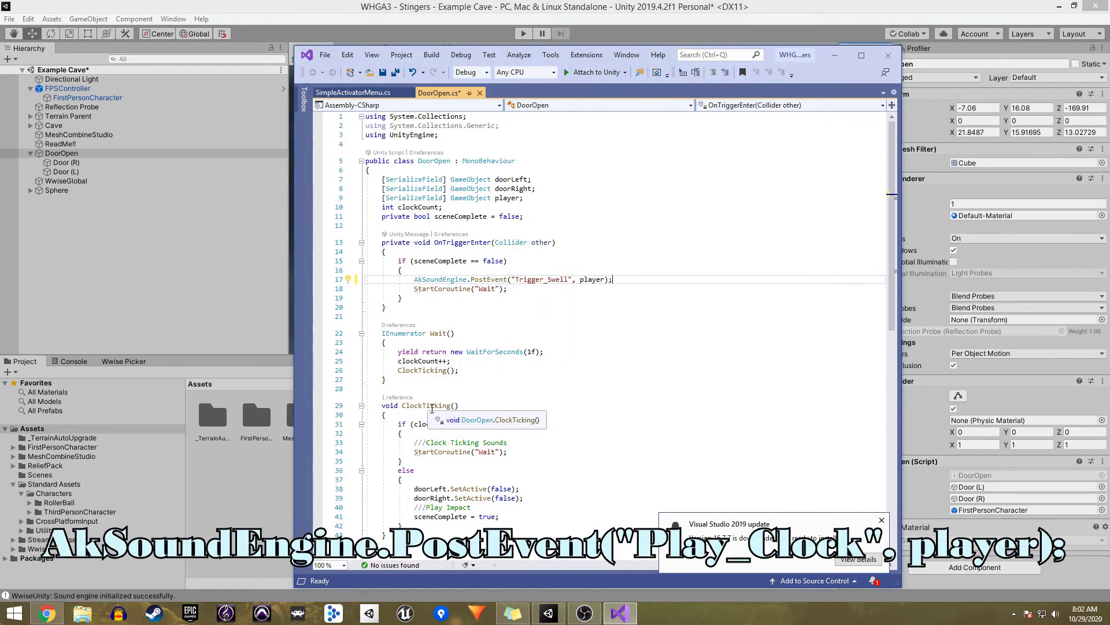
# Replace the Clock Ticking Sounds comment in ClockTicking with AkSoundEngine.PostEvent("Play_Clock", player); and save the script
pyautogui.moveTo(507, 443); pyautogui.dragTo(414, 443)
pyautogui.write('AkSoundE')
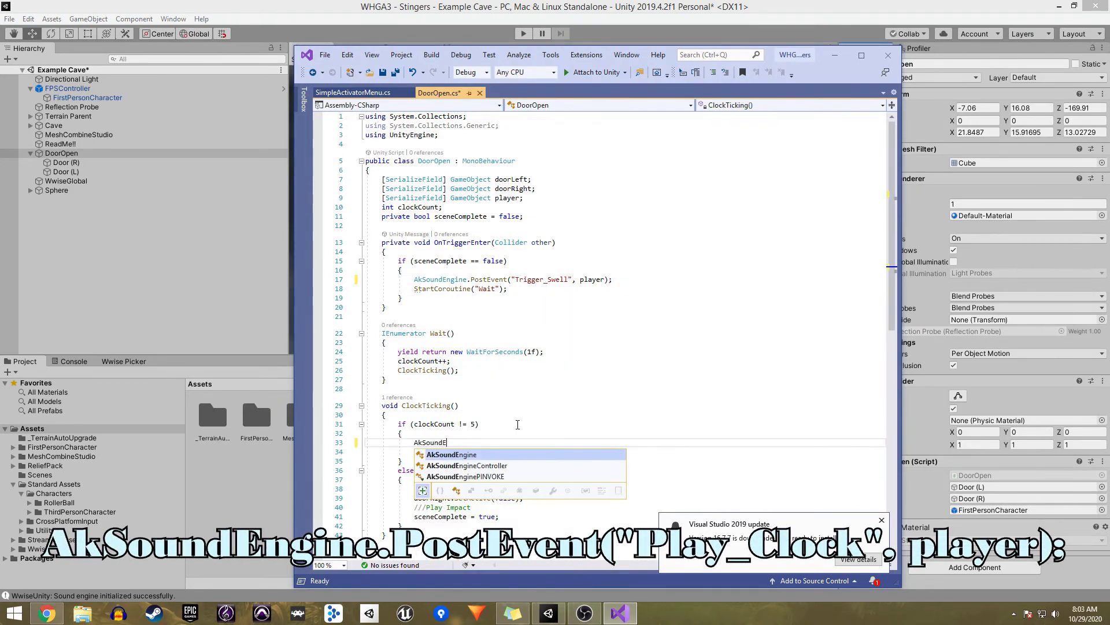
pyautogui.write('ngine.PostEvent("Play_Clock", player);')
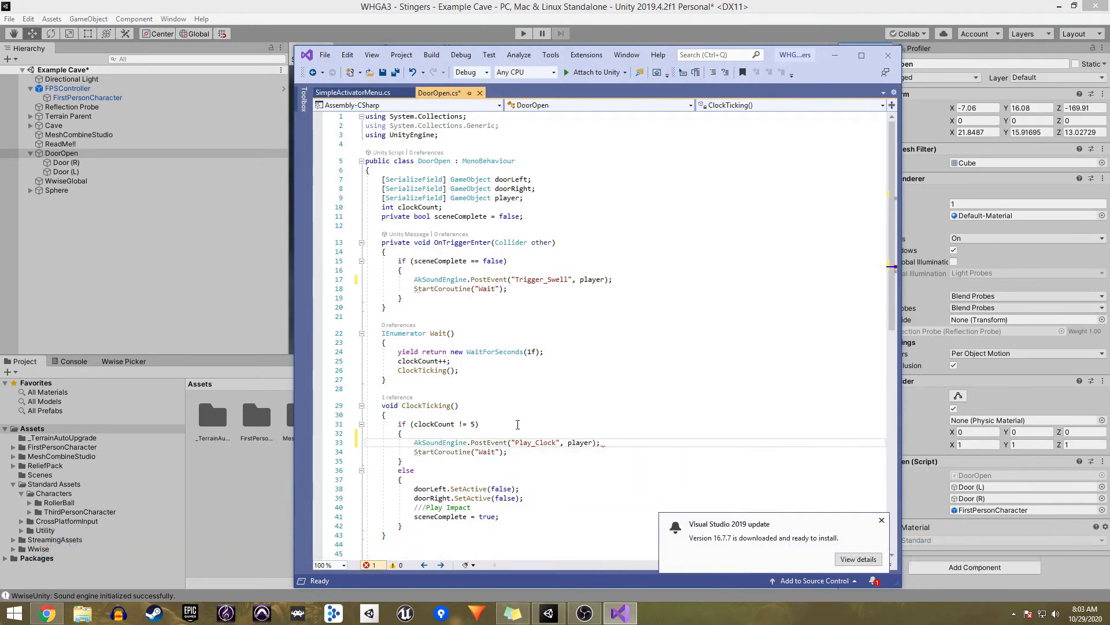
pyautogui.hotkey('ctrl', 's')
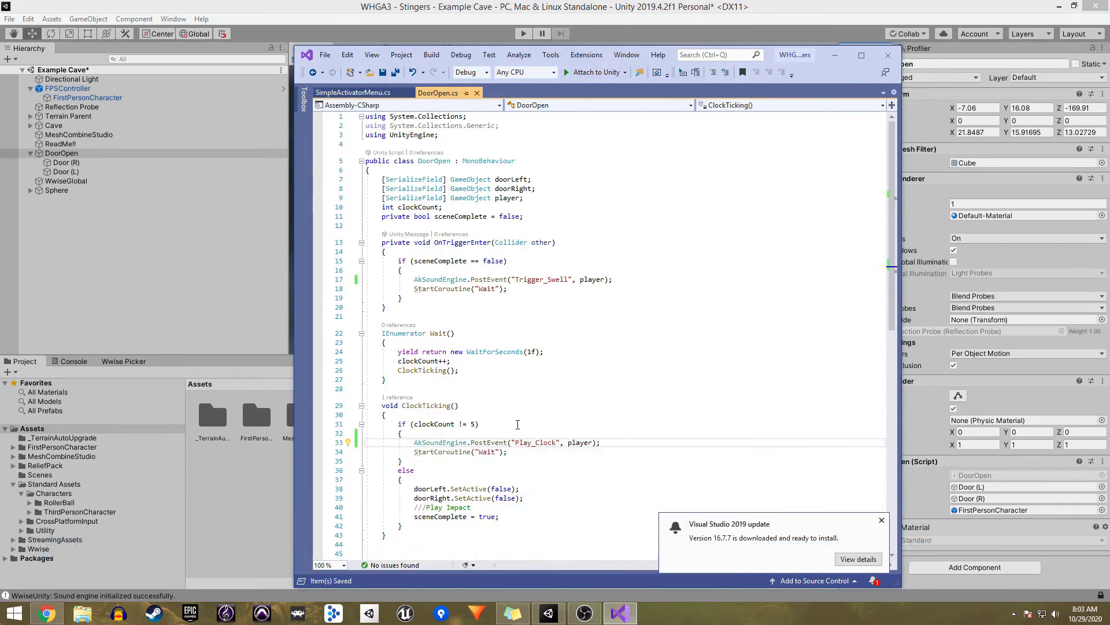
# Replace the Play Impact comment in the else branch with AkSoundEngine.PostEvent("Trigger_Impact", player); and save the script
pyautogui.moveTo(471, 507); pyautogui.dragTo(414, 507)
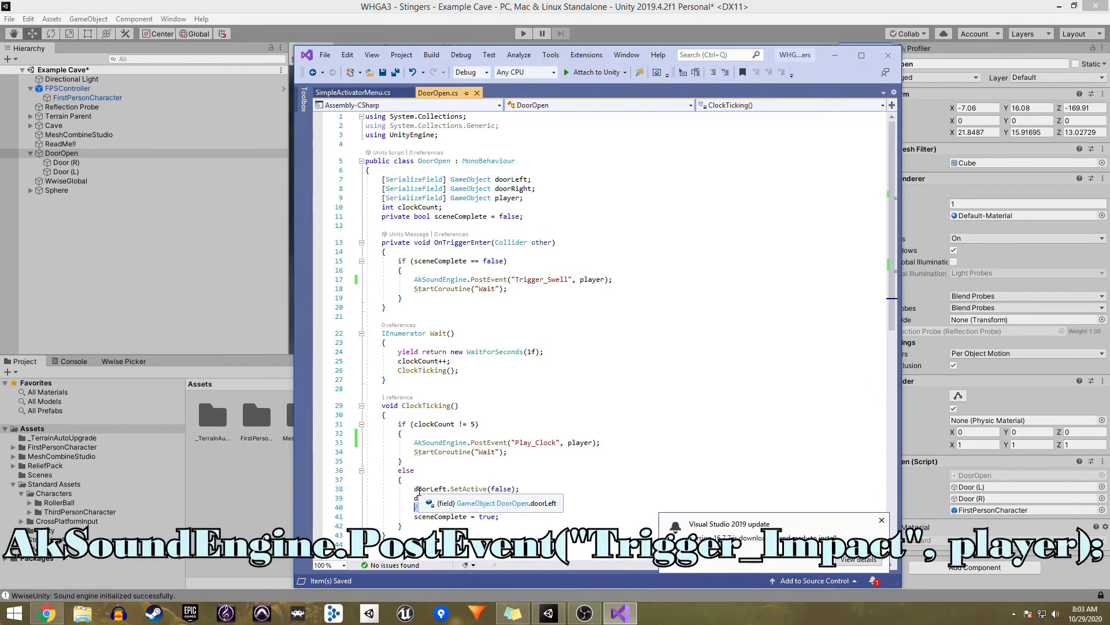
pyautogui.write('AkSoundEngine.PostEvent("Tr')
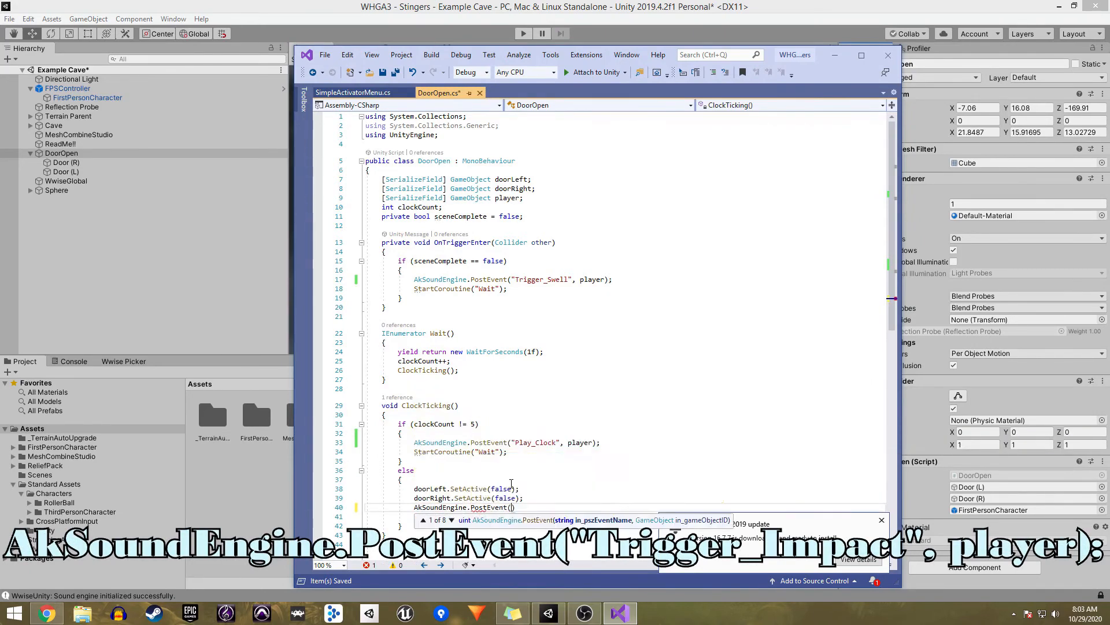
pyautogui.write('igger_Impact", player);')
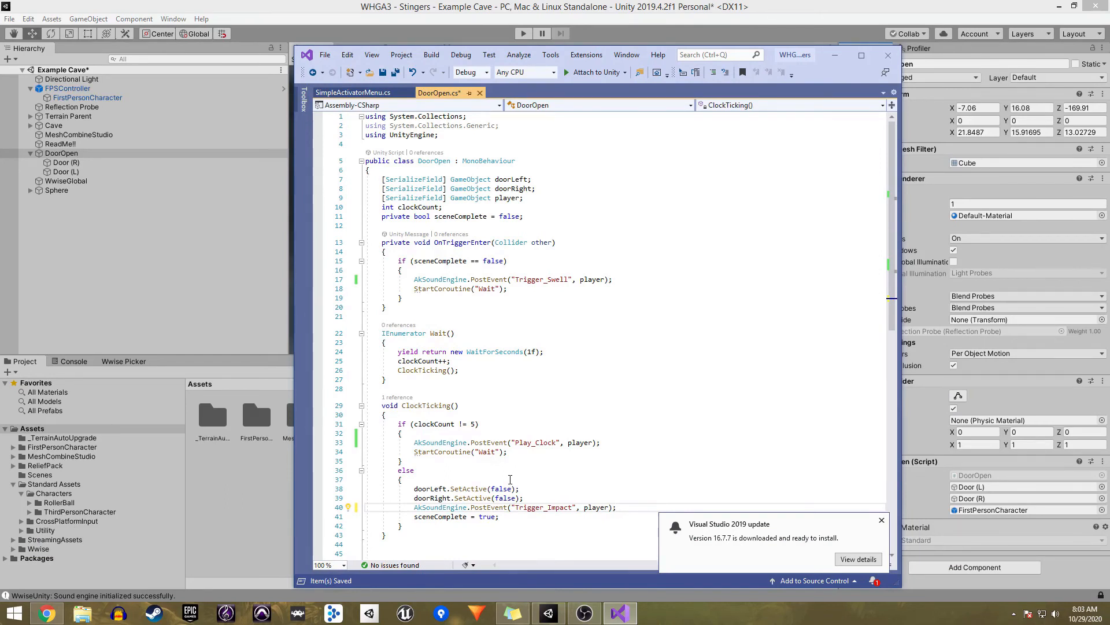
pyautogui.hotkey('ctrl', 's')
pyautogui.click(475, 505)
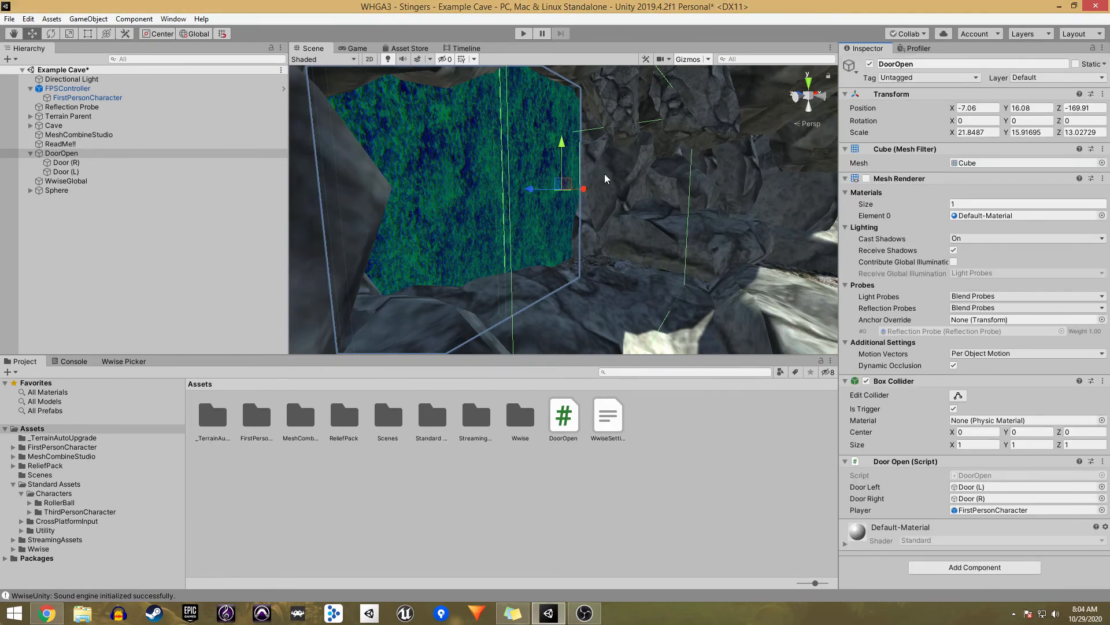
# Switch back to Unity and create a cube inside the cave, named LocationDiscoveryTrigger
pyautogui.moveTo(604, 178); pyautogui.dragTo(422, 167)
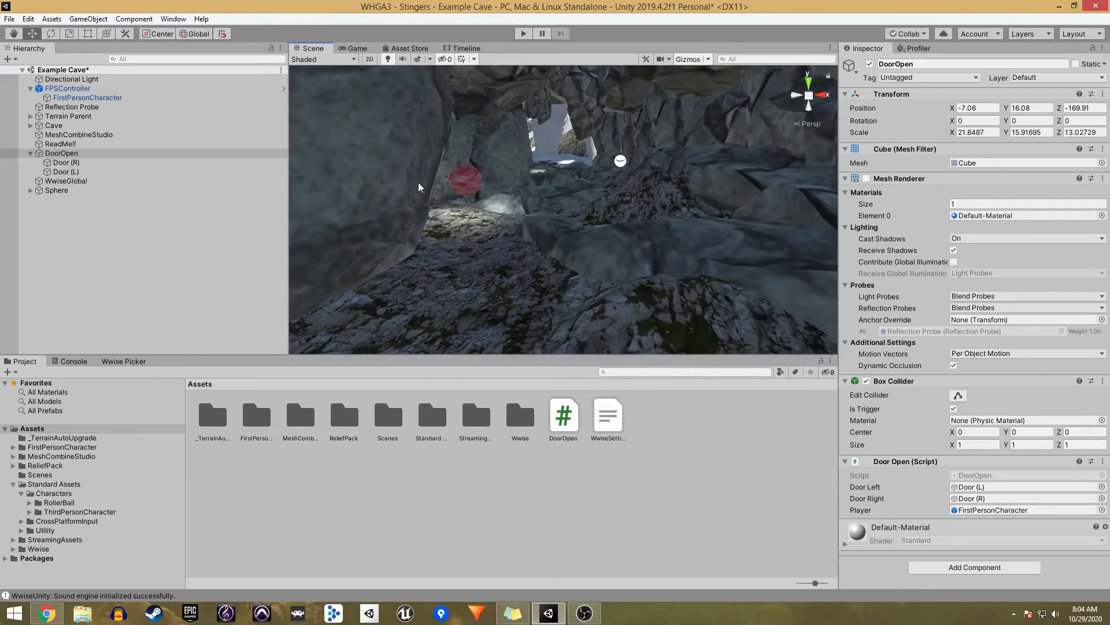
pyautogui.moveTo(463, 236); pyautogui.dragTo(511, 245)
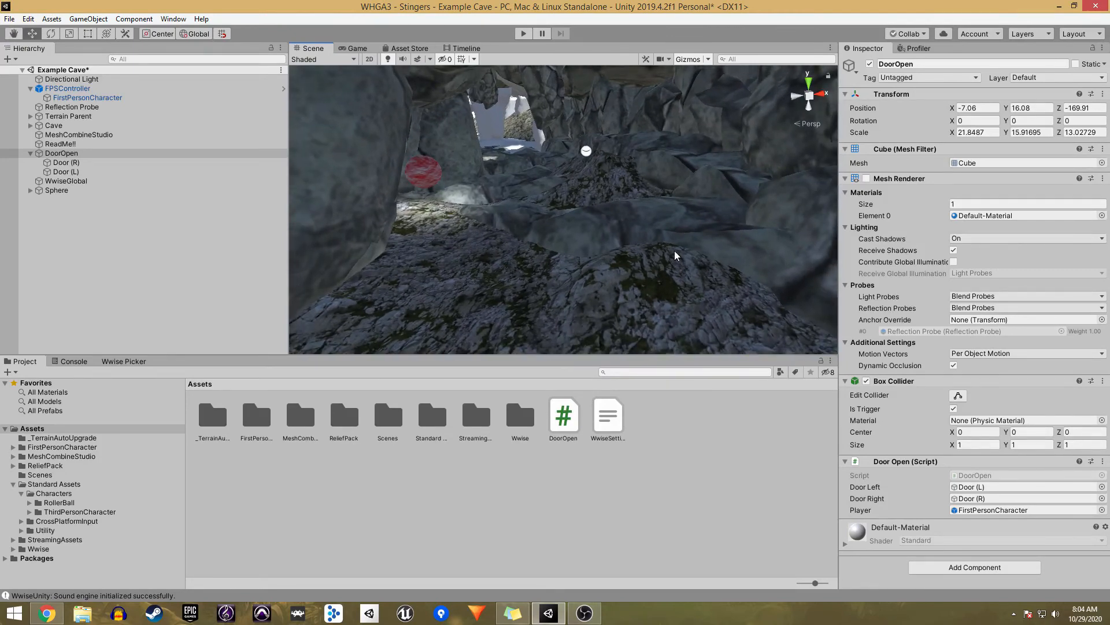
pyautogui.click(114, 236)
pyautogui.rightClick(114, 236)
pyautogui.moveTo(172, 353)
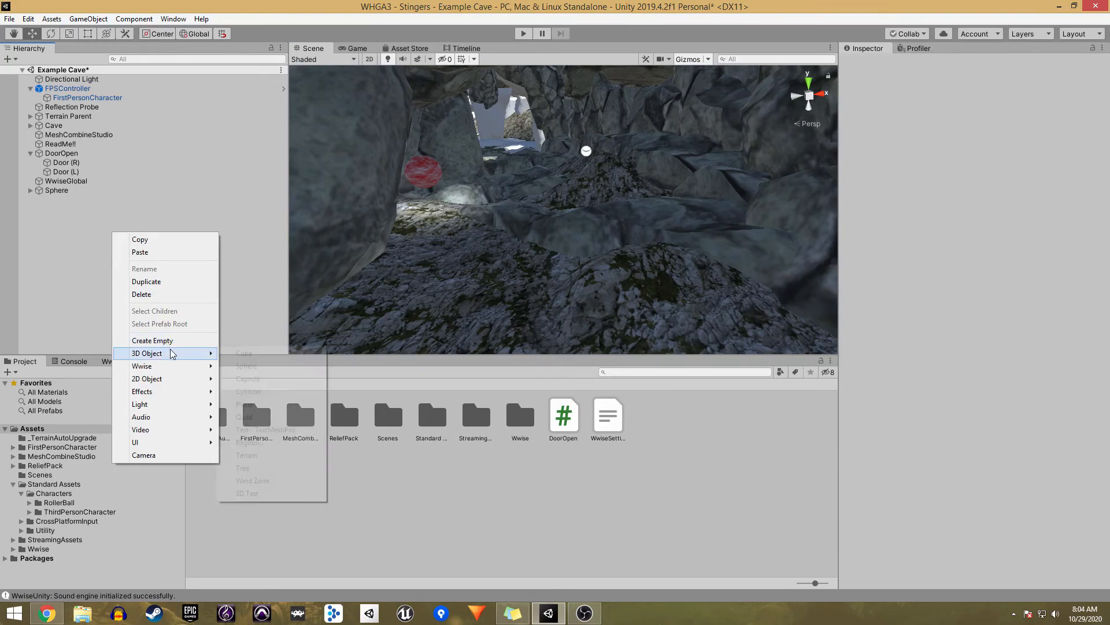
pyautogui.click(245, 353)
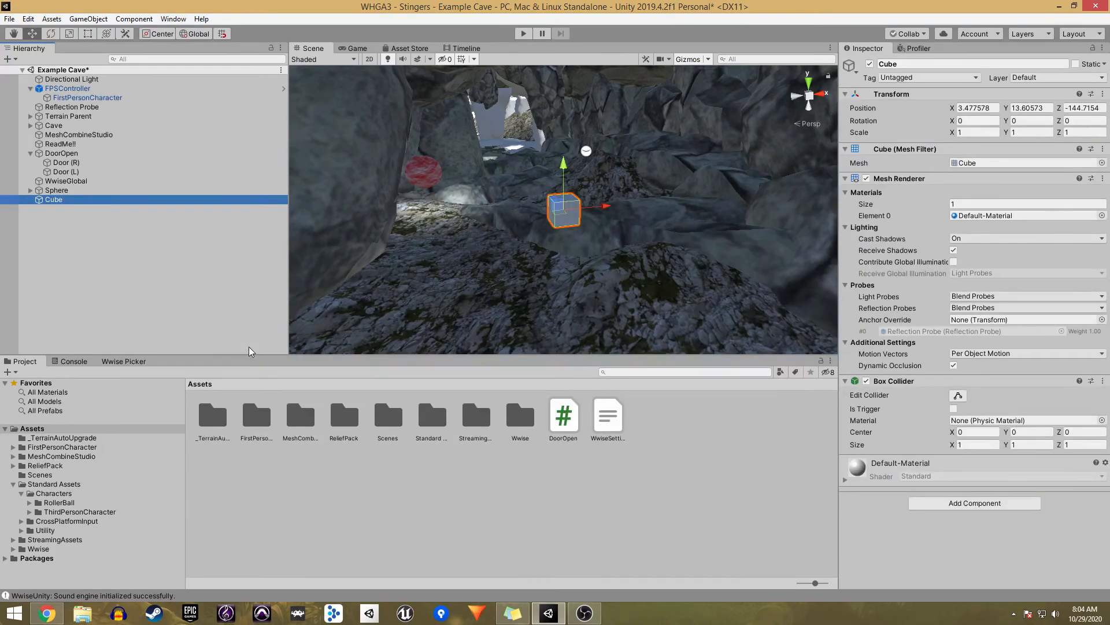
pyautogui.write('Locati')
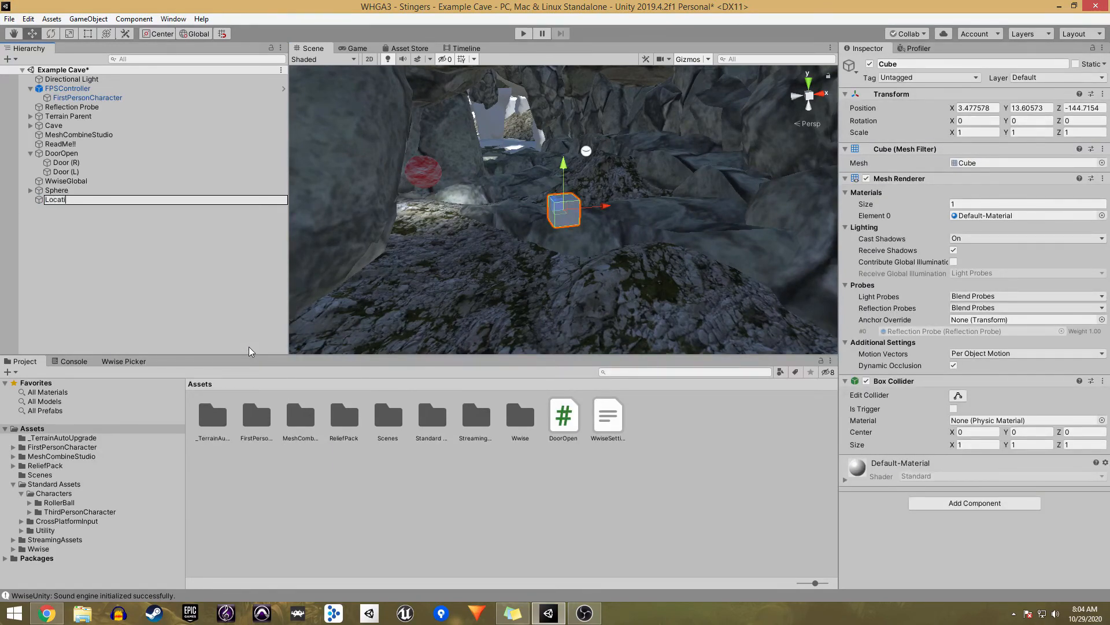
pyautogui.write('onDiscoveryTrigger')
pyautogui.press('Return')
# Stretch the LocationDiscoveryTrigger cube across the cave passage to a scale of about 31 × 24 × 1 and disable its Mesh Renderer
pyautogui.moveTo(639, 278); pyautogui.dragTo(671, 279)
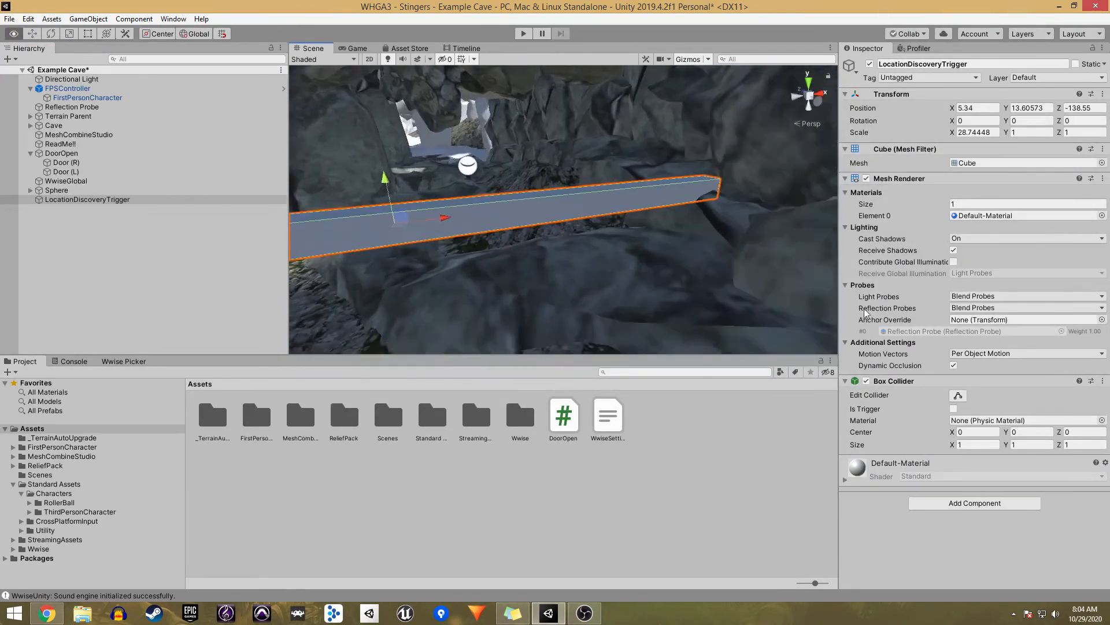
pyautogui.press('r')
pyautogui.moveTo(574, 191); pyautogui.dragTo(575, 102)
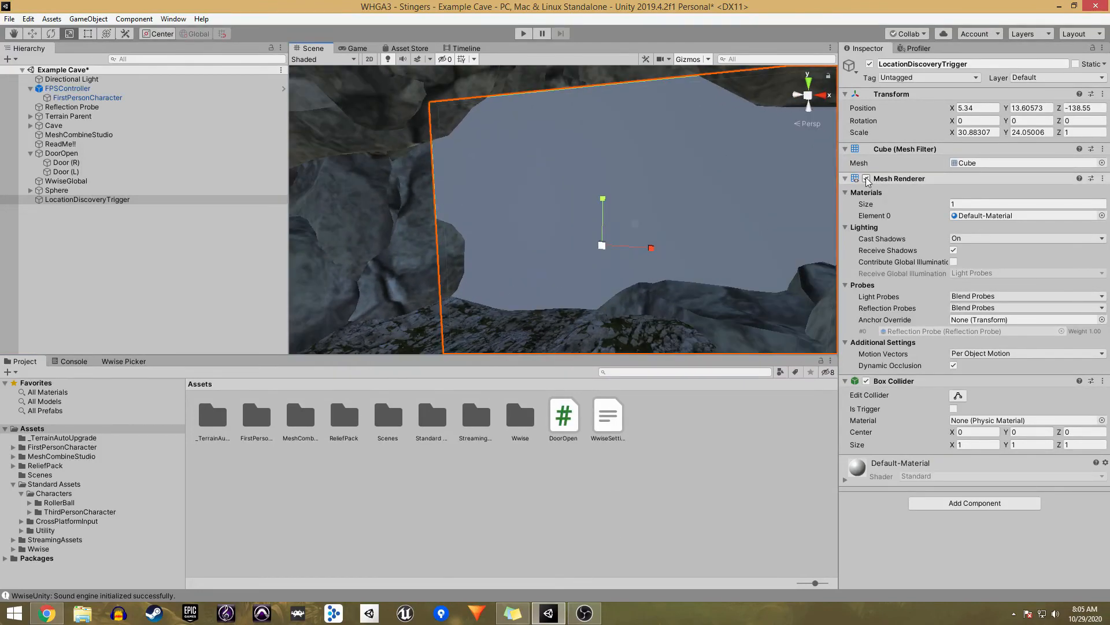
pyautogui.click(867, 179)
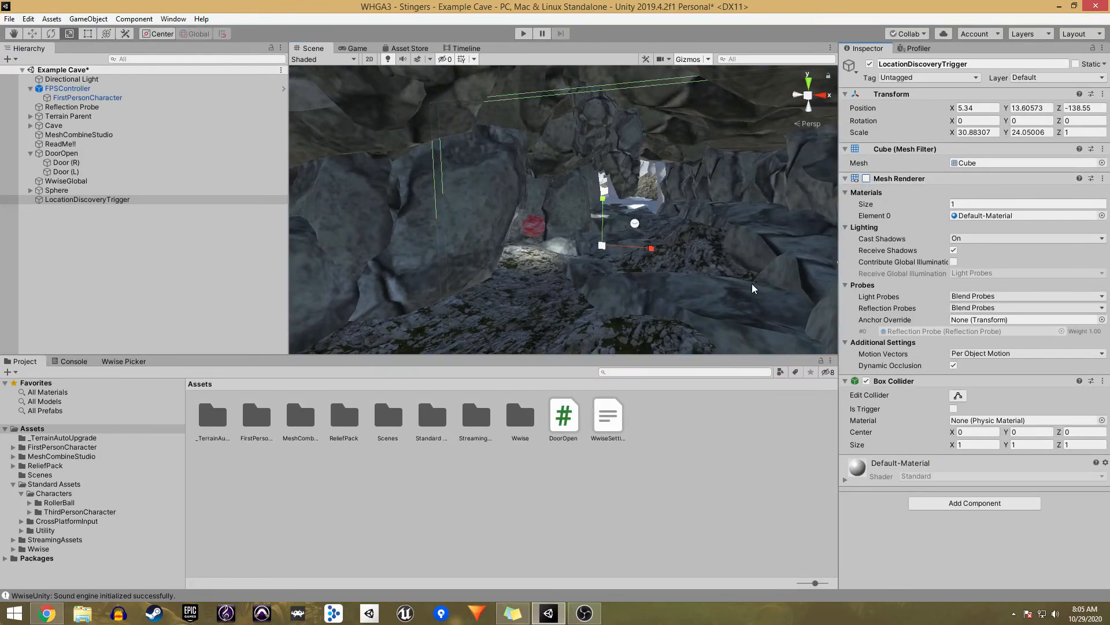
# Enable Is Trigger on the cube's Box Collider, then add a new script named RoomDiscovery and open it in Visual Studio
pyautogui.click(951, 508)
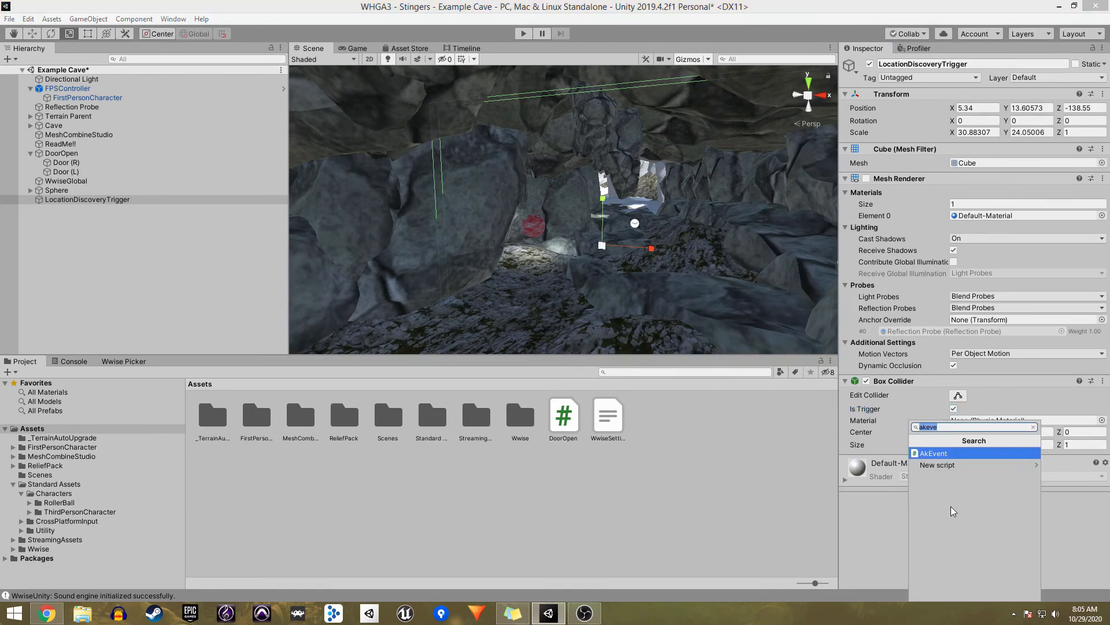
pyautogui.write('RoomDiscovery')
pyautogui.press('Return')
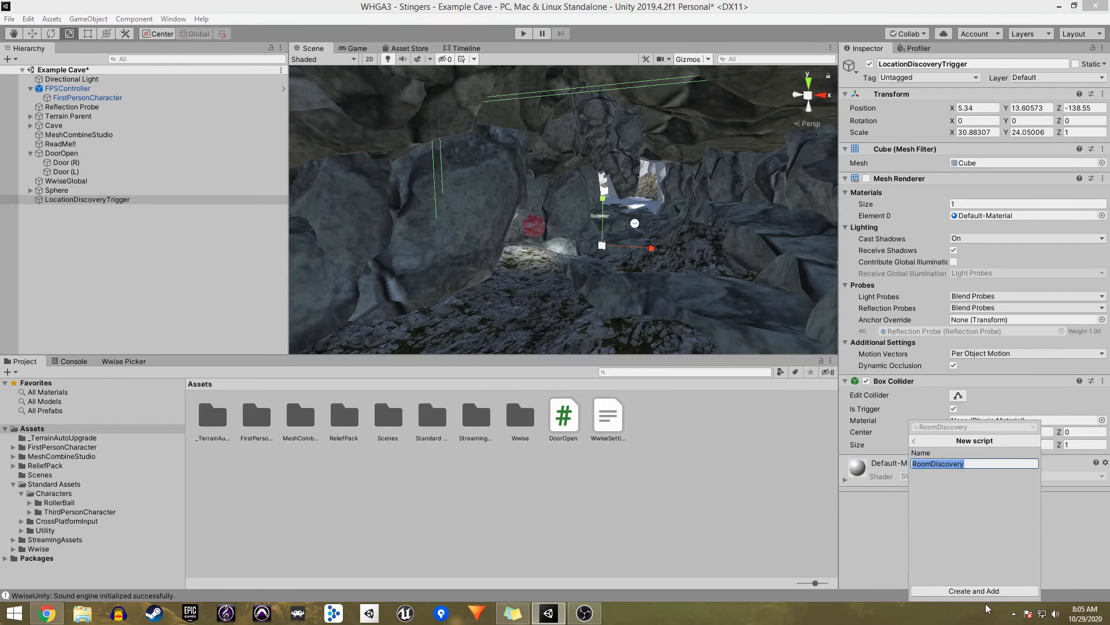
pyautogui.click(976, 591)
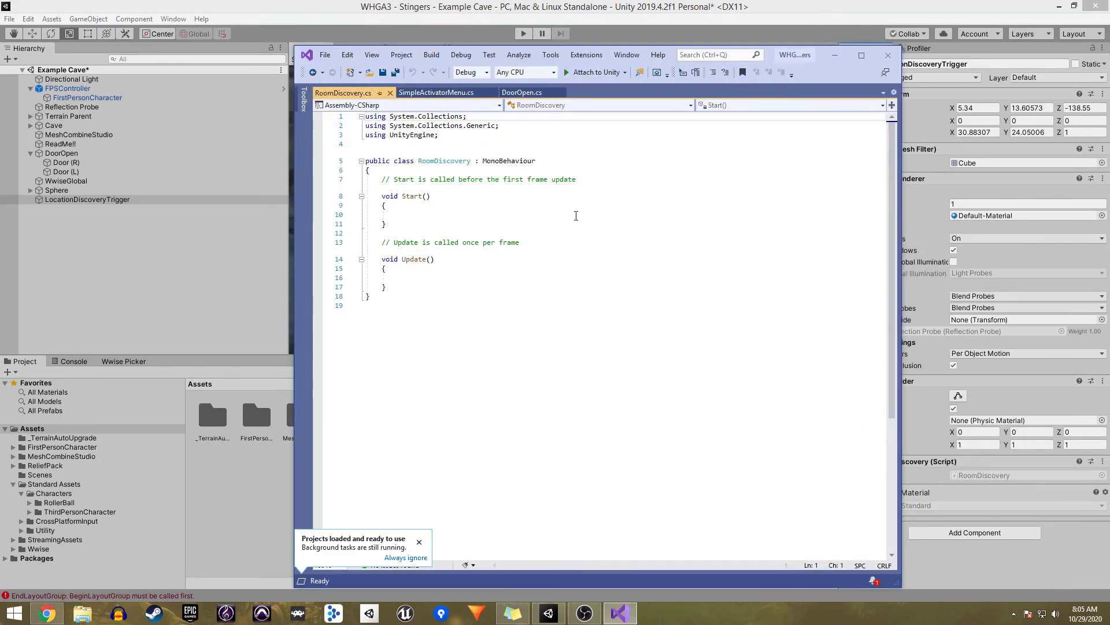
# Replace the default Start and Update methods in the RoomDiscovery class with the field private bool sceneComplete = false;
pyautogui.moveTo(387, 287); pyautogui.dragTo(382, 182)
pyautogui.write('pri')
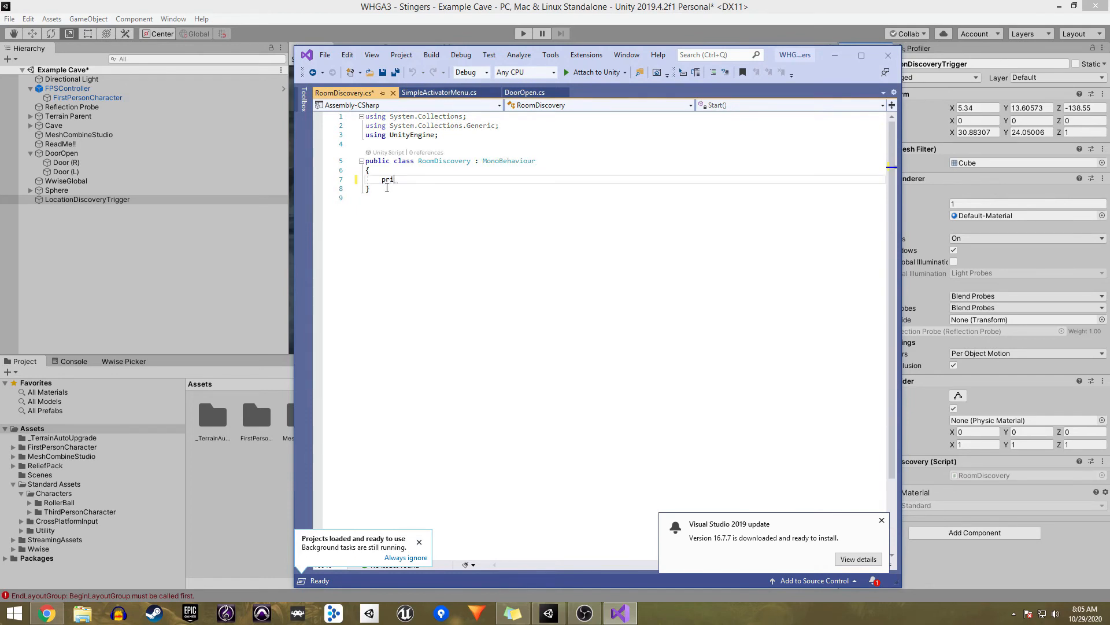
pyautogui.write('vate bool ')
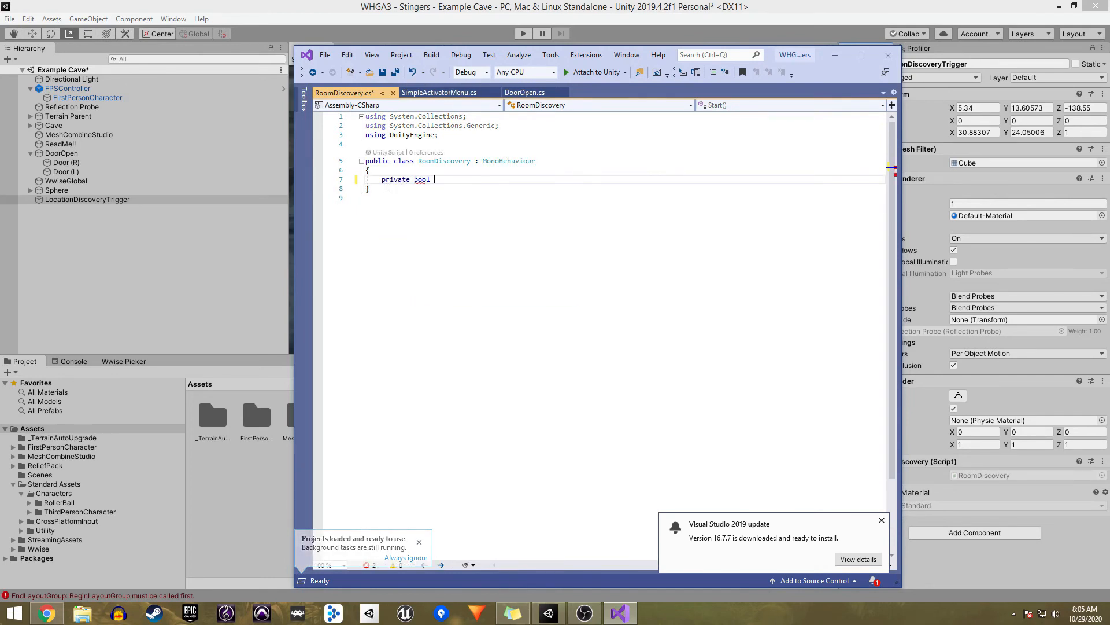
pyautogui.write('sceneC')
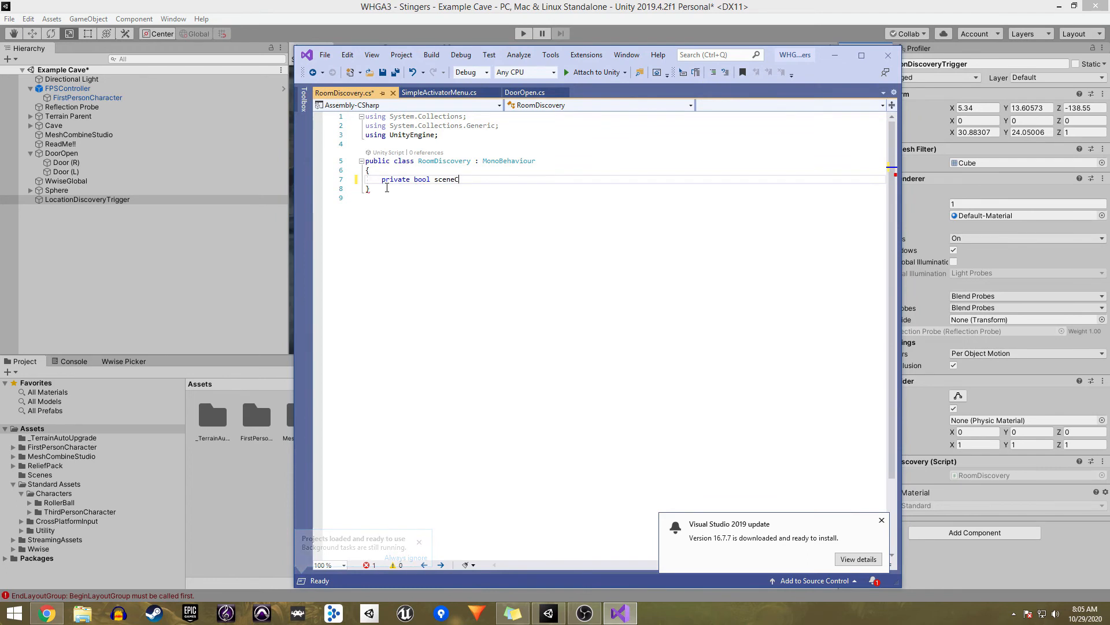
pyautogui.write('omplete')
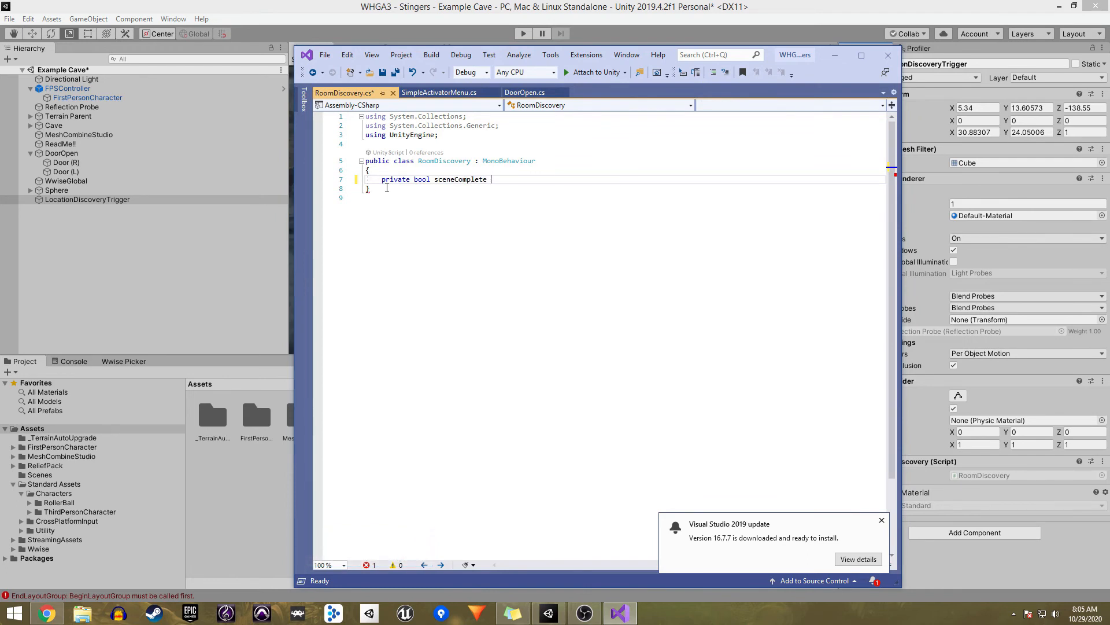
pyautogui.write(' = false;')
pyautogui.press('Return')
pyautogui.press('Return')
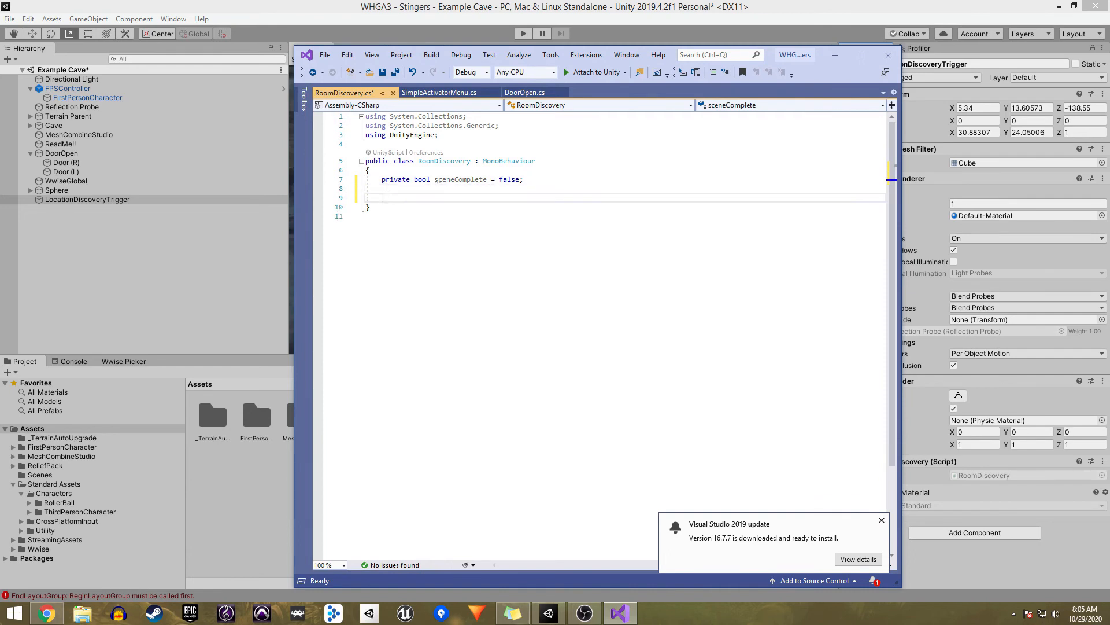
# Add a private void OnTriggerEnter(Collider other) method below the sceneComplete field
pyautogui.write('private void')
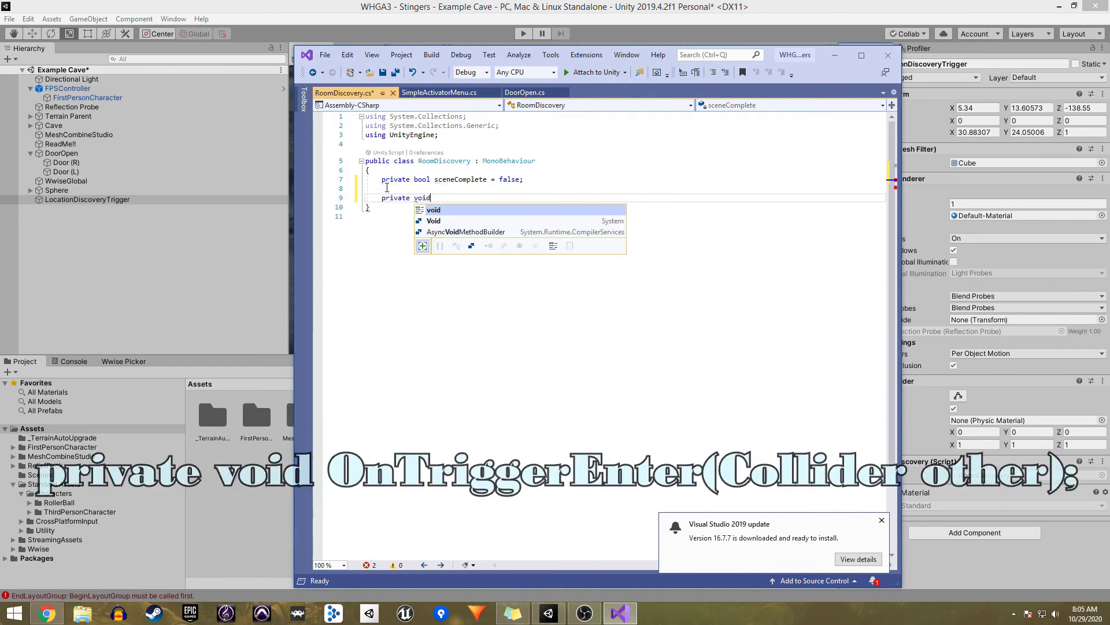
pyautogui.write(' OnTrigg')
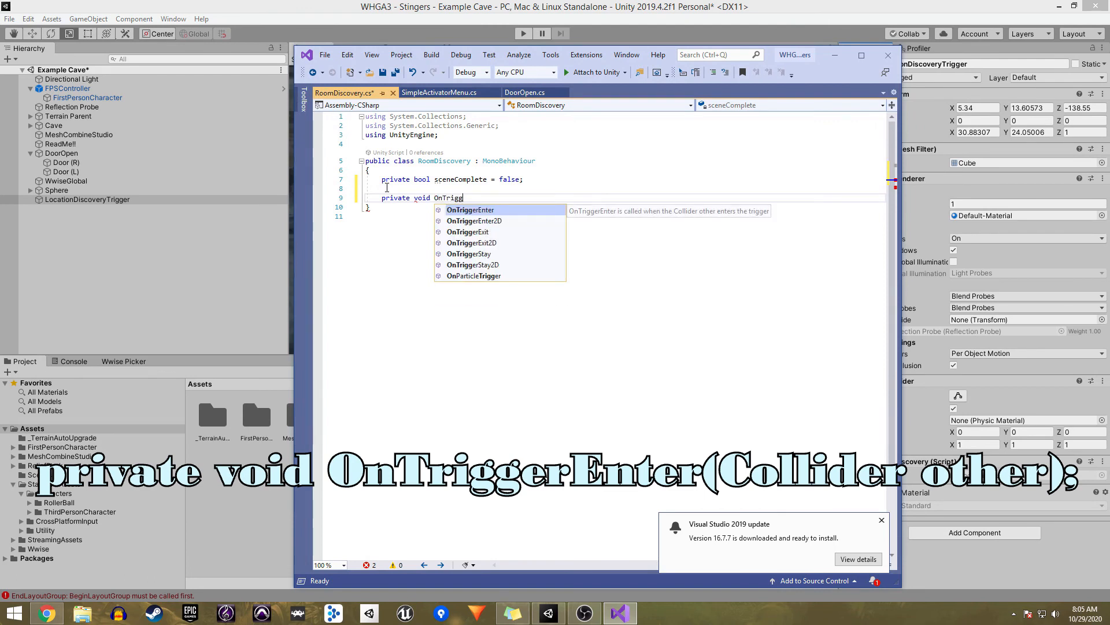
pyautogui.press('Tab')
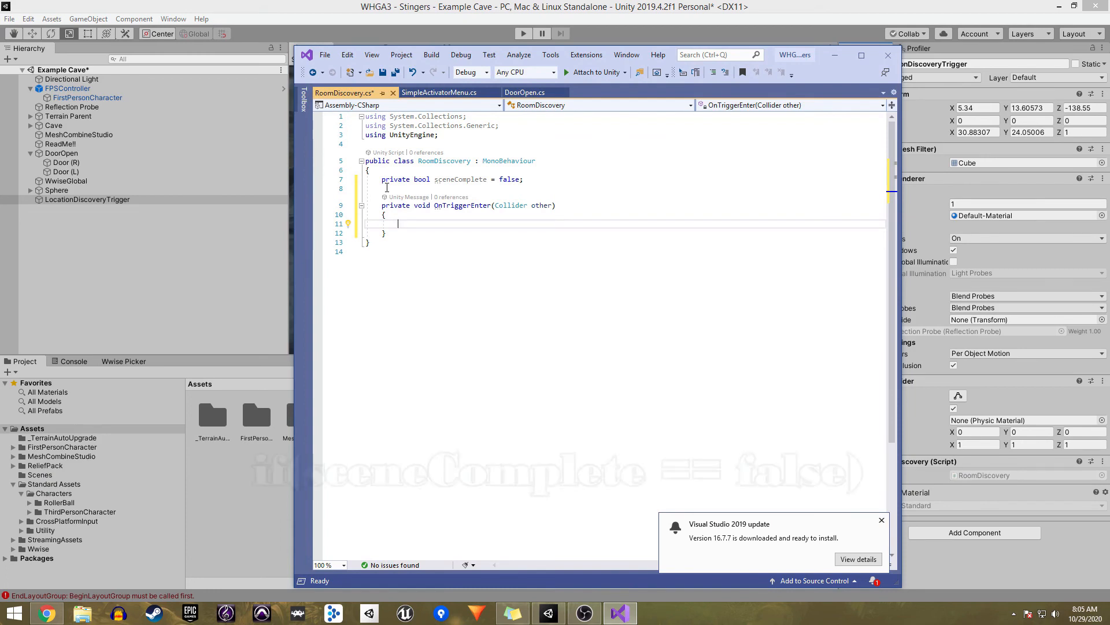
# Add an if (sceneComplete == false) block with braces inside the OnTriggerEnter method
pyautogui.write('if (')
pyautogui.write('sceneComplete == fa')
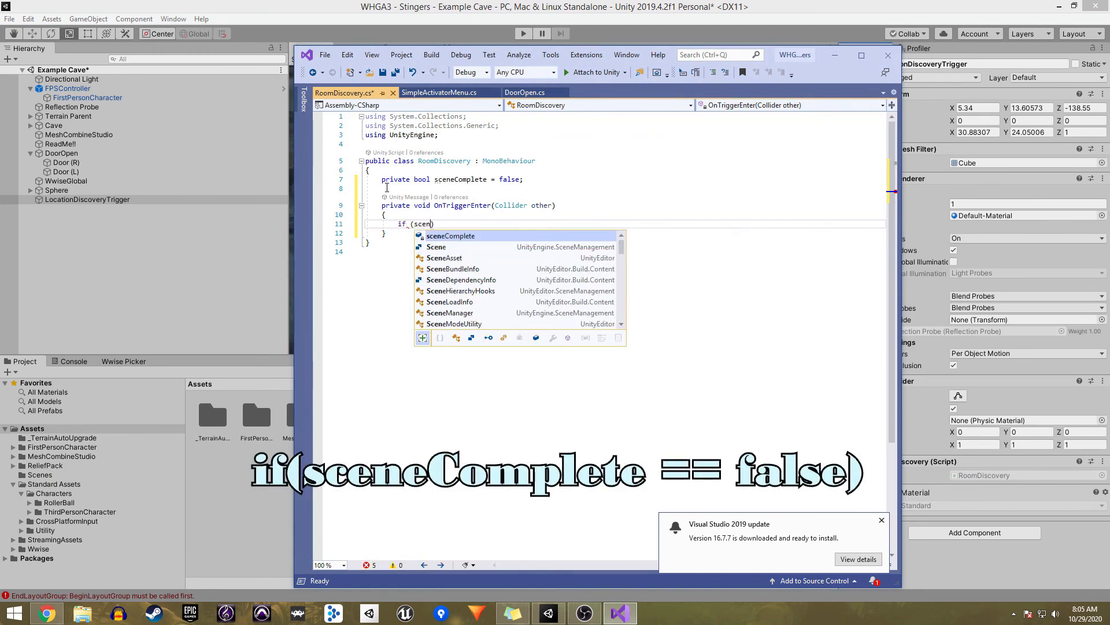
pyautogui.press('Tab')
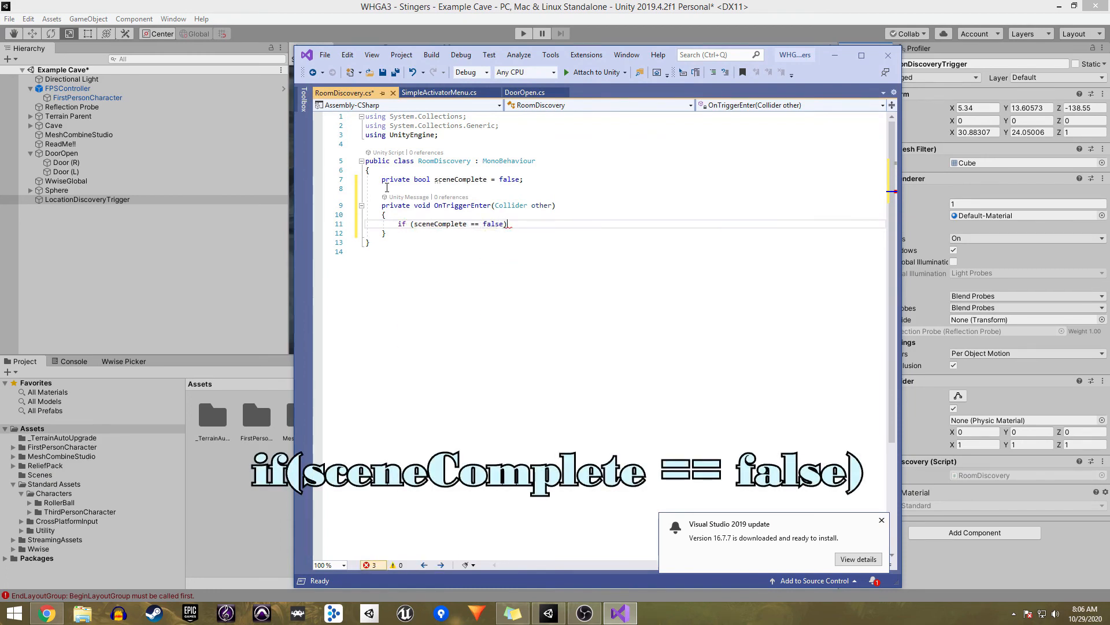
pyautogui.press('End')
pyautogui.press('Return')
pyautogui.write('{')
pyautogui.press('Return')
# Inside the if block, add AkSoundEngine.PostEvent("Trigger_RoomDiscovery", other.gameObject); and set sceneComplete to true on the following line
pyautogui.write('Ak')
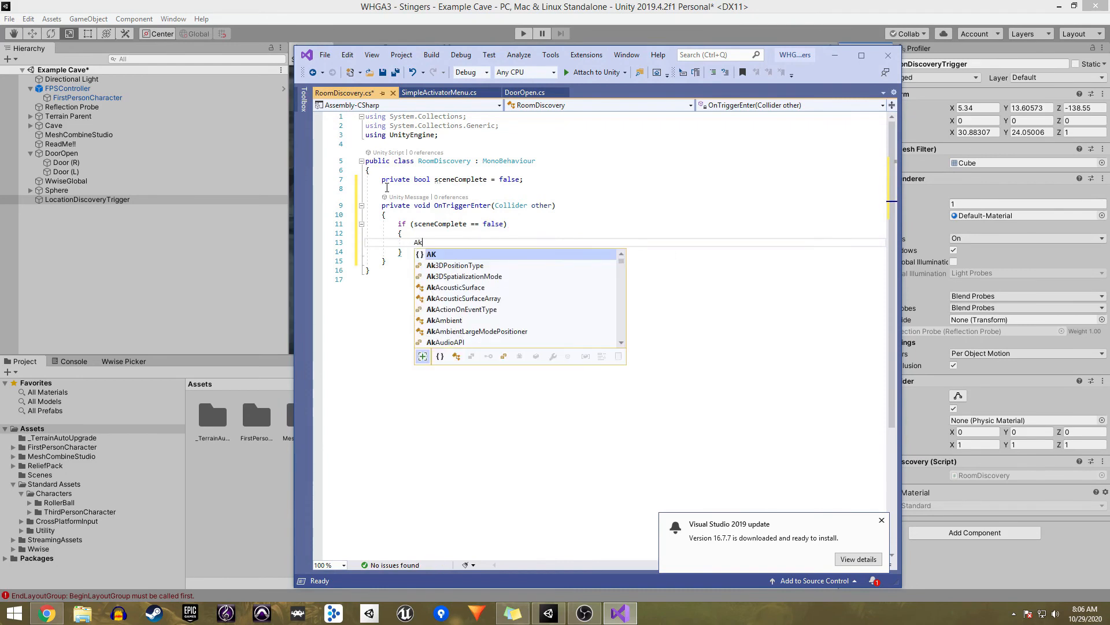
pyautogui.write('SoundEngine.PostEvent')
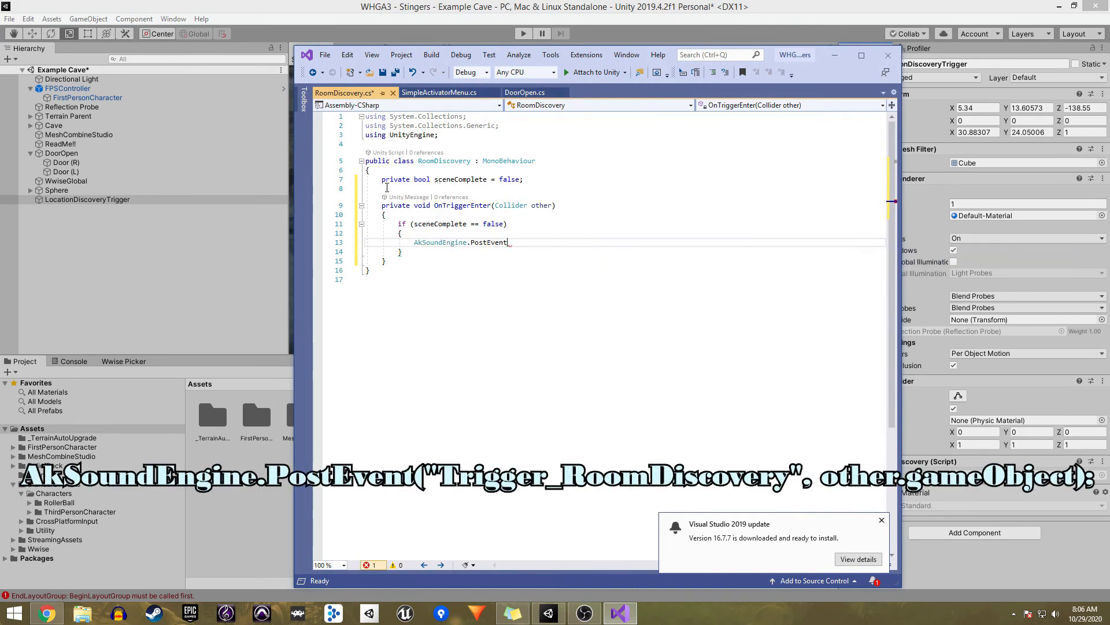
pyautogui.write('("Trigger_RoomDiscovery", ot')
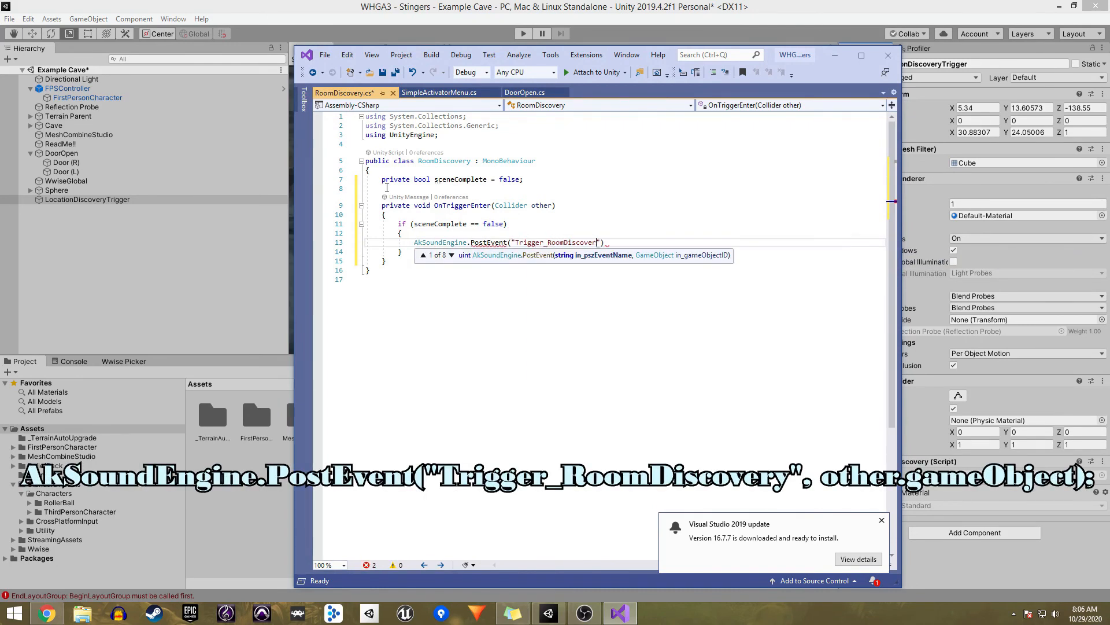
pyautogui.write('her.gameObject);')
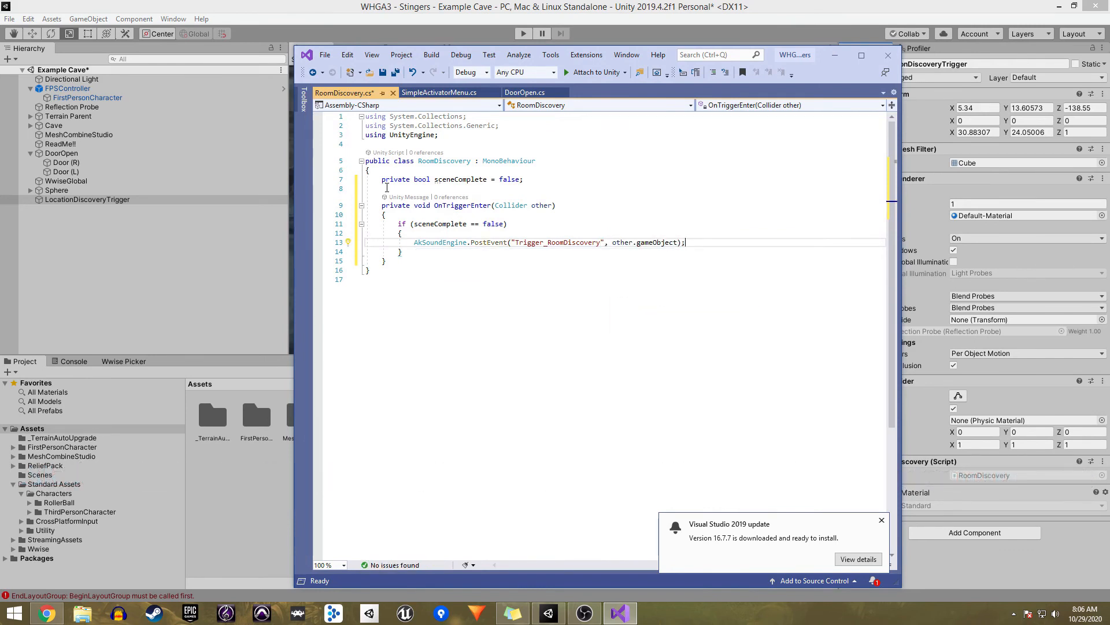
pyautogui.press('Return')
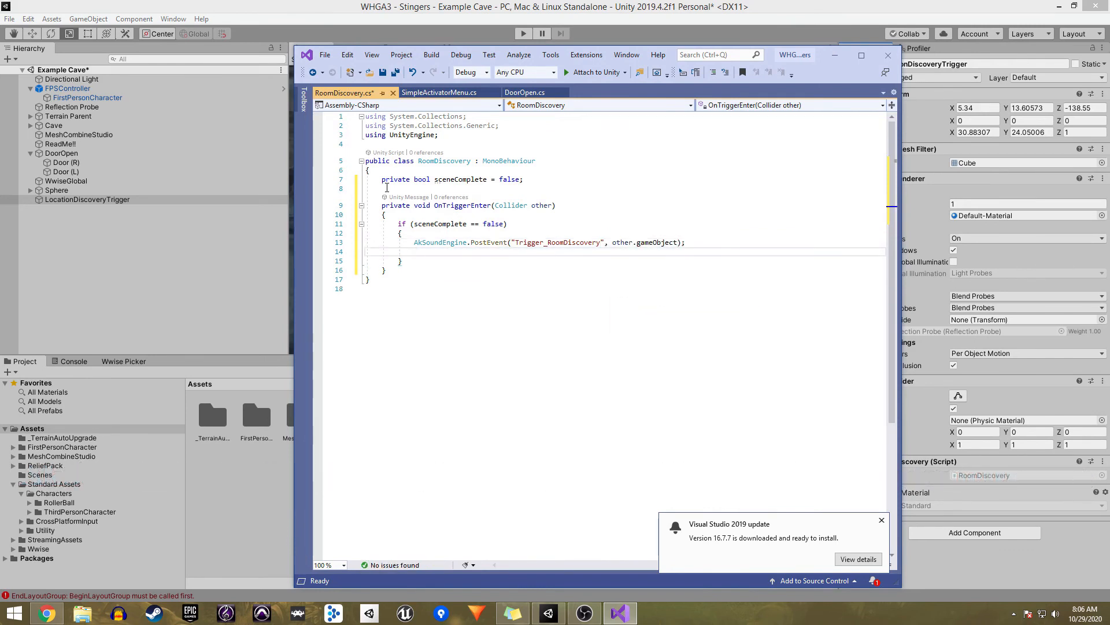
pyautogui.write('sceneComplete =')
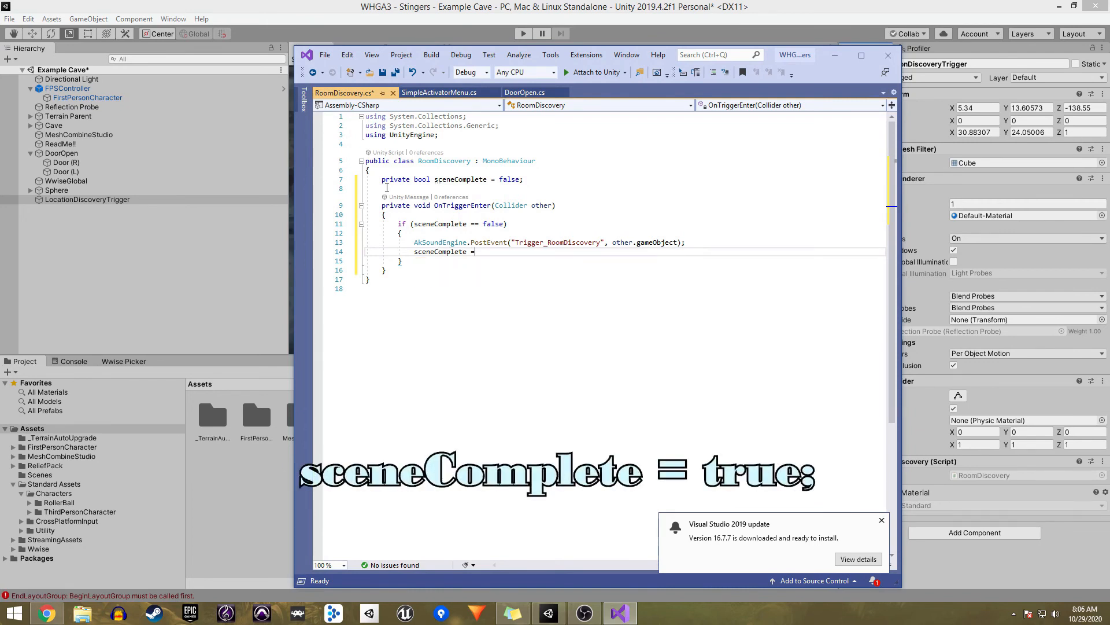
pyautogui.write(' true')
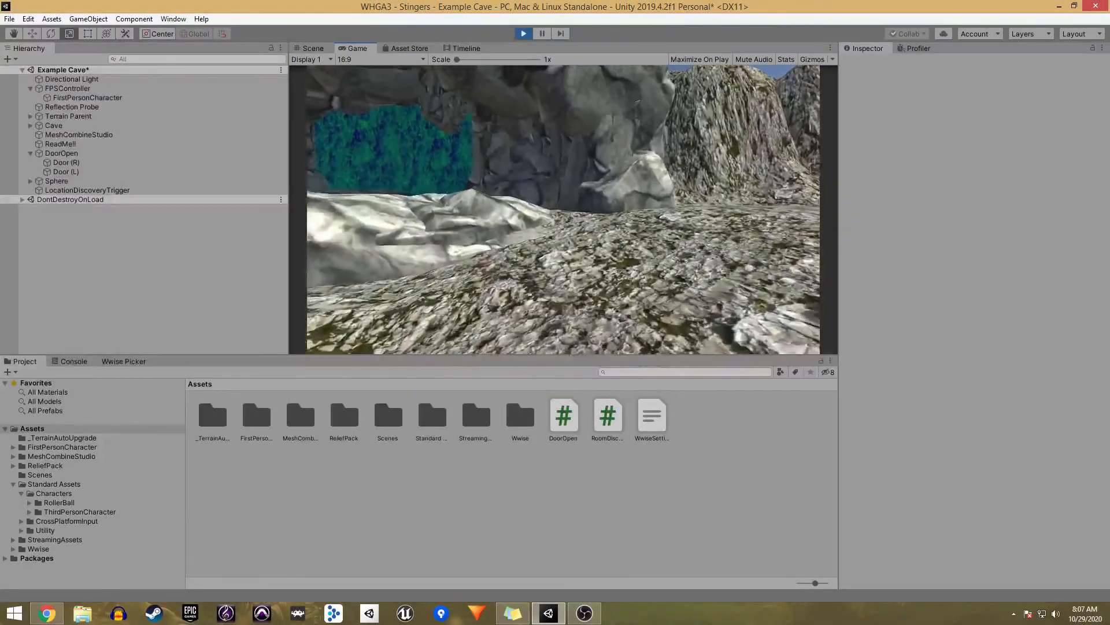
# In Unity's running game, walk the character over the rocks to the blue-green cave door and open it
pyautogui.press('w')
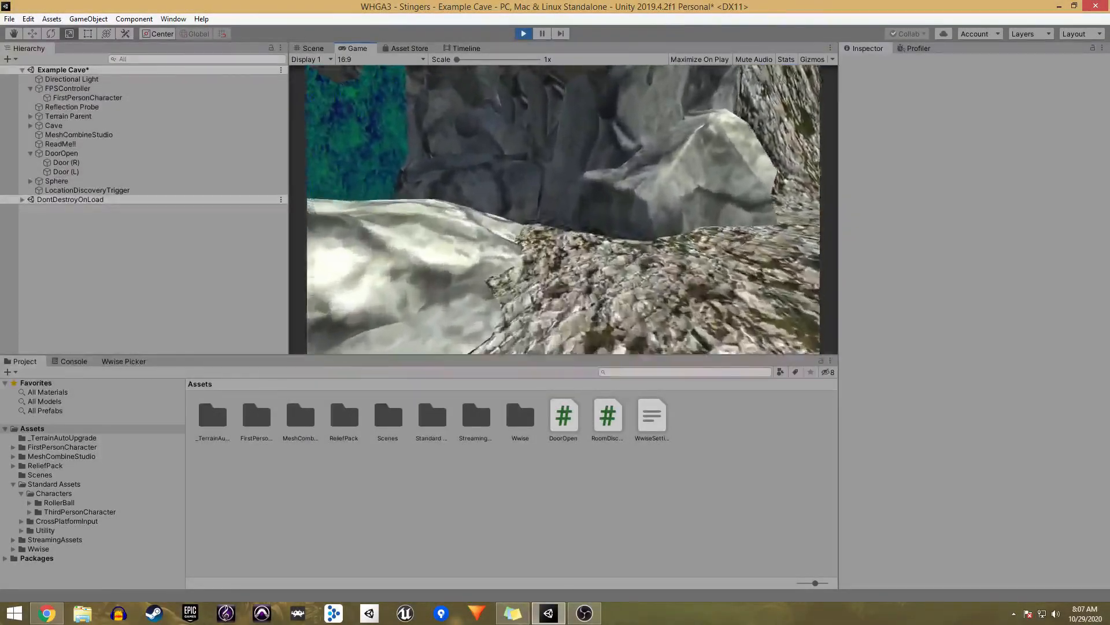
pyautogui.press('w')
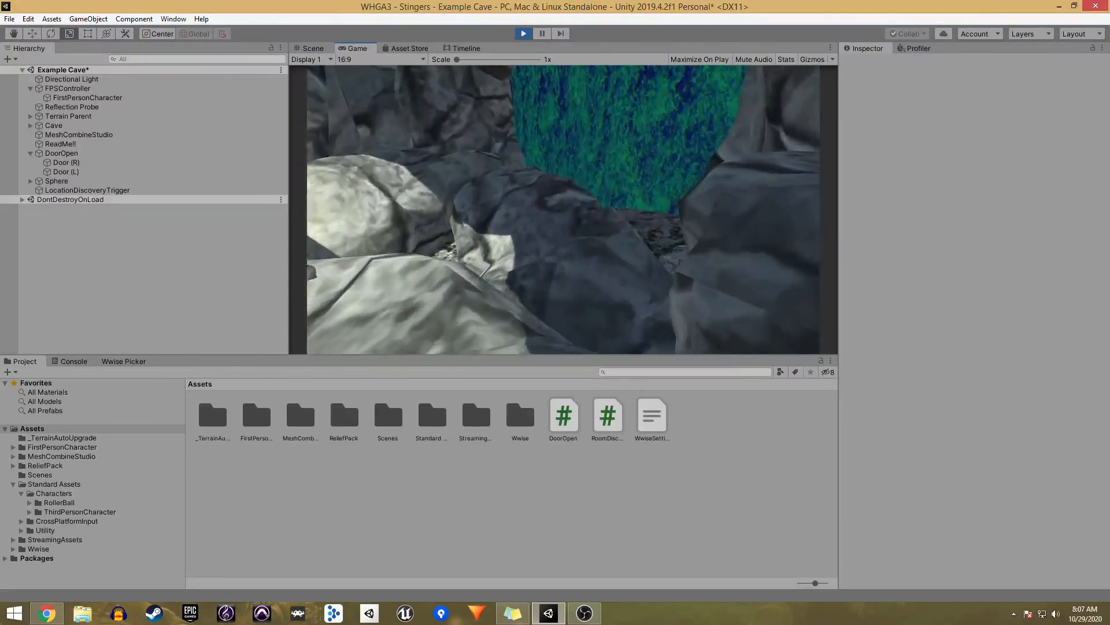
pyautogui.press('w')
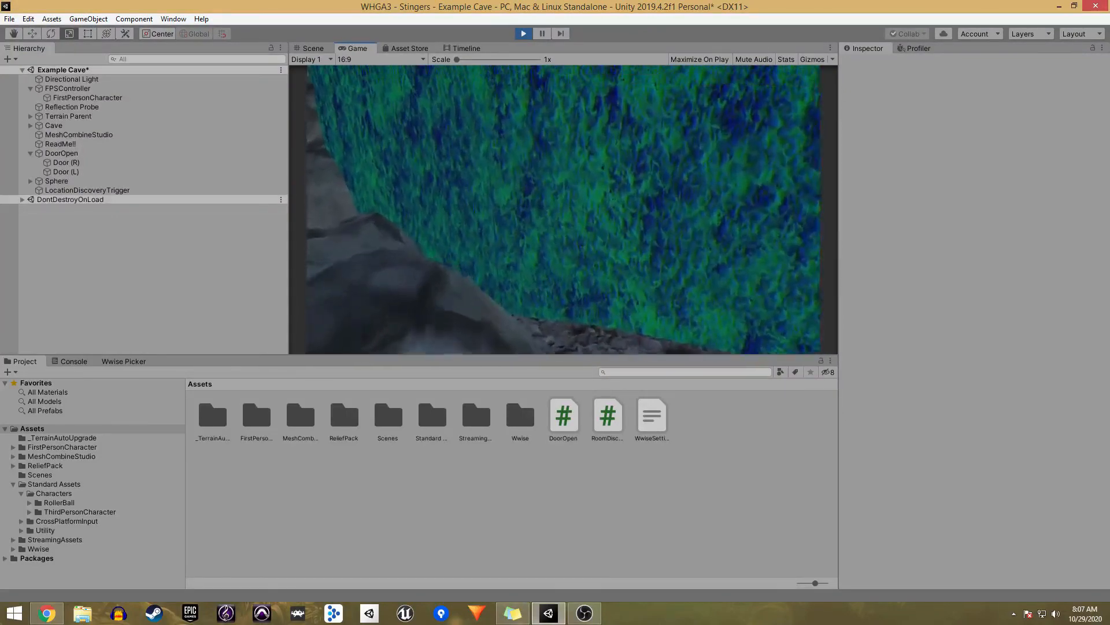
pyautogui.press('w')
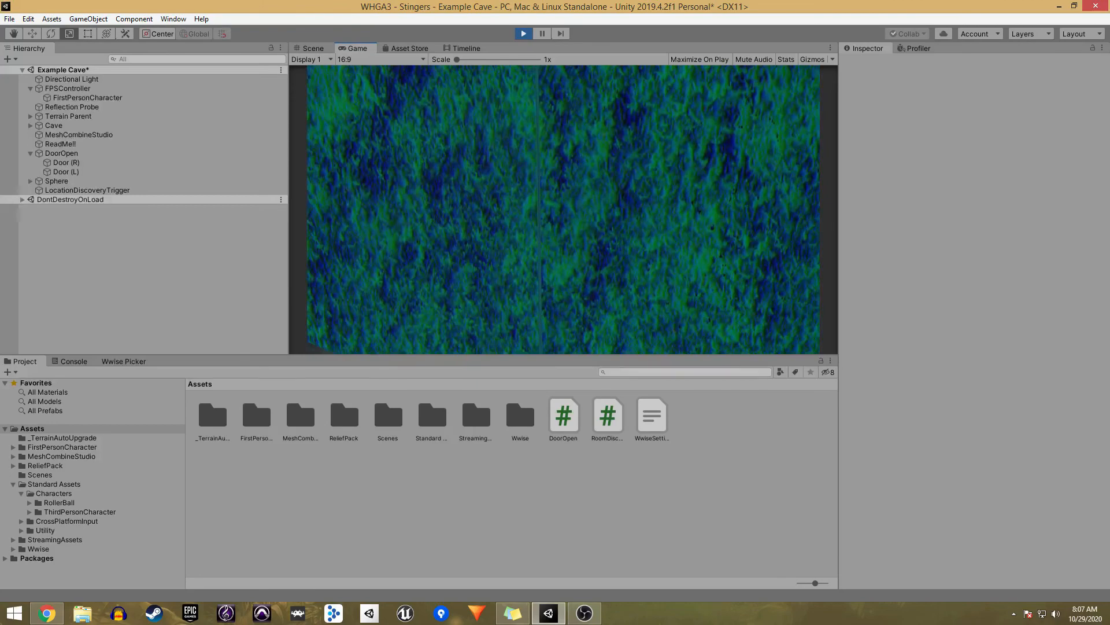
pyautogui.press('e')
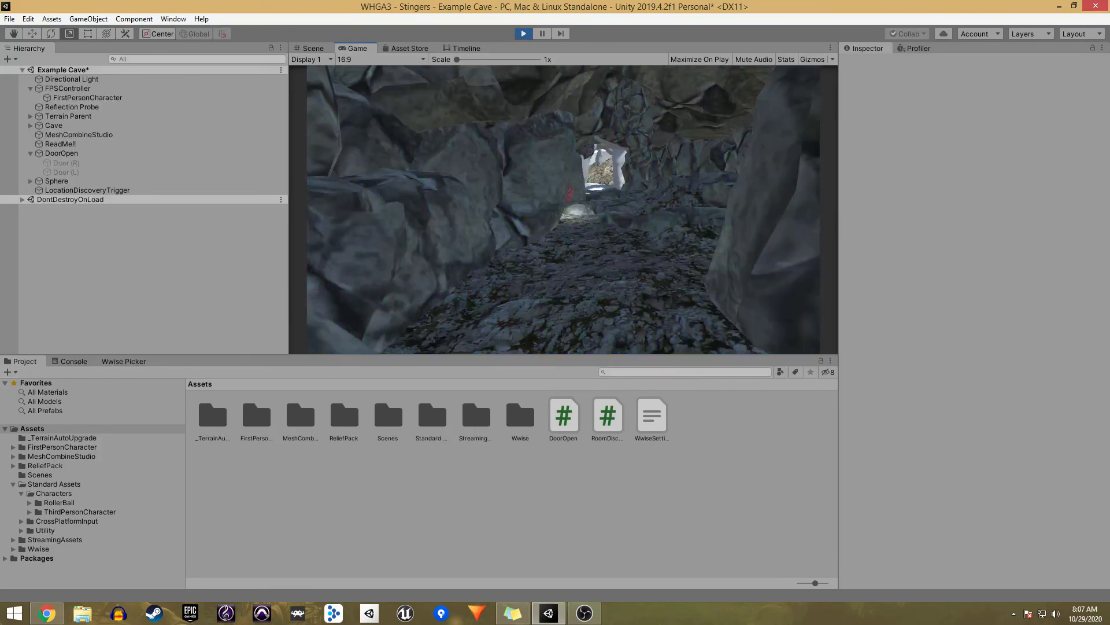
# Walk the character through the cave passage toward the red sphere to test the location discovery trigger
pyautogui.press('w')
pyautogui.press('w')
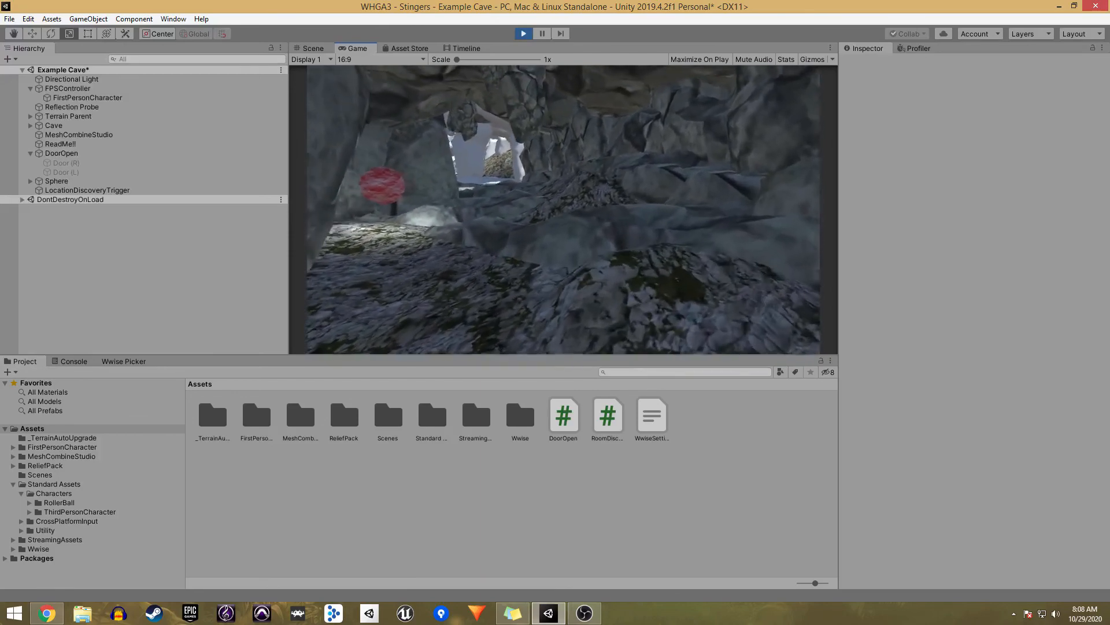
pyautogui.press('w')
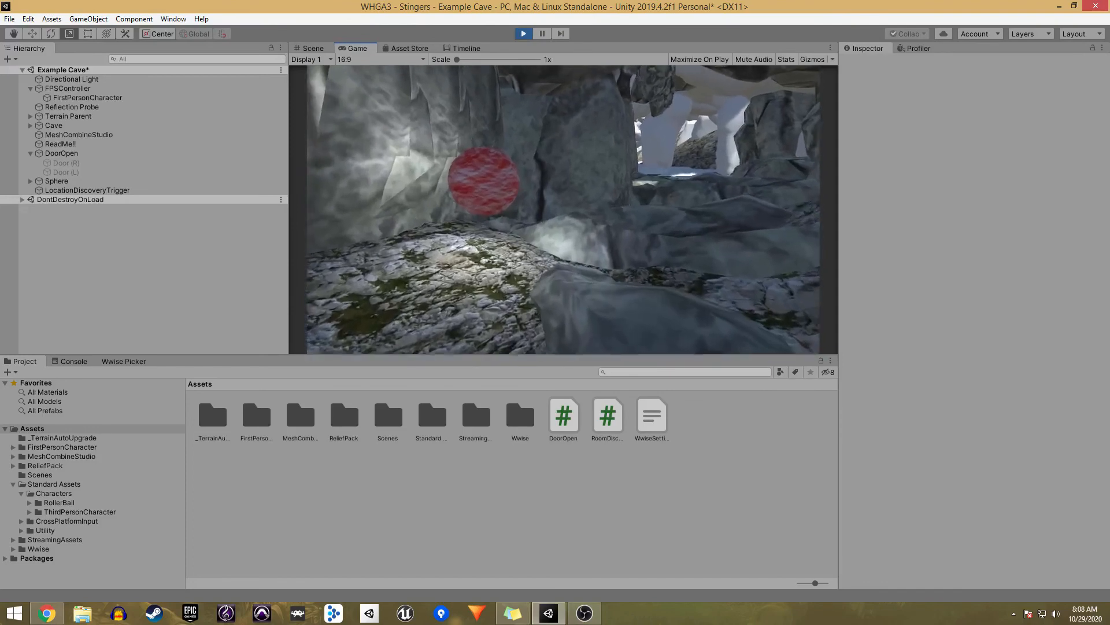
pyautogui.press('w')
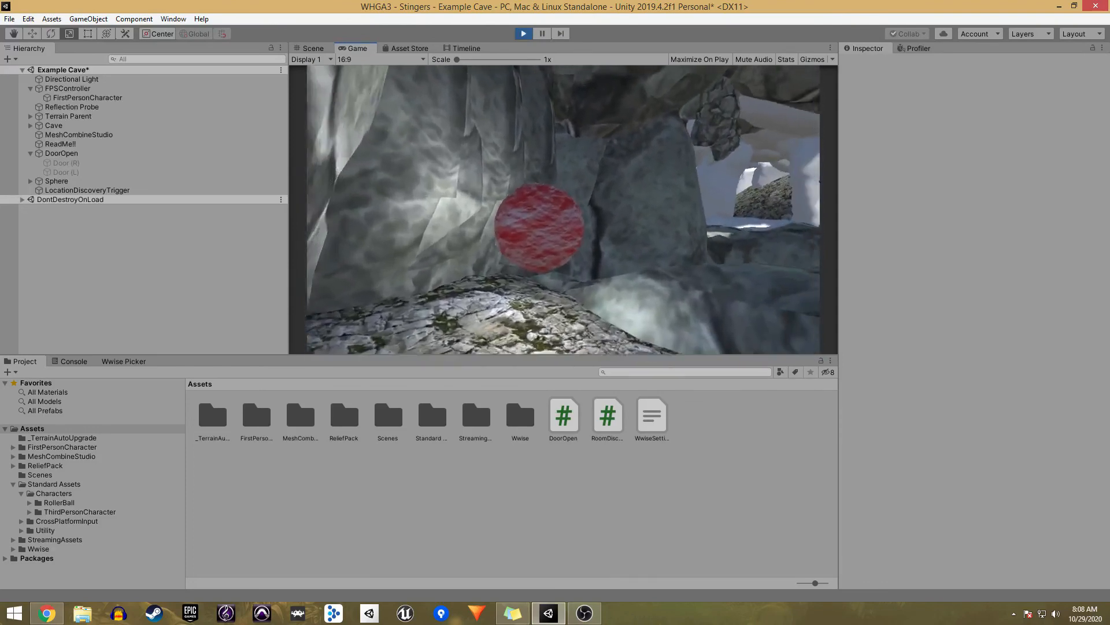